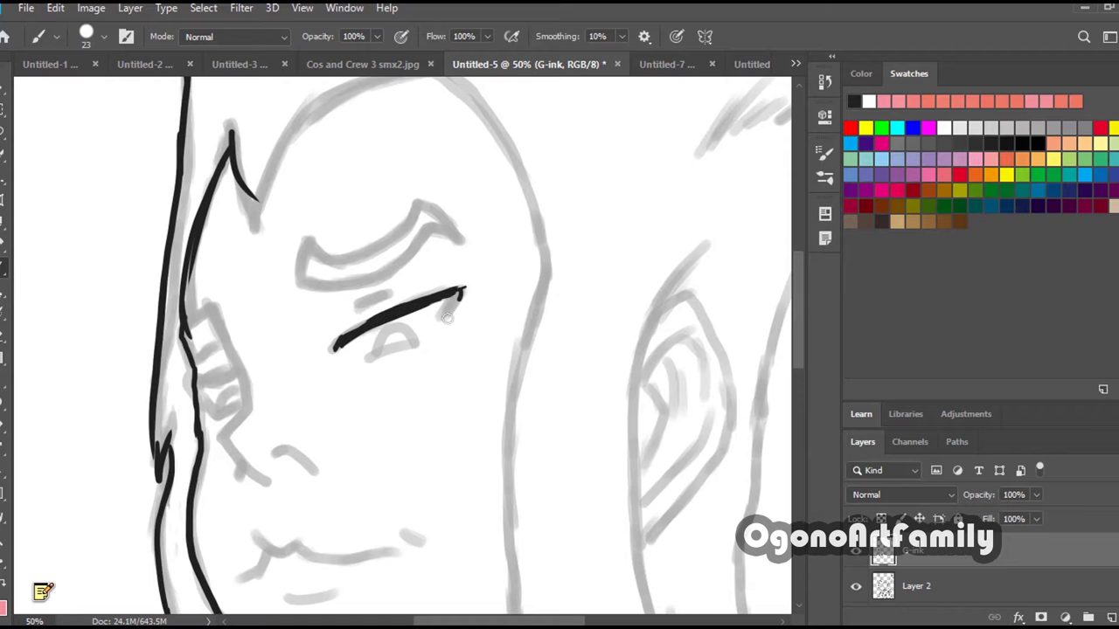
# Ink the outline of the narrow far eye over the sketch and undo the last brush stroke.
pyautogui.moveTo(249, 392); pyautogui.dragTo(209, 311)
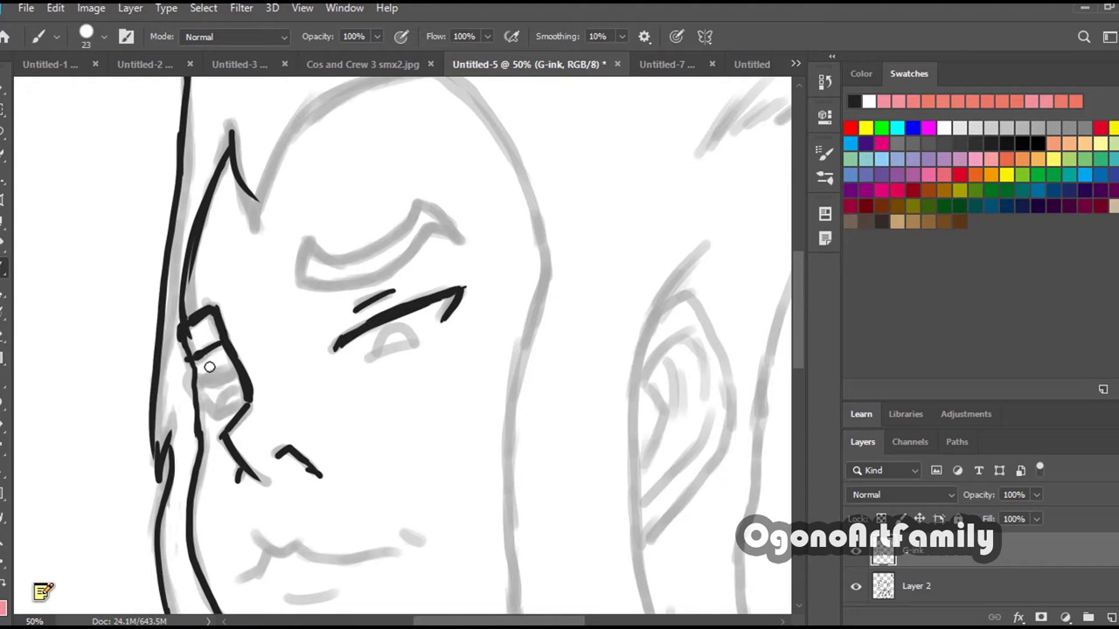
pyautogui.click(55, 8)
pyautogui.click(79, 21)
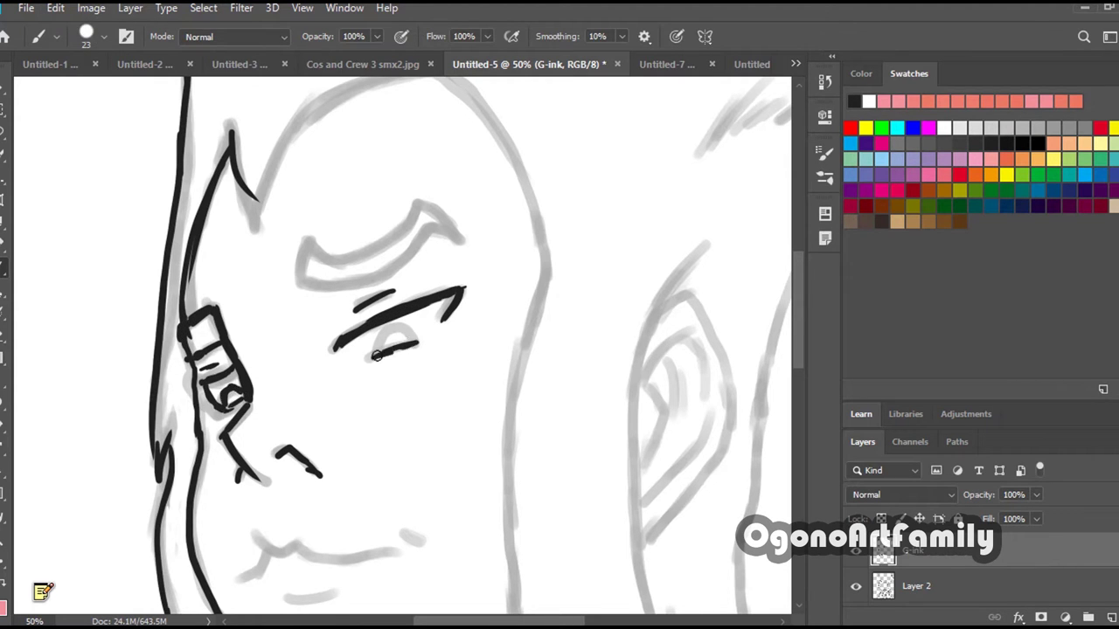
# Ink the mouth line and the short lower-lip line beneath it, following the grey sketch.
pyautogui.scroll(-3, 365, 438)
pyautogui.moveTo(257, 391); pyautogui.dragTo(333, 412)
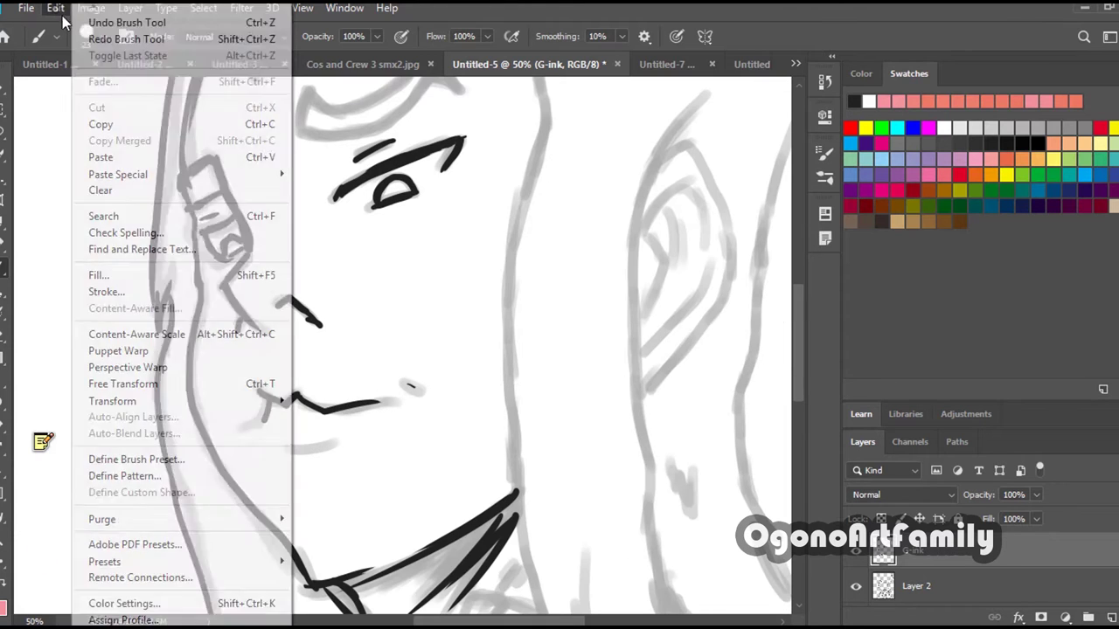
pyautogui.moveTo(253, 382)
pyautogui.mouseDown()
pyautogui.moveTo(278, 404)
pyautogui.moveTo(400, 383)
pyautogui.mouseUp()
pyautogui.moveTo(288, 447); pyautogui.dragTo(336, 443)
# Ink the closed outline of the arched eyebrow above the near eye.
pyautogui.moveTo(799, 350); pyautogui.dragTo(806, 325)
pyautogui.moveTo(319, 202); pyautogui.dragTo(305, 248)
pyautogui.moveTo(304, 248); pyautogui.dragTo(467, 204)
pyautogui.moveTo(467, 204); pyautogui.dragTo(314, 210)
# Erase the face contour beside the far eye and re-ink it down along the cheek.
pyautogui.press('e')
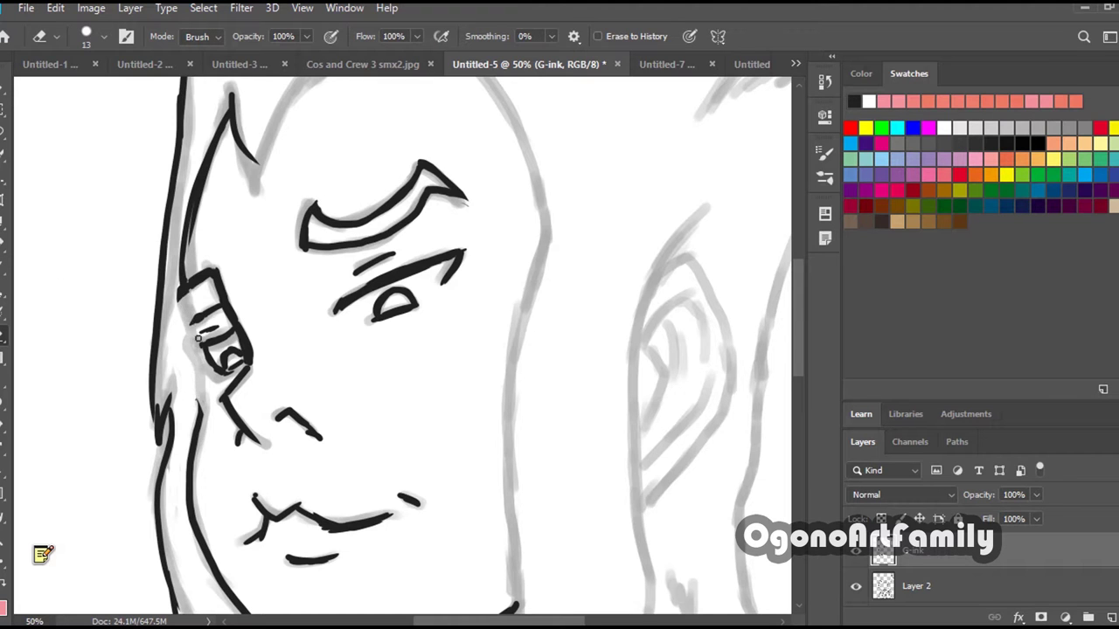
pyautogui.press('b')
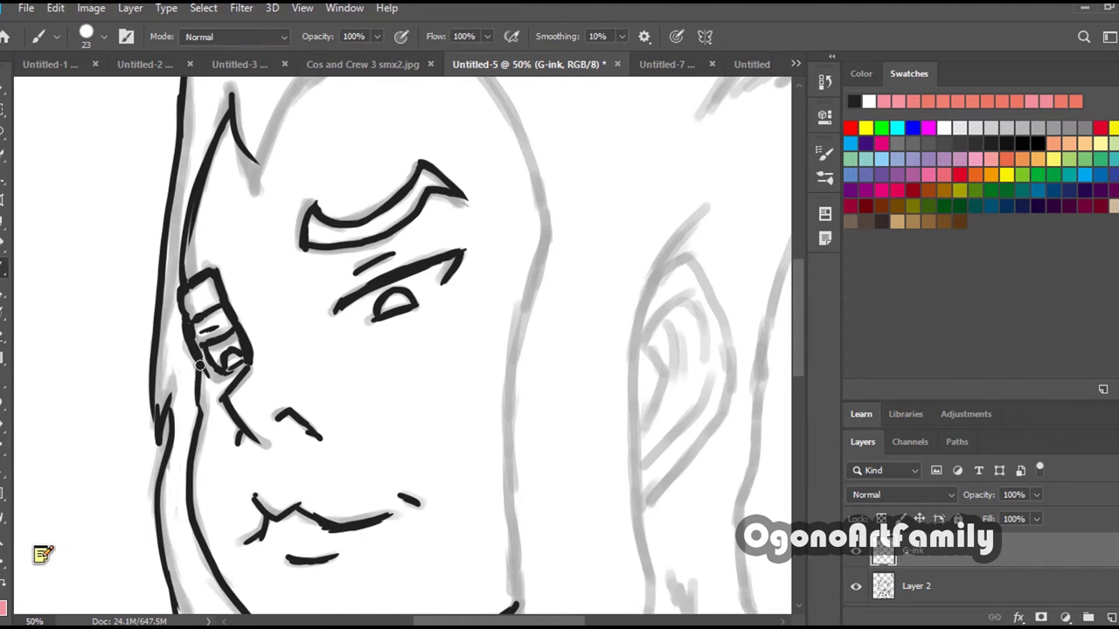
pyautogui.moveTo(199, 357); pyautogui.dragTo(190, 482)
# Ink the inner hair edge from beside the forehead down past the jaw and over the chest, with its small strand marks.
pyautogui.scroll(-3, 190, 490)
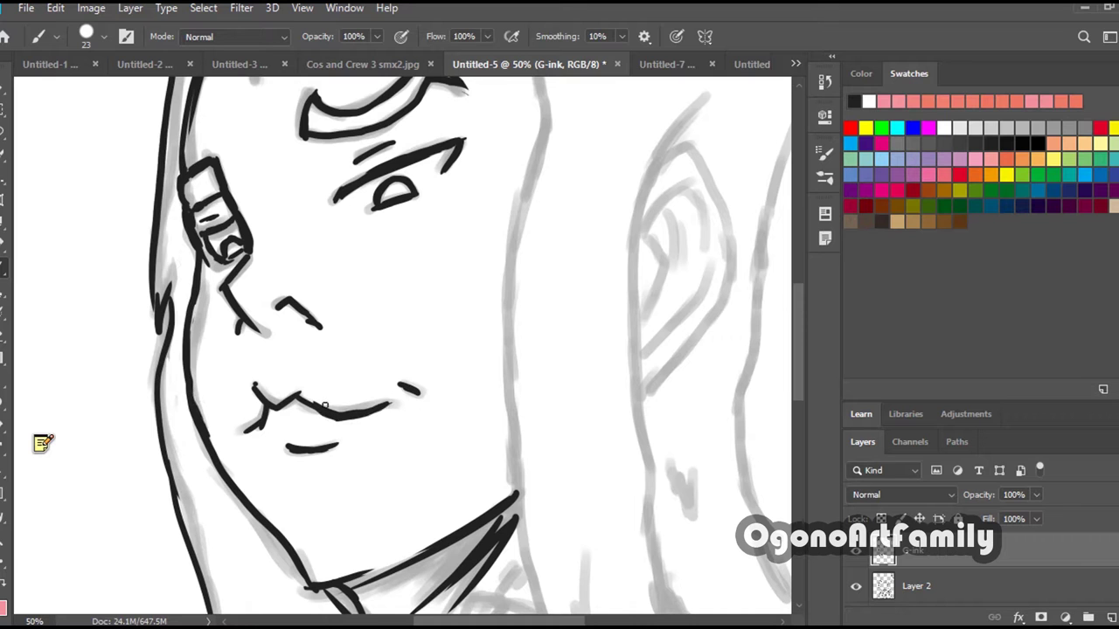
pyautogui.scroll(5, 145, 187)
pyautogui.scroll(-15, 562, 600)
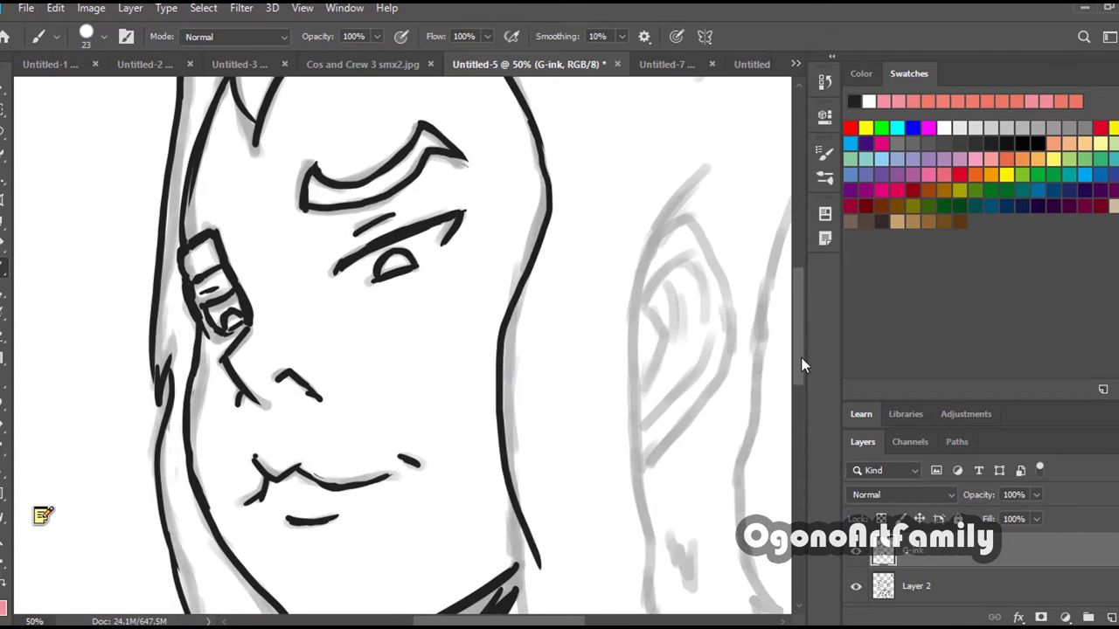
pyautogui.moveTo(608, 496); pyautogui.dragTo(591, 614)
pyautogui.moveTo(624, 306); pyautogui.dragTo(615, 372)
pyautogui.moveTo(586, 152); pyautogui.dragTo(575, 215)
pyautogui.moveTo(798, 395)
pyautogui.mouseDown()
pyautogui.moveTo(815, 280)
pyautogui.moveTo(814, 296)
pyautogui.mouseUp()
pyautogui.moveTo(536, 204); pyautogui.dragTo(507, 423)
pyautogui.scroll(-11, 537, 308)
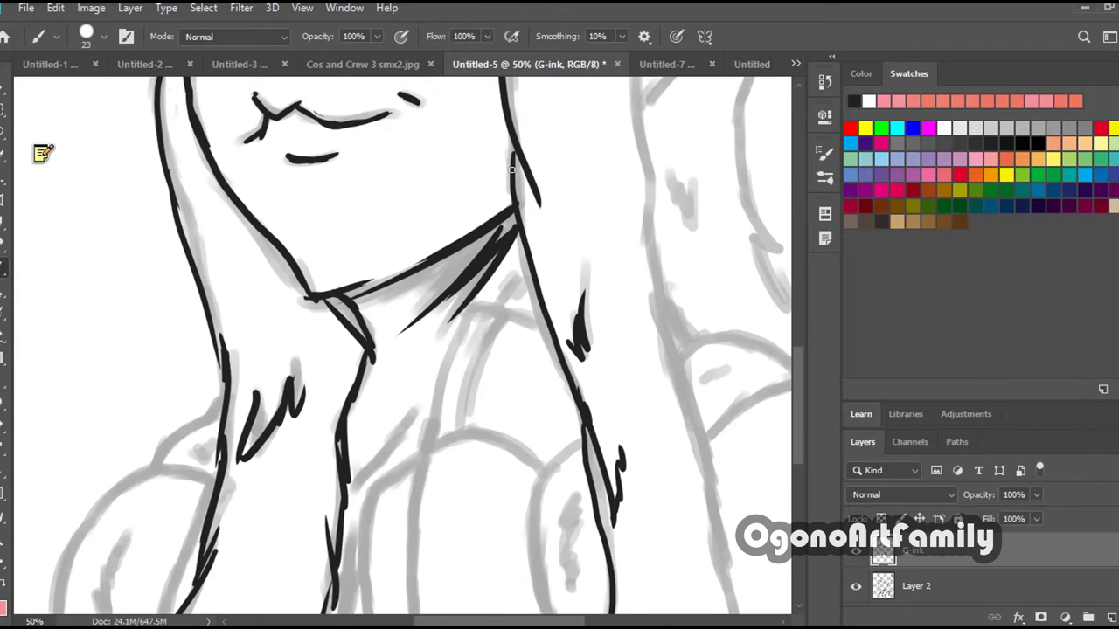
pyautogui.moveTo(505, 133)
pyautogui.mouseDown()
pyautogui.moveTo(542, 319)
pyautogui.moveTo(577, 393)
pyautogui.mouseUp()
# Ink the two strap lines, the collar line and the upper chest curve below the neck.
pyautogui.moveTo(470, 308); pyautogui.dragTo(429, 446)
pyautogui.moveTo(494, 317); pyautogui.dragTo(462, 430)
pyautogui.moveTo(472, 308); pyautogui.dragTo(544, 326)
pyautogui.moveTo(375, 496)
pyautogui.mouseDown()
pyautogui.moveTo(408, 468)
pyautogui.moveTo(548, 472)
pyautogui.mouseUp()
# Ink the long hair strand below the ear, following the sketch down to the lower canvas edge.
pyautogui.moveTo(798, 420)
pyautogui.mouseDown()
pyautogui.moveTo(736, 499)
pyautogui.moveTo(784, 370)
pyautogui.mouseUp()
pyautogui.moveTo(637, 145)
pyautogui.mouseDown()
pyautogui.moveTo(645, 332)
pyautogui.moveTo(700, 538)
pyautogui.mouseUp()
pyautogui.scroll(-8, 699, 420)
pyautogui.moveTo(670, 219); pyautogui.dragTo(709, 339)
pyautogui.moveTo(712, 323)
pyautogui.mouseDown()
pyautogui.moveTo(748, 470)
pyautogui.moveTo(743, 610)
pyautogui.mouseUp()
pyautogui.scroll(-1, 746, 393)
# Ink the collar line, undo the last three strokes and redraw the upper curve of the chest.
pyautogui.moveTo(462, 310); pyautogui.dragTo(533, 329)
pyautogui.hotkey('ctrl', 'z')
pyautogui.hotkey('ctrl', 'z')
pyautogui.hotkey('ctrl', 'z')
pyautogui.moveTo(374, 367); pyautogui.dragTo(543, 343)
# Ink the chest panel's vertical seams, its side contour and the fold lines along the lower torso.
pyautogui.moveTo(582, 320); pyautogui.dragTo(567, 509)
pyautogui.hotkey('ctrl', 'z')
pyautogui.moveTo(542, 347); pyautogui.dragTo(573, 507)
pyautogui.scroll(-3, 375, 345)
pyautogui.moveTo(374, 260); pyautogui.dragTo(426, 556)
pyautogui.moveTo(428, 224); pyautogui.dragTo(475, 556)
pyautogui.moveTo(565, 405); pyautogui.dragTo(594, 491)
pyautogui.moveTo(351, 337); pyautogui.dragTo(328, 556)
pyautogui.moveTo(129, 456); pyautogui.dragTo(171, 429)
pyautogui.moveTo(215, 253); pyautogui.dragTo(166, 399)
pyautogui.moveTo(215, 252)
pyautogui.mouseDown()
pyautogui.moveTo(85, 488)
pyautogui.moveTo(66, 329)
pyautogui.moveTo(82, 488)
pyautogui.moveTo(124, 257)
pyautogui.moveTo(53, 417)
pyautogui.moveTo(100, 506)
pyautogui.mouseUp()
pyautogui.hotkey('ctrl', 'z')
pyautogui.hotkey('ctrl', 'z')
pyautogui.hotkey('ctrl', 'z')
pyautogui.hotkey('ctrl', 'z')
pyautogui.hotkey('ctrl', 'z')
# Ink the far shoulder's details, the neck line and the small accent marks on the chest.
pyautogui.moveTo(215, 183)
pyautogui.mouseDown()
pyautogui.moveTo(150, 257)
pyautogui.moveTo(102, 381)
pyautogui.mouseUp()
pyautogui.moveTo(84, 398); pyautogui.dragTo(98, 428)
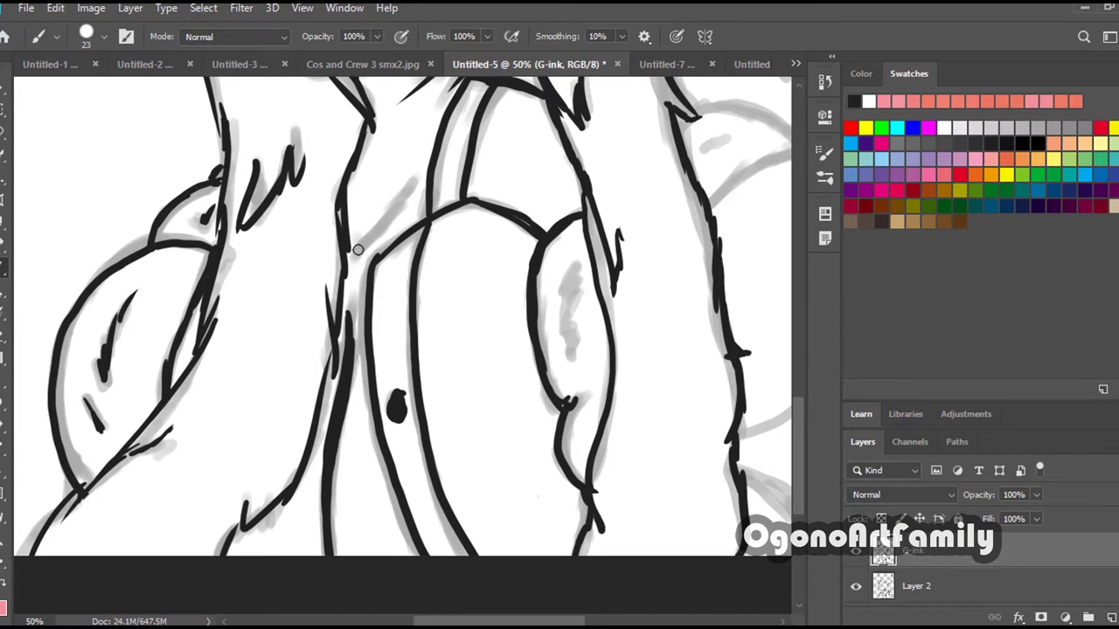
pyautogui.moveTo(358, 250); pyautogui.dragTo(411, 182)
pyautogui.moveTo(575, 273); pyautogui.dragTo(578, 358)
pyautogui.moveTo(592, 416); pyautogui.dragTo(587, 431)
# Ink the shoulder and sleeve to the right of the long hair strand, including the curved edges and fold lines.
pyautogui.moveTo(799, 434); pyautogui.dragTo(799, 432)
pyautogui.moveTo(573, 620); pyautogui.dragTo(634, 620)
pyautogui.moveTo(409, 128); pyautogui.dragTo(528, 158)
pyautogui.moveTo(434, 214); pyautogui.dragTo(693, 162)
pyautogui.moveTo(607, 269); pyautogui.dragTo(622, 242)
pyautogui.moveTo(461, 446); pyautogui.dragTo(586, 311)
pyautogui.moveTo(669, 304); pyautogui.dragTo(593, 347)
pyautogui.moveTo(660, 382); pyautogui.dragTo(577, 409)
pyautogui.moveTo(468, 483); pyautogui.dragTo(529, 566)
pyautogui.moveTo(518, 511); pyautogui.dragTo(645, 566)
# Ink the outer hair contour up to the ribbed ornament and outline the ornament's upper band.
pyautogui.moveTo(798, 450); pyautogui.dragTo(798, 367)
pyautogui.moveTo(502, 406); pyautogui.dragTo(479, 236)
pyautogui.hotkey('ctrl', 'z')
pyautogui.moveTo(797, 364); pyautogui.dragTo(796, 331)
pyautogui.moveTo(515, 551); pyautogui.dragTo(461, 359)
pyautogui.moveTo(798, 303); pyautogui.dragTo(796, 255)
pyautogui.moveTo(479, 573); pyautogui.dragTo(628, 180)
pyautogui.moveTo(795, 254); pyautogui.dragTo(794, 200)
pyautogui.moveTo(554, 278); pyautogui.dragTo(698, 266)
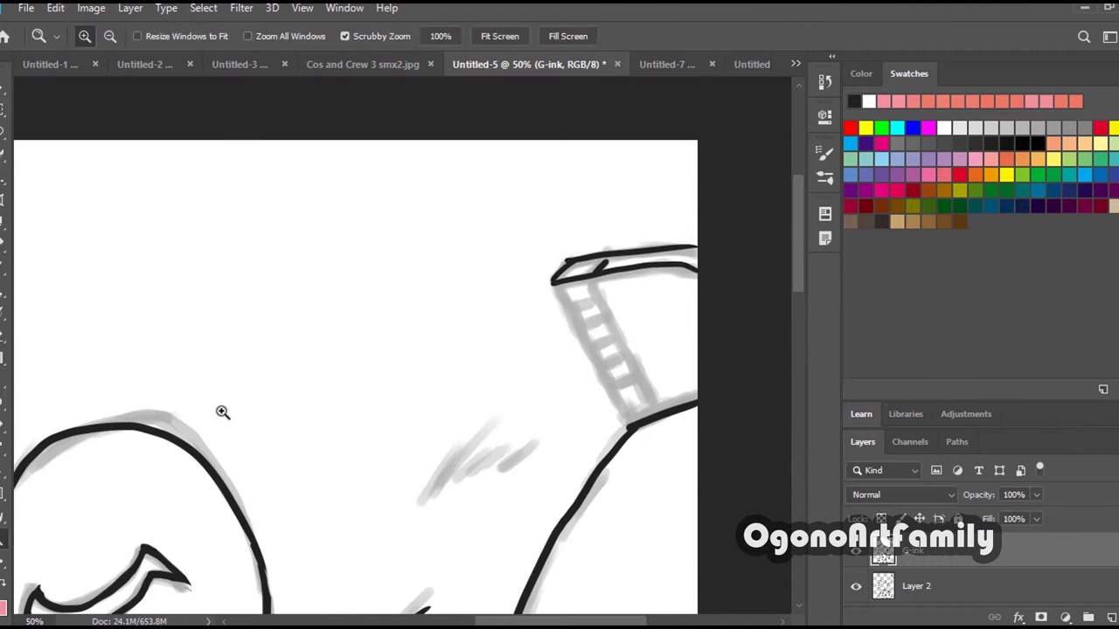
# Ink the wavy outer edge of the ribbed ornament and a short mark beneath its upper band.
pyautogui.click(4, 539)
pyautogui.doubleClick(631, 331)
pyautogui.click(3, 268)
pyautogui.moveTo(477, 229); pyautogui.dragTo(622, 507)
pyautogui.moveTo(558, 217); pyautogui.dragTo(555, 245)
# Enlarge the brush and ink a thick straight bar along the ribbed ornament's inner edge, from the upper band to the base line.
pyautogui.keyDown('shift'); pyautogui.click(678, 481); pyautogui.keyUp('shift')
pyautogui.press(']')
pyautogui.press(']')
pyautogui.press(']')
pyautogui.press(']')
pyautogui.keyDown('shift'); pyautogui.click(677, 481); pyautogui.keyUp('shift')
pyautogui.keyDown('shift'); pyautogui.click(561, 243); pyautogui.keyUp('shift')
pyautogui.press(']')
pyautogui.press(']')
pyautogui.press(']')
pyautogui.press(']')
pyautogui.press(']')
pyautogui.keyDown('shift'); pyautogui.click(676, 483); pyautogui.keyUp('shift')
pyautogui.keyDown('shift'); pyautogui.click(590, 322); pyautogui.keyUp('shift')
pyautogui.hotkey('ctrl', 'z')
pyautogui.moveTo(555, 230); pyautogui.dragTo(561, 250)
pyautogui.moveTo(411, 218); pyautogui.dragTo(395, 242)
pyautogui.hotkey('ctrl', 'z')
# Reduce the brush size to 14 and ink the short rungs between the ornament's wavy edge and the thick bar.
pyautogui.press('[')
pyautogui.press('[')
pyautogui.press('[')
pyautogui.press('[')
pyautogui.press('[')
pyautogui.press('[')
pyautogui.press('[')
pyautogui.press('[')
pyautogui.moveTo(570, 229); pyautogui.dragTo(606, 297)
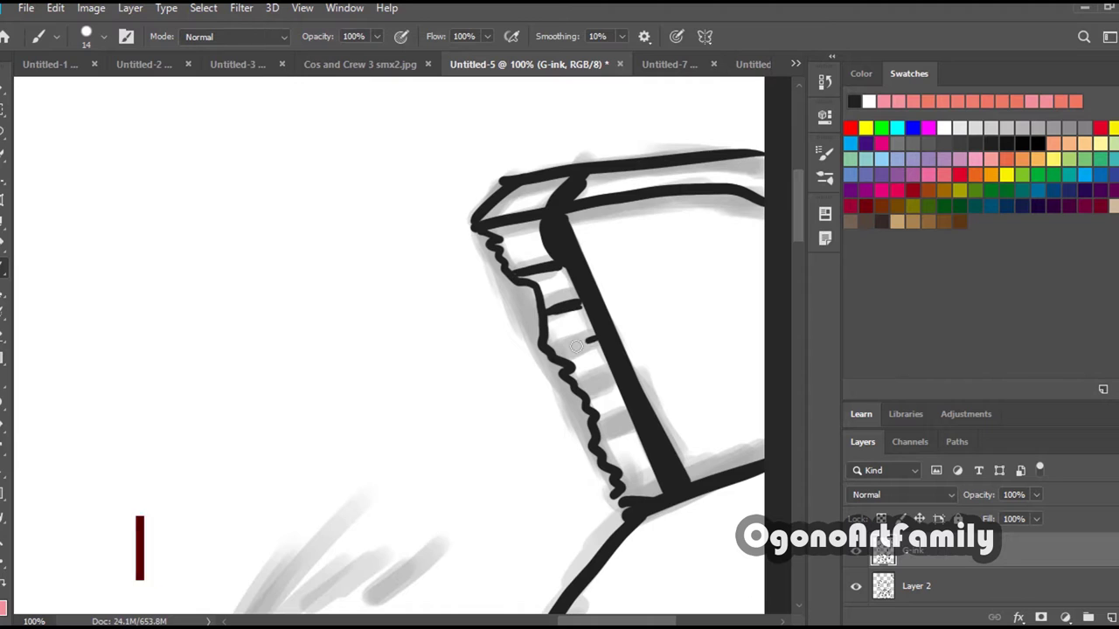
pyautogui.moveTo(596, 340); pyautogui.dragTo(555, 354)
pyautogui.moveTo(612, 377); pyautogui.dragTo(577, 385)
pyautogui.moveTo(635, 423); pyautogui.dragTo(602, 433)
pyautogui.moveTo(648, 456); pyautogui.dragTo(619, 468)
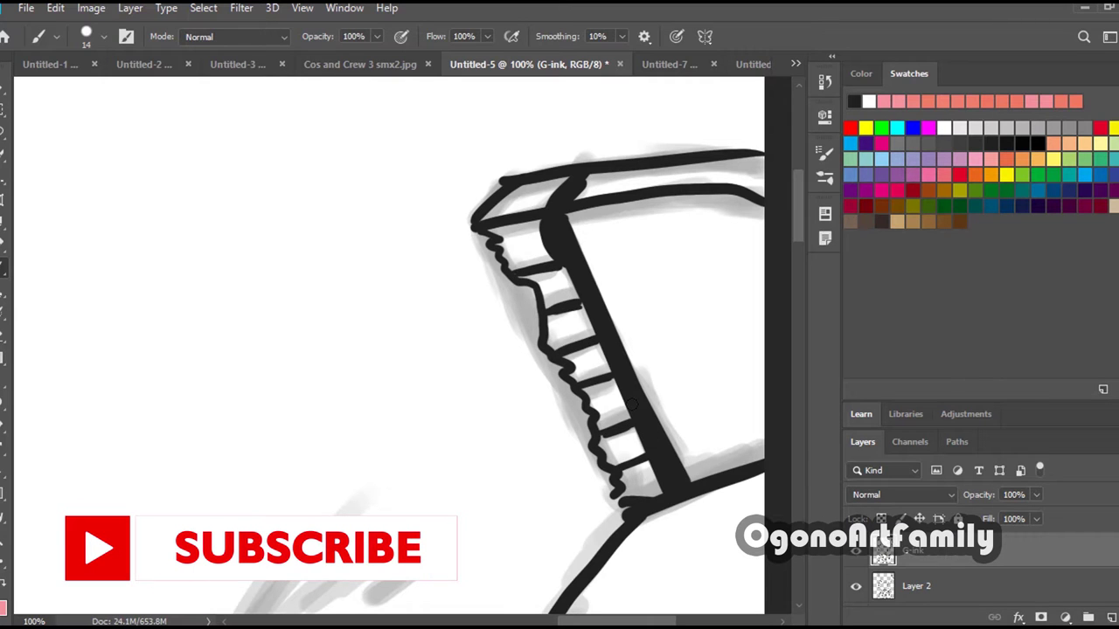
# Erase excess ink at the ornament's band corner and along the thick bar, and check the G-ink layer in isolation.
pyautogui.press('e')
pyautogui.moveTo(506, 172); pyautogui.dragTo(499, 184)
pyautogui.moveTo(585, 186)
pyautogui.mouseDown()
pyautogui.moveTo(567, 201)
pyautogui.moveTo(551, 260)
pyautogui.mouseUp()
pyautogui.hscroll(2, 562, 380)
pyautogui.moveTo(584, 403); pyautogui.dragTo(617, 470)
pyautogui.click(55, 11)
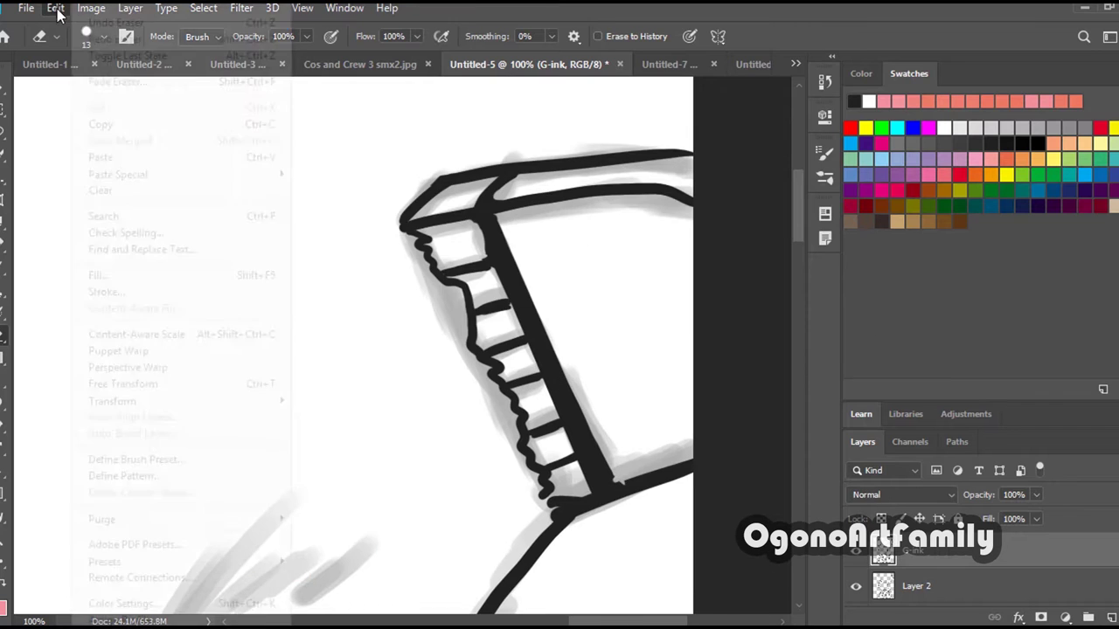
pyautogui.scroll(-5, 175, 332)
pyautogui.click(55, 11)
pyautogui.keyDown('alt'); pyautogui.click(856, 552); pyautogui.keyUp('alt')
pyautogui.keyDown('alt'); pyautogui.click(856, 552); pyautogui.keyUp('alt')
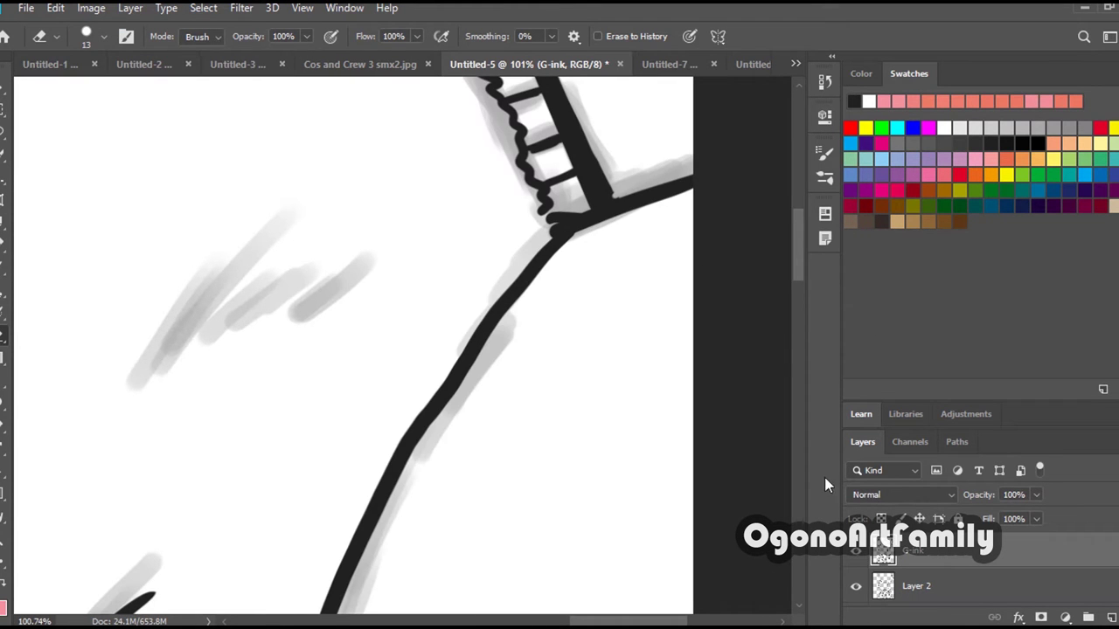
pyautogui.press('b')
pyautogui.press('z')
pyautogui.keyDown('alt'); pyautogui.click(271, 254); pyautogui.keyUp('alt')
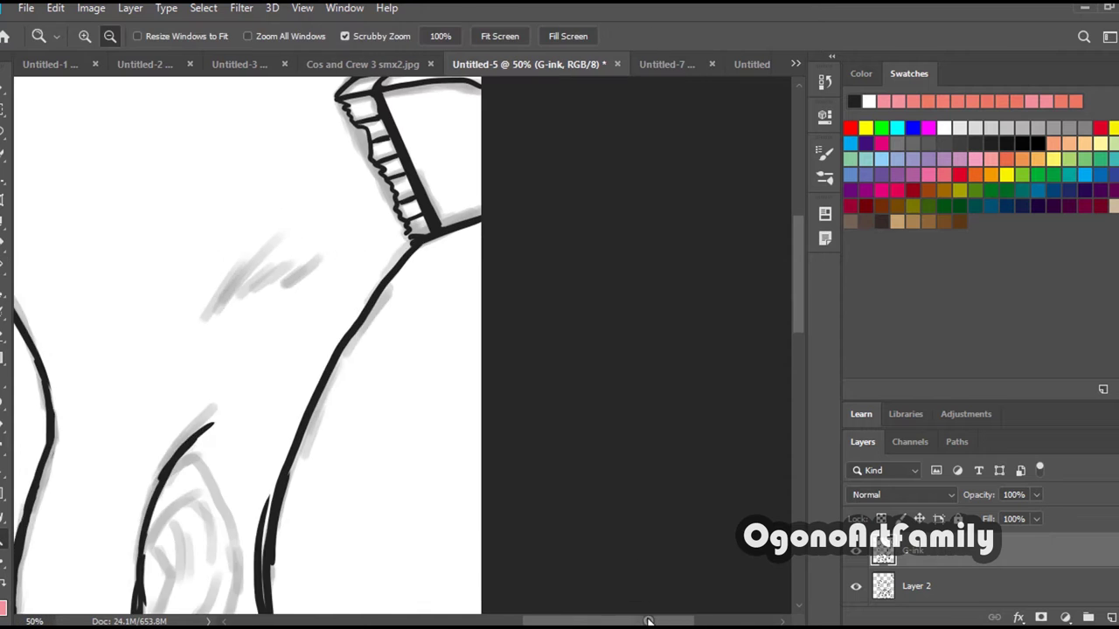
pyautogui.moveTo(648, 621); pyautogui.dragTo(625, 622)
pyautogui.click(3, 265)
pyautogui.rightClick(3, 265)
pyautogui.click(52, 266)
pyautogui.keyDown('alt'); pyautogui.click(284, 277); pyautogui.keyUp('alt')
pyautogui.rightClick(4, 265)
pyautogui.click(53, 281)
pyautogui.scroll(-3, 52, 280)
pyautogui.rightClick(61, 40)
pyautogui.scroll(-1, 323, 140)
pyautogui.rightClick(3, 265)
pyautogui.click(53, 297)
pyautogui.scroll(-4, 287, 350)
# Save the drawing as a PSD file named Avax painting.
pyautogui.click(31, 12)
pyautogui.click(54, 227)
pyautogui.write('Avax painting')
pyautogui.press('Return')
pyautogui.press('Return')
# Touch up the upper outline of the ear with a short brush stroke.
pyautogui.press('b')
pyautogui.scroll(3, 488, 313)
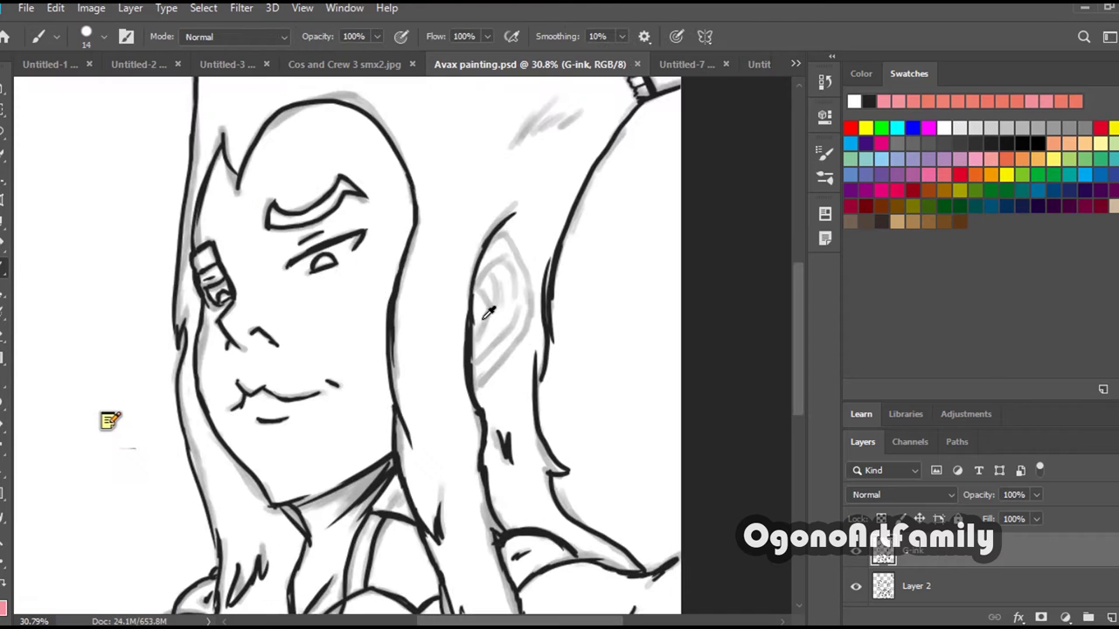
pyautogui.moveTo(495, 232); pyautogui.dragTo(484, 248)
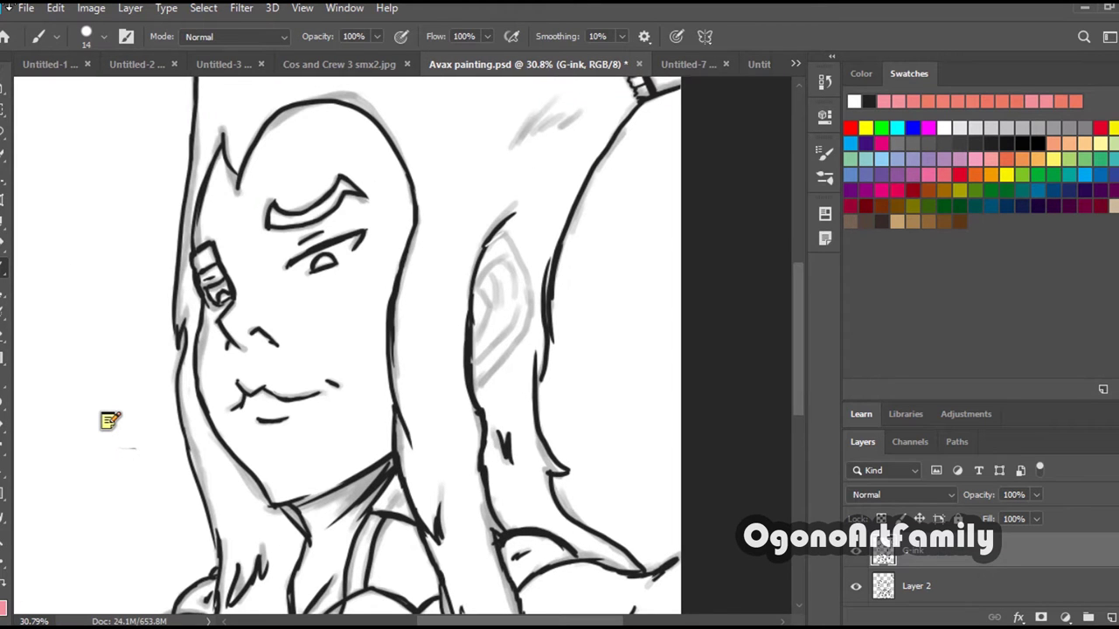
pyautogui.scroll(2, 589, 382)
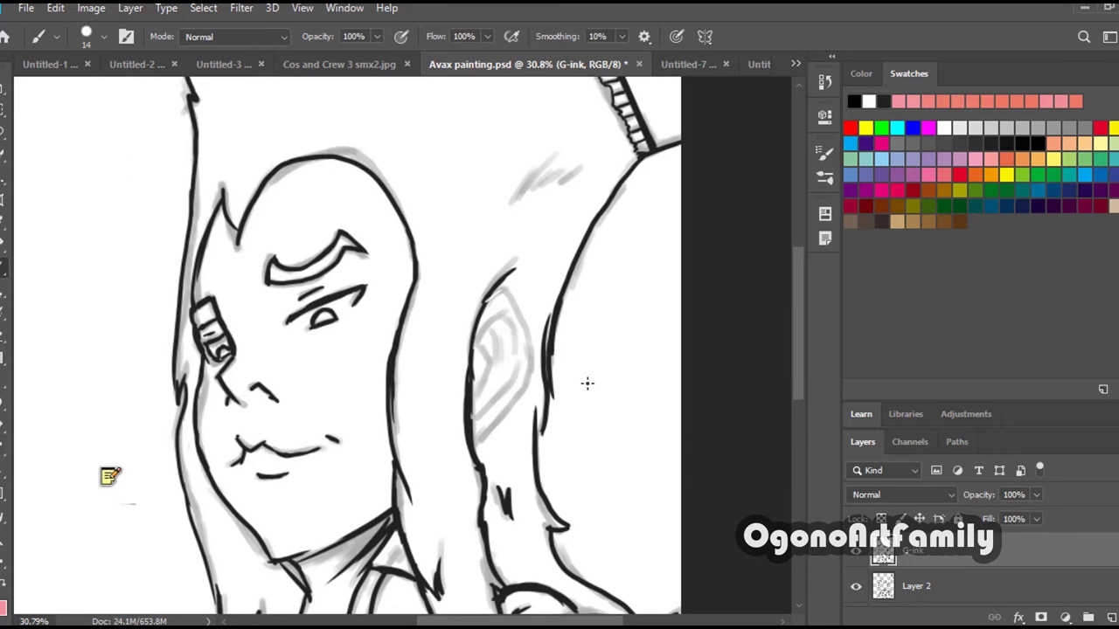
# Ink the ear's upper rim and the curved fold lines inside the ear over the grey sketch.
pyautogui.scroll(9, 552, 392)
pyautogui.moveTo(367, 286)
pyautogui.mouseDown()
pyautogui.moveTo(428, 211)
pyautogui.moveTo(404, 435)
pyautogui.moveTo(414, 308)
pyautogui.mouseUp()
pyautogui.moveTo(411, 250); pyautogui.dragTo(423, 308)
pyautogui.moveTo(438, 243); pyautogui.dragTo(391, 423)
pyautogui.moveTo(373, 299); pyautogui.dragTo(373, 402)
pyautogui.moveTo(432, 150); pyautogui.dragTo(455, 168)
pyautogui.moveTo(379, 509); pyautogui.dragTo(418, 460)
pyautogui.moveTo(450, 414); pyautogui.dragTo(402, 505)
pyautogui.moveTo(481, 339); pyautogui.dragTo(418, 470)
# Undo the last ear stroke, close the base of the lobe and ink the ear's outer edge down to it.
pyautogui.click(55, 8)
pyautogui.click(88, 26)
pyautogui.moveTo(367, 509); pyautogui.dragTo(389, 510)
pyautogui.moveTo(501, 256); pyautogui.dragTo(444, 466)
pyautogui.moveTo(506, 297); pyautogui.dragTo(436, 440)
pyautogui.moveTo(510, 324); pyautogui.dragTo(409, 487)
# Erase along the ear's outer edge and inner folds to thin and smooth the strokes.
pyautogui.press('e')
pyautogui.moveTo(452, 455); pyautogui.dragTo(486, 401)
pyautogui.moveTo(441, 442); pyautogui.dragTo(388, 511)
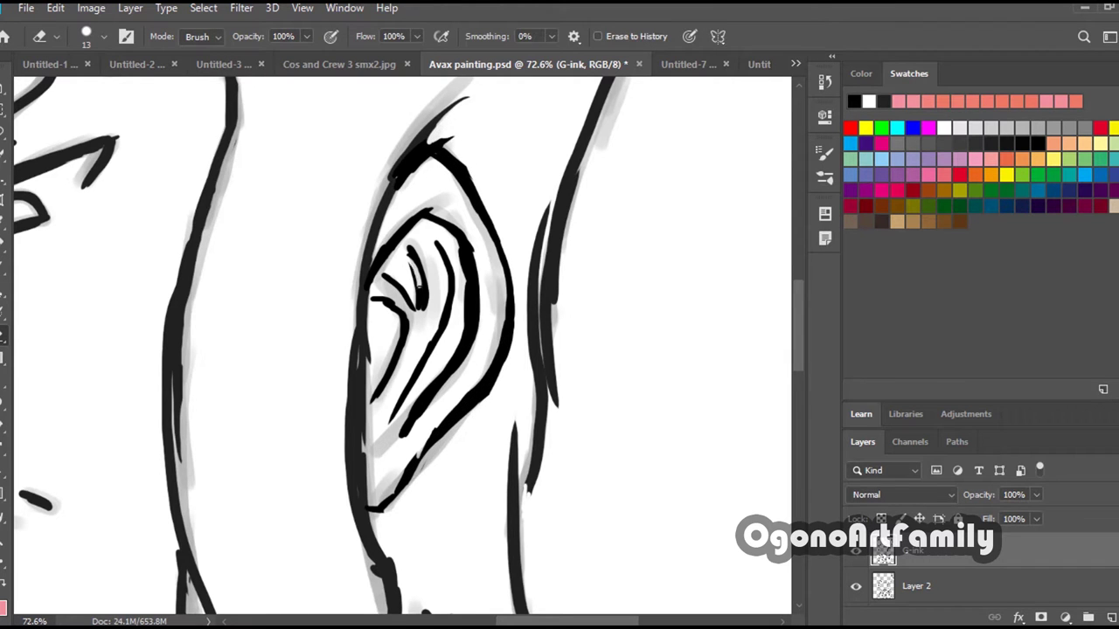
pyautogui.scroll(-1, 440, 140)
pyautogui.press('b')
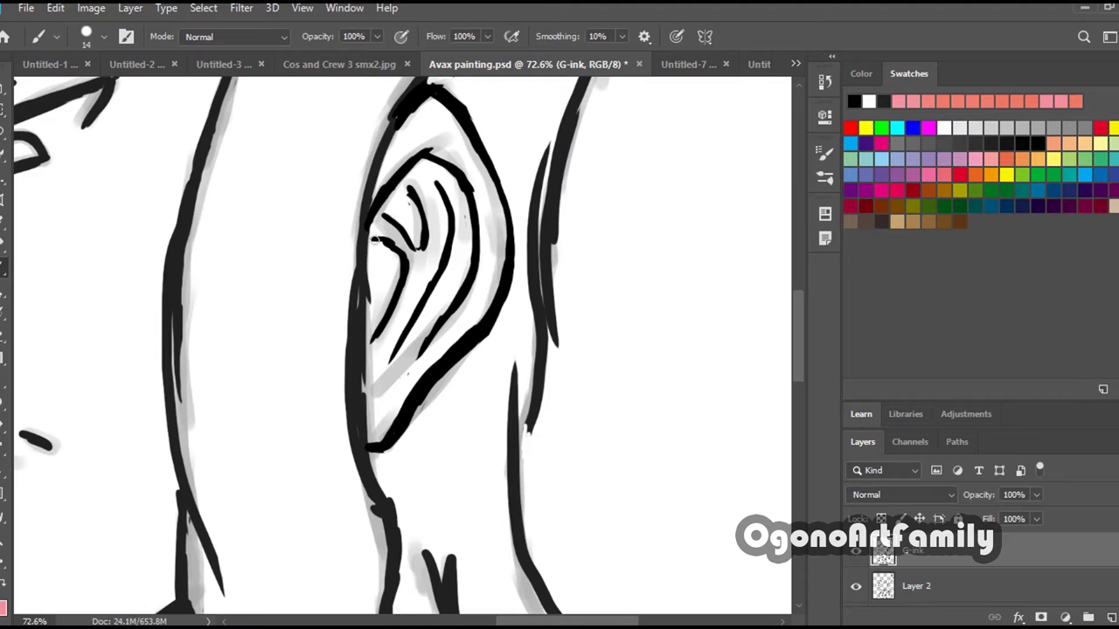
# Re-ink the arched top edge of the padded collar behind the hair and trim its underside with the Eraser.
pyautogui.scroll(6, 598, 210)
pyautogui.moveTo(798, 260); pyautogui.dragTo(787, 425)
pyautogui.press('e')
pyautogui.moveTo(564, 273); pyautogui.dragTo(608, 302)
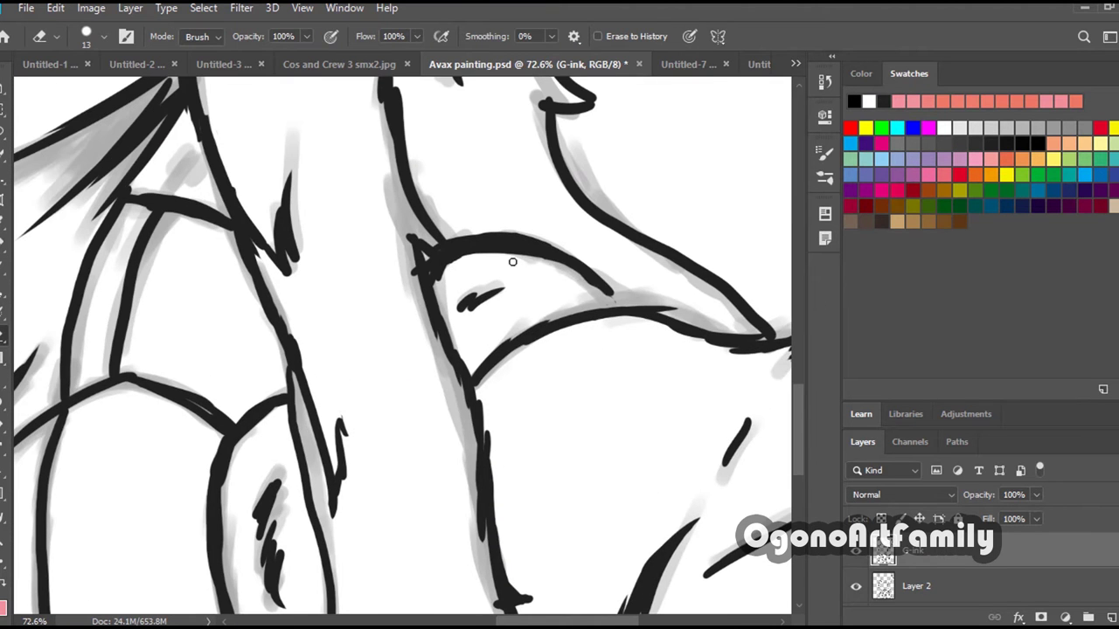
pyautogui.press('b')
pyautogui.moveTo(426, 260); pyautogui.dragTo(612, 304)
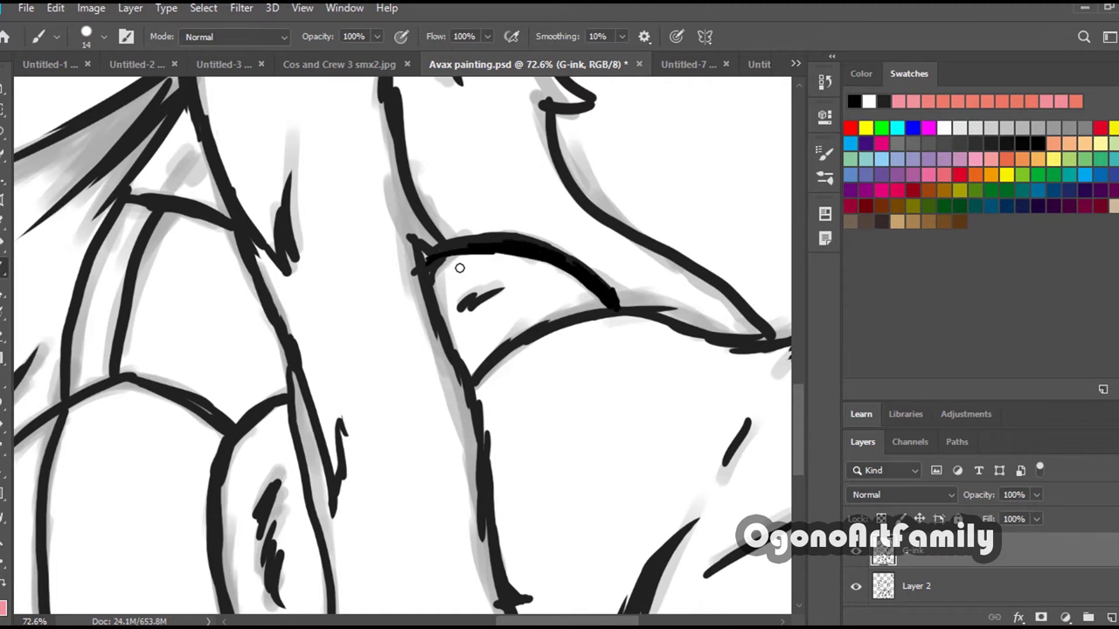
pyautogui.press('e')
pyautogui.moveTo(460, 263)
pyautogui.mouseDown()
pyautogui.moveTo(524, 253)
pyautogui.moveTo(550, 263)
pyautogui.mouseUp()
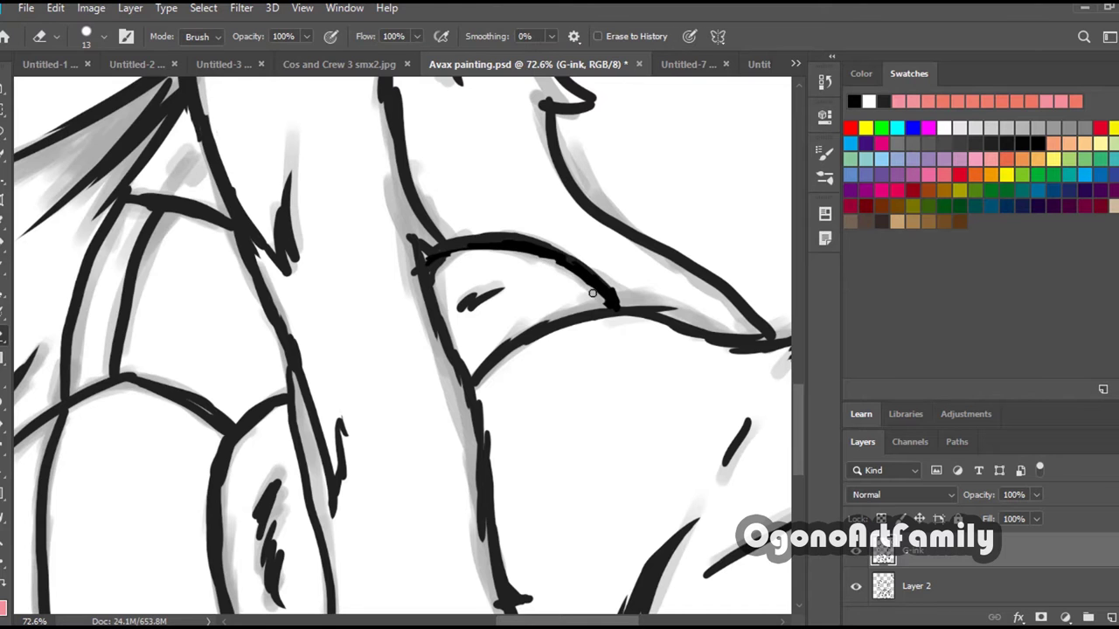
# Strengthen the collar's inner line and front corner with the brush, and trim excess ink along the jawline.
pyautogui.scroll(-5, 574, 353)
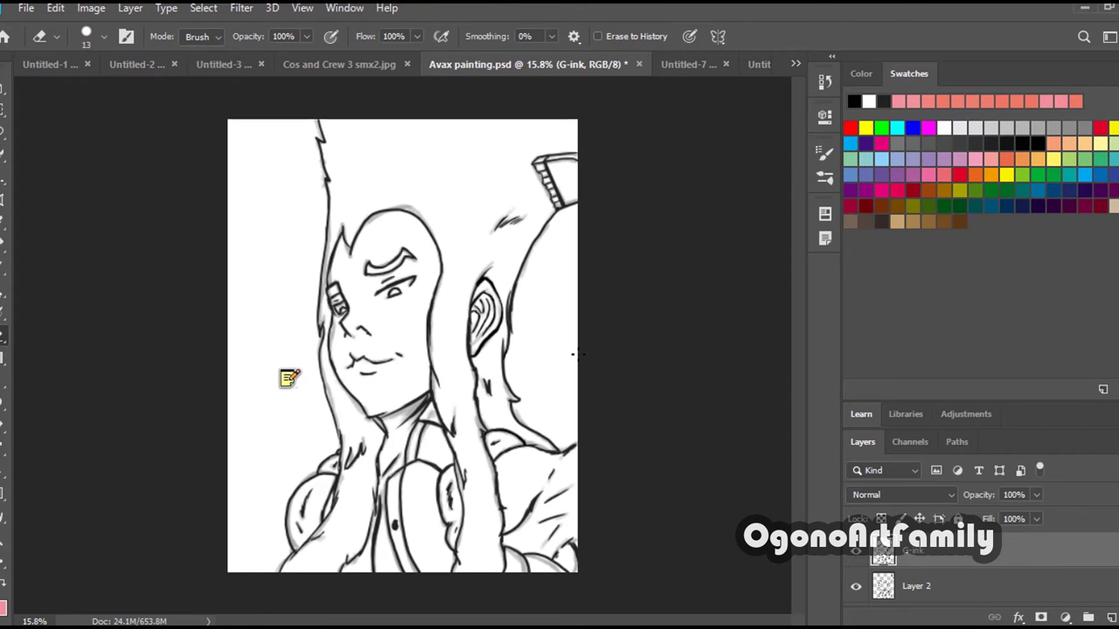
pyautogui.scroll(3, 573, 353)
pyautogui.press('b')
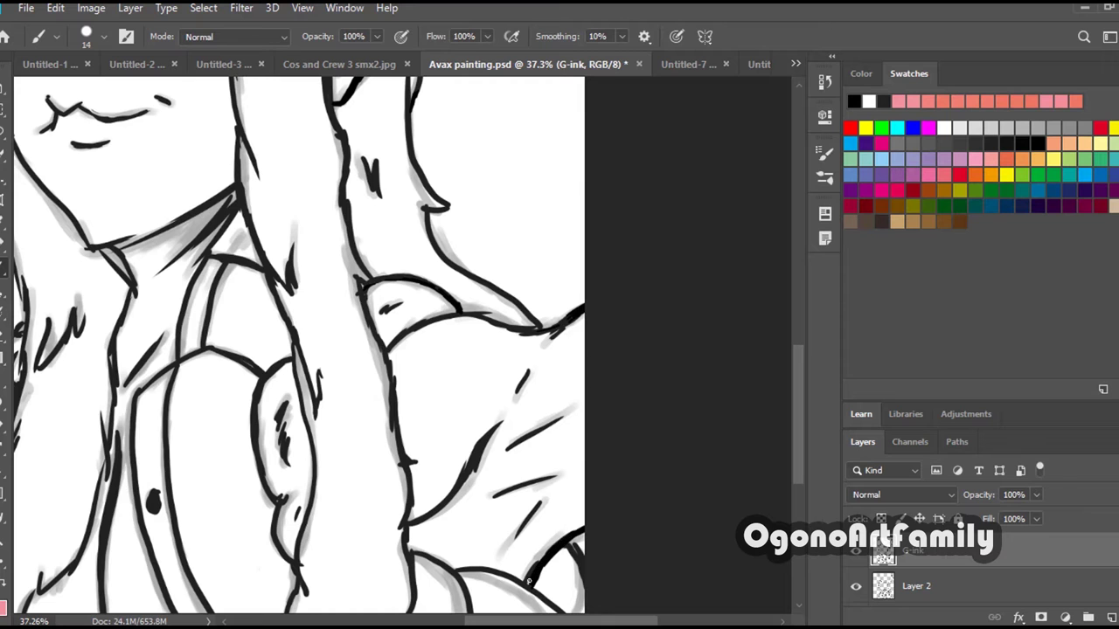
pyautogui.moveTo(219, 280); pyautogui.dragTo(208, 305)
pyautogui.press('e')
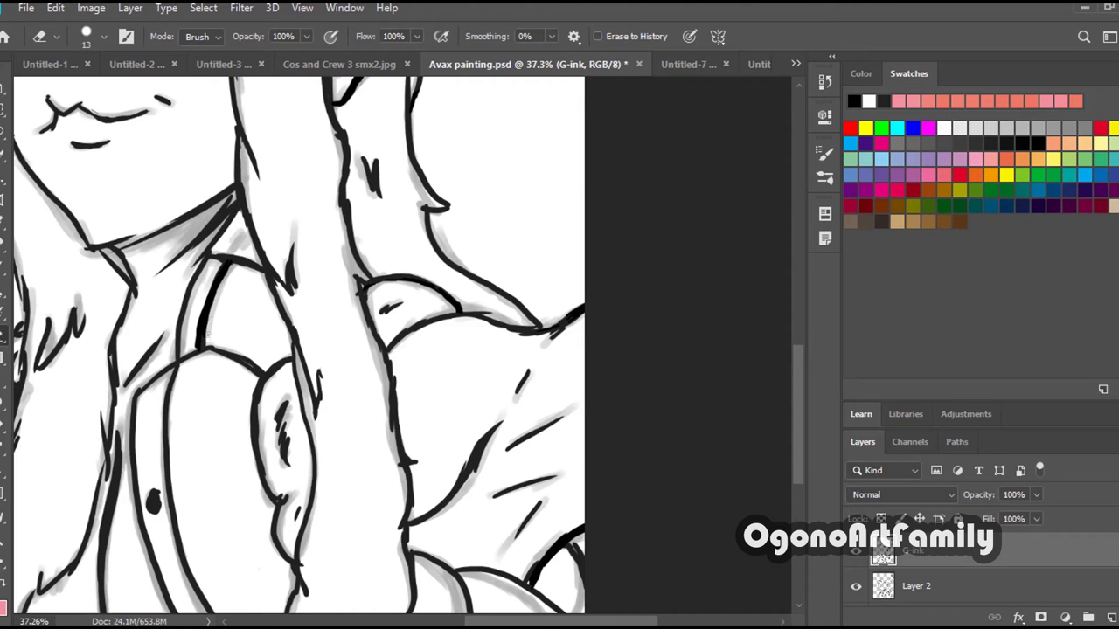
pyautogui.hscroll(-9, 357, 293)
pyautogui.press('b')
pyautogui.moveTo(394, 395); pyautogui.dragTo(426, 363)
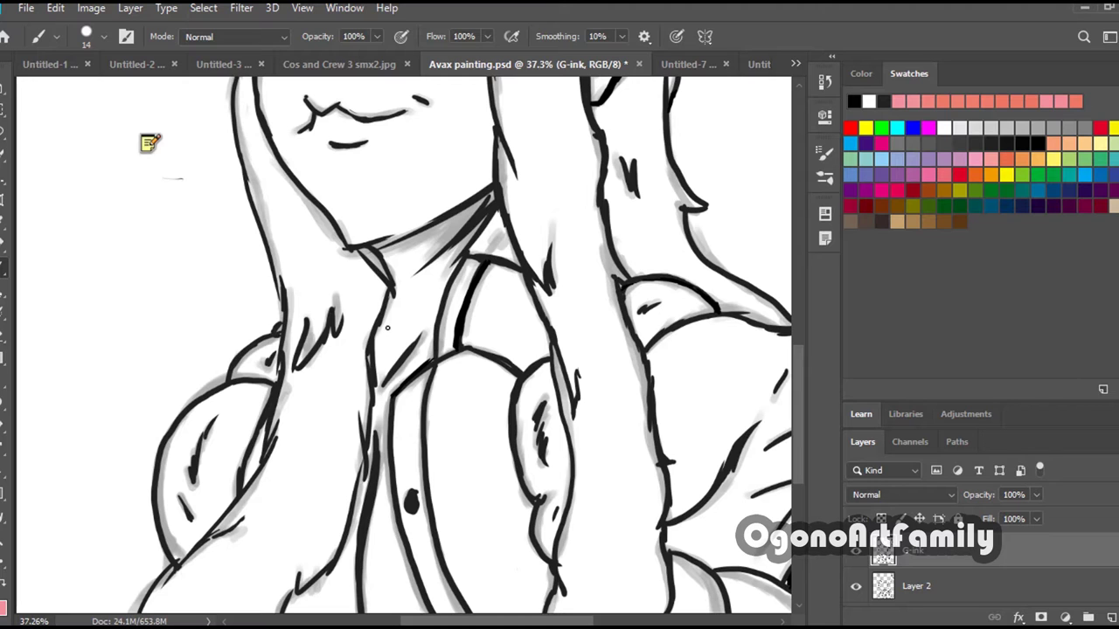
pyautogui.press('e')
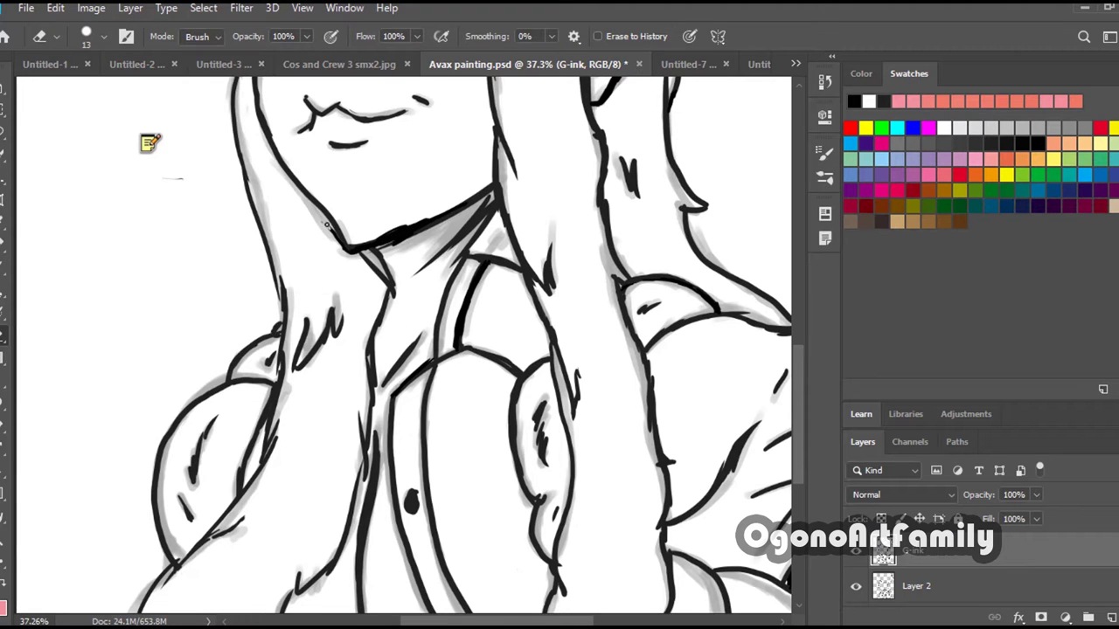
pyautogui.moveTo(406, 223); pyautogui.dragTo(374, 238)
# Clean up and re-ink the pointed hairline notch on the forehead and the face edge down to the far eyebrow.
pyautogui.moveTo(798, 366); pyautogui.dragTo(799, 259)
pyautogui.moveTo(300, 242); pyautogui.dragTo(307, 277)
pyautogui.press('b')
pyautogui.moveTo(291, 210)
pyautogui.mouseDown()
pyautogui.moveTo(302, 256)
pyautogui.moveTo(290, 215)
pyautogui.mouseUp()
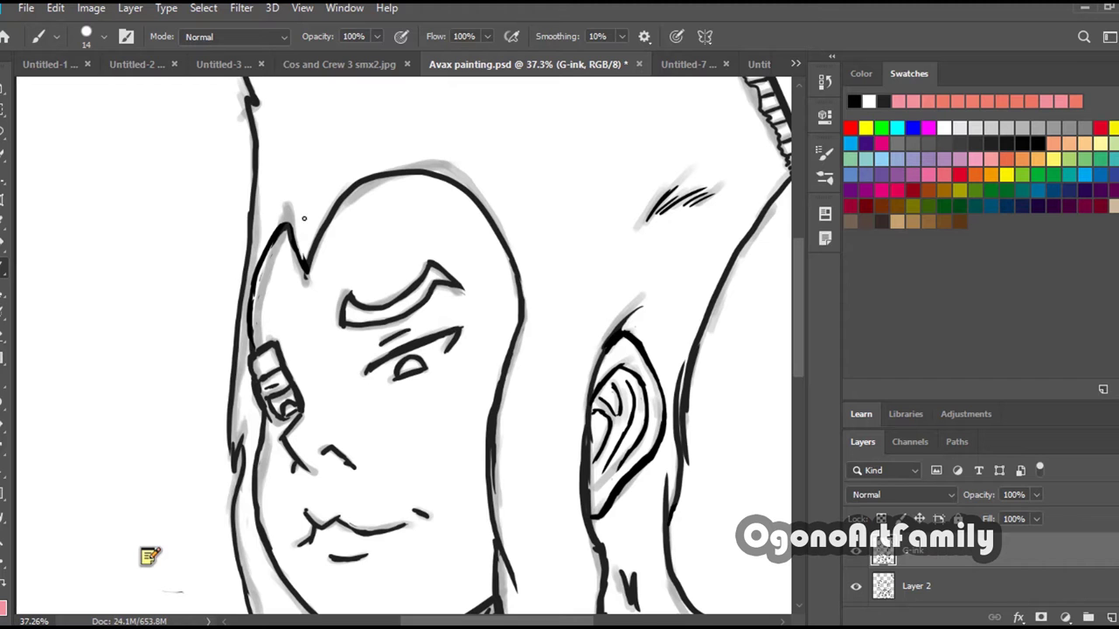
pyautogui.scroll(-1, 253, 323)
pyautogui.moveTo(251, 305); pyautogui.dragTo(259, 363)
pyautogui.press('j')
pyautogui.press('e')
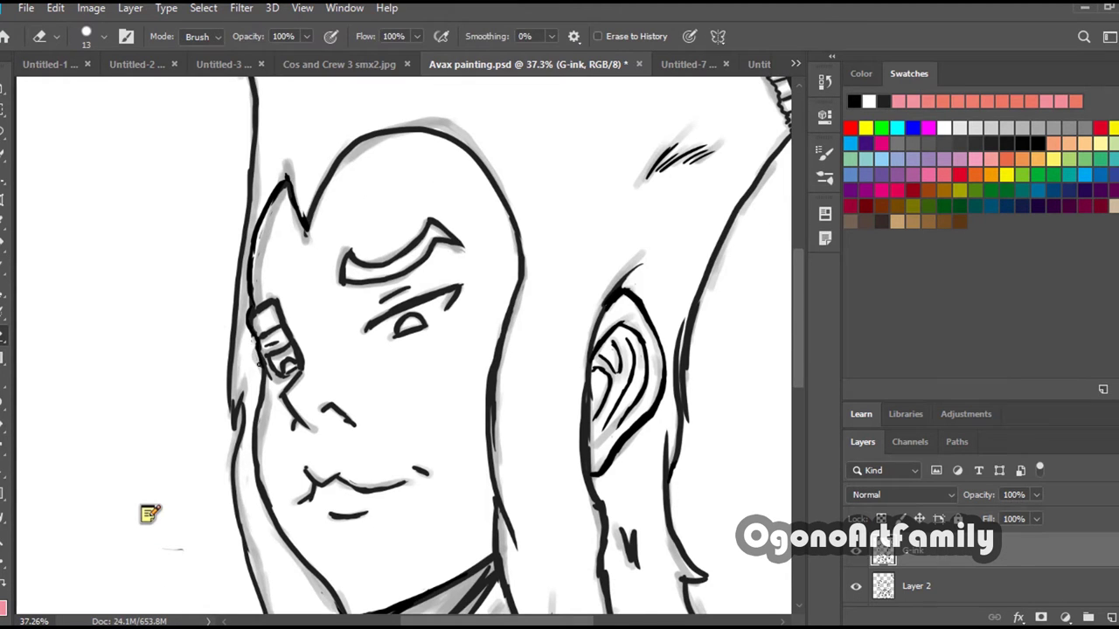
# Save the document and toggle the sketch layer's visibility to check the whole line art.
pyautogui.hotkey('ctrl', 's')
pyautogui.press('Return')
pyautogui.scroll(-10, 403, 345)
pyautogui.click(855, 587)
pyautogui.click(855, 587)
# Add a layer above G-ink, create a layer group above it and rename the layer orange.
pyautogui.click(1111, 617)
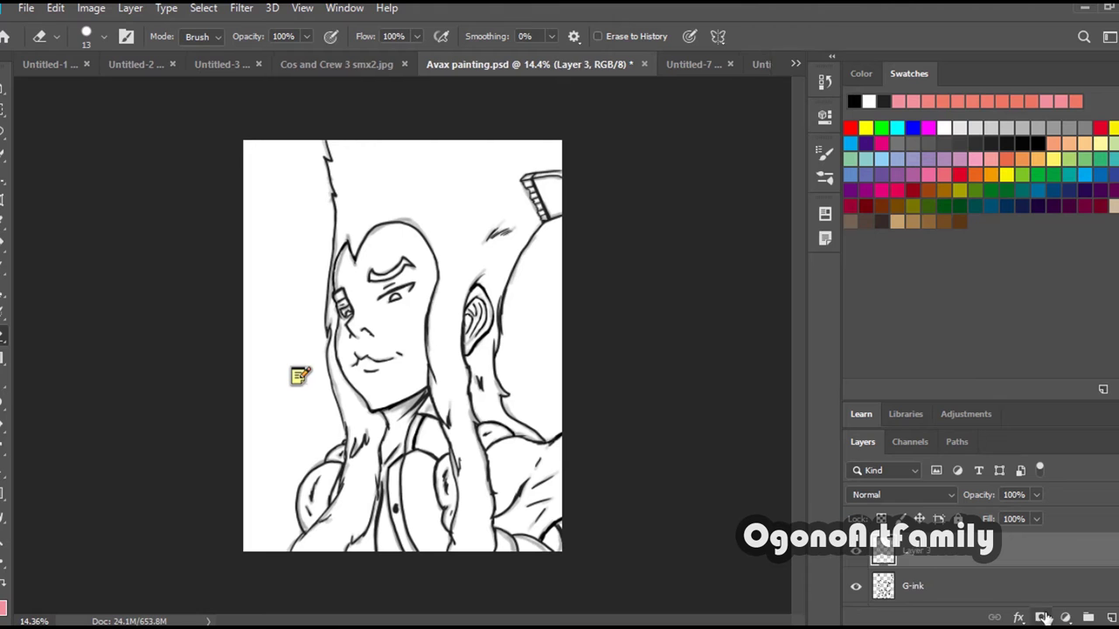
pyautogui.click(1089, 617)
pyautogui.doubleClick(920, 544)
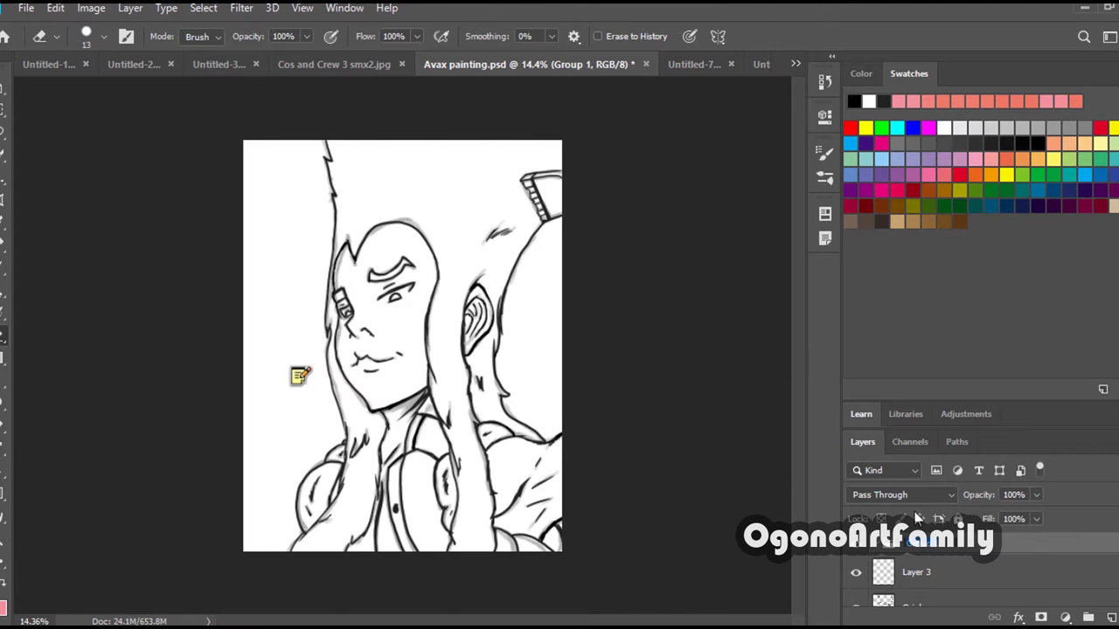
pyautogui.click(932, 573)
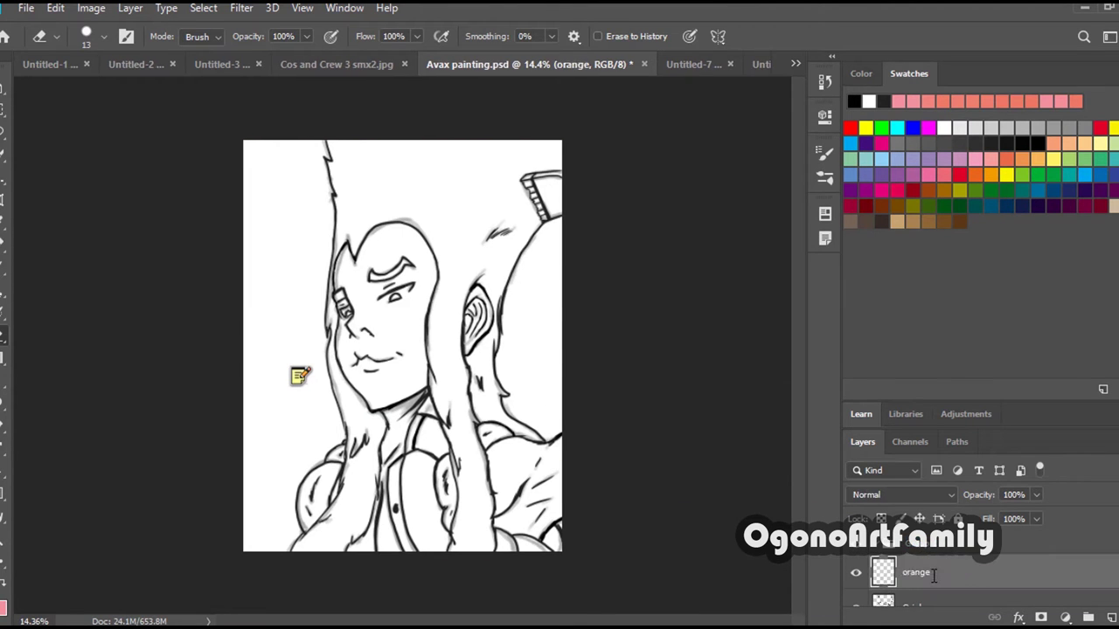
# Add a layer named comb and one more new layer, and make the orange layer active.
pyautogui.click(1111, 618)
pyautogui.doubleClick(931, 574)
pyautogui.write('comb')
pyautogui.press('Return')
pyautogui.click(1111, 617)
pyautogui.scroll(-2, 934, 576)
pyautogui.click(931, 554)
# Show the tools in two columns and choose a new foreground colour for the hair.
pyautogui.click(4, 57)
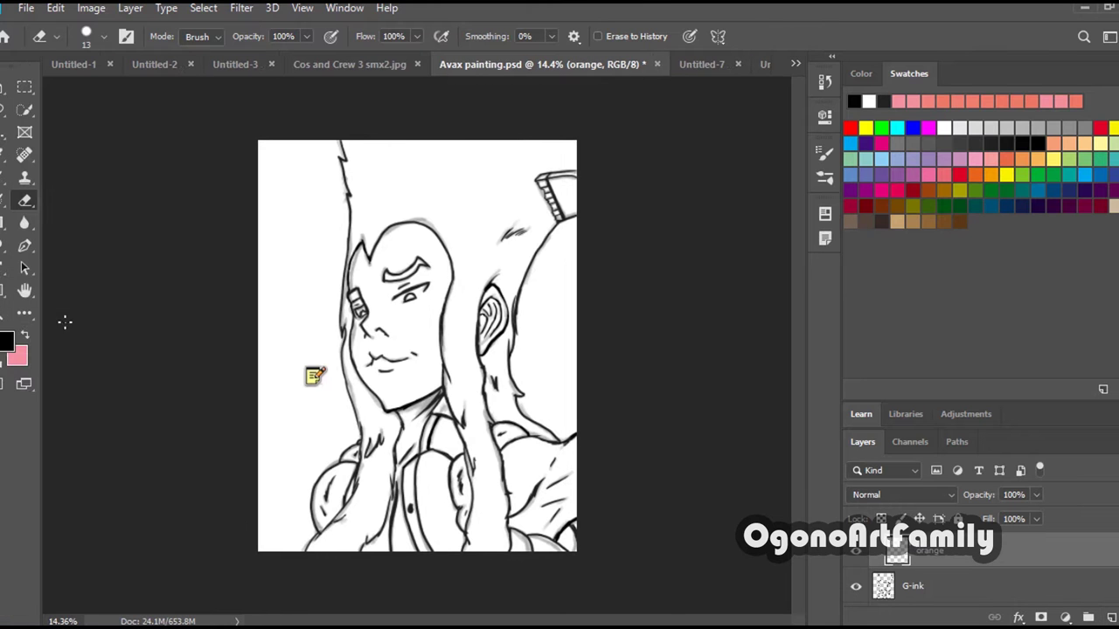
pyautogui.click(7, 341)
pyautogui.click(740, 108)
# Try to fill the hair with the Paint Bucket and undo the fill.
pyautogui.click(3, 223)
pyautogui.click(441, 210)
pyautogui.click(56, 9)
pyautogui.click(77, 27)
# Select the hair area with the Magic Wand, with sampling of all layers enabled.
pyautogui.click(24, 110)
pyautogui.click(437, 215)
pyautogui.click(571, 37)
pyautogui.click(442, 218)
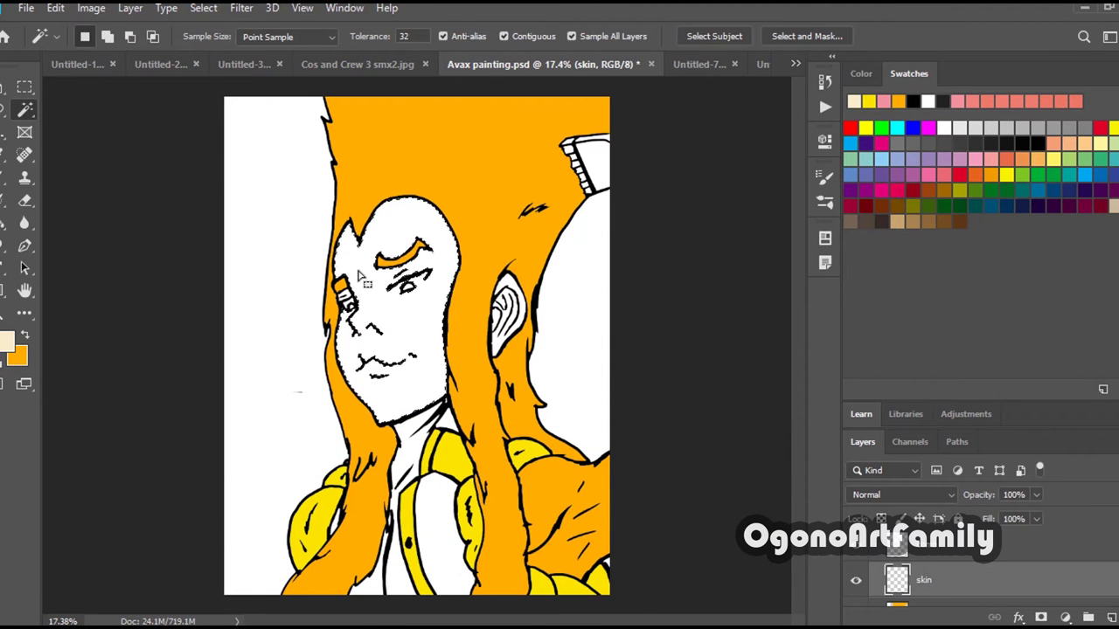
# Fill the face, neck patch, ear and far eyelid area with cream on the skin layer.
pyautogui.click(3, 224)
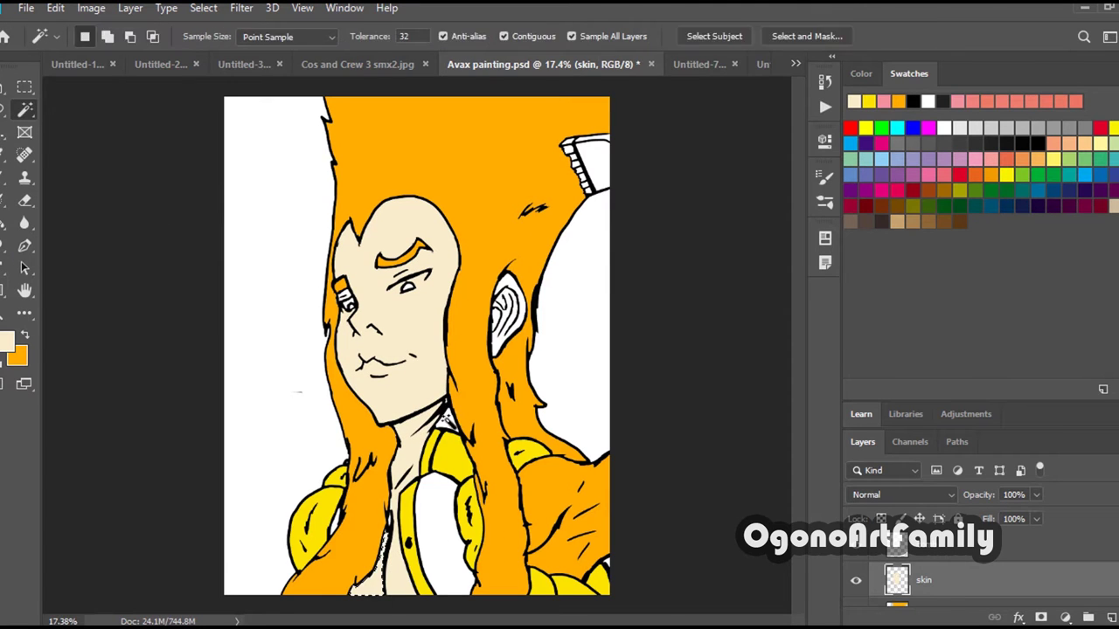
pyautogui.click(447, 420)
pyautogui.hotkey('alt', 'BackSpace')
pyautogui.click(507, 306)
pyautogui.hotkey('alt', 'BackSpace')
pyautogui.click(343, 294)
pyautogui.press('g')
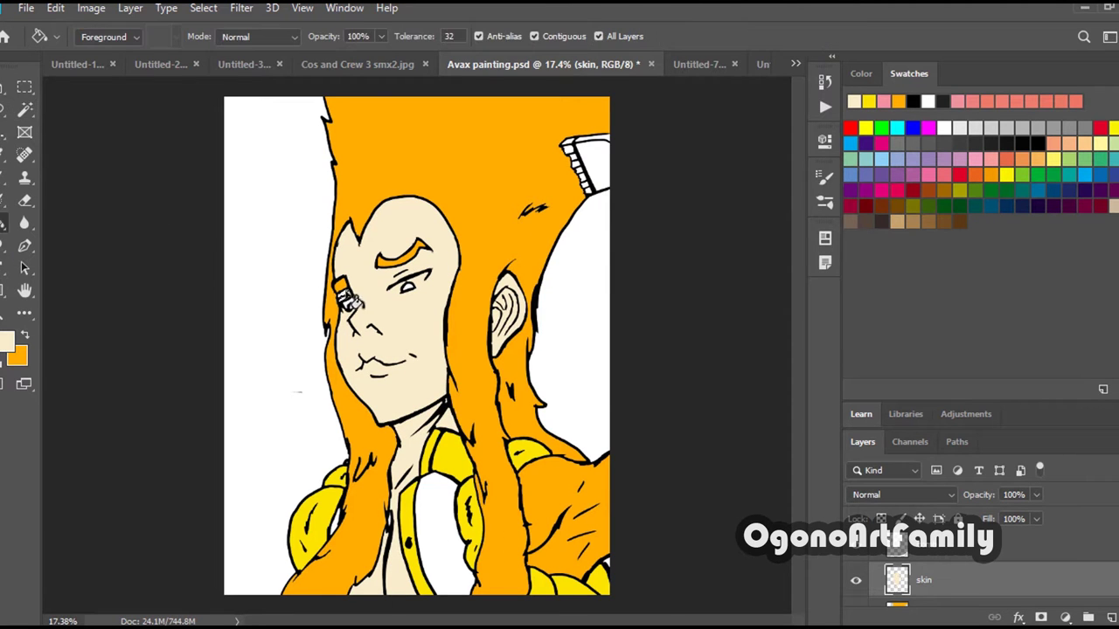
# Choose a dark brown foreground colour, add a layer named brown and enlarge the layer list.
pyautogui.click(5, 346)
pyautogui.click(562, 174)
pyautogui.click(562, 216)
pyautogui.click(736, 110)
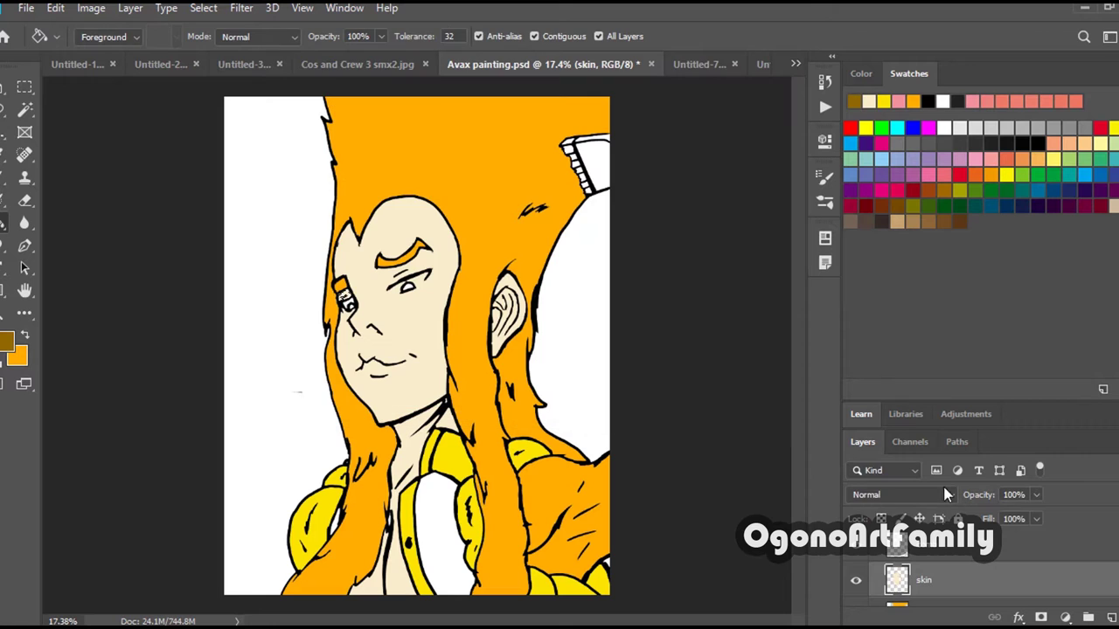
pyautogui.click(1111, 618)
pyautogui.doubleClick(931, 580)
pyautogui.write('brown')
pyautogui.press('Return')
pyautogui.moveTo(1023, 386); pyautogui.dragTo(1023, 232)
# Select the vest panel between the yellow trims, fill it with dark brown and clear the selection.
pyautogui.click(24, 87)
pyautogui.press('w')
pyautogui.click(445, 542)
pyautogui.press('g')
pyautogui.click(445, 542)
pyautogui.press('e')
pyautogui.hotkey('ctrl', 'd')
pyautogui.press('g')
# Add a layer named blue pupils and choose a bright cyan foreground colour.
pyautogui.click(1111, 618)
pyautogui.doubleClick(929, 427)
pyautogui.write('blue pupils')
pyautogui.press('Return')
pyautogui.click(5, 343)
pyautogui.click(582, 227)
pyautogui.click(544, 125)
pyautogui.click(736, 110)
# Fill the pupils of both eyes with cyan on the blue pupils layer.
pyautogui.scroll(3, 397, 291)
pyautogui.press('w')
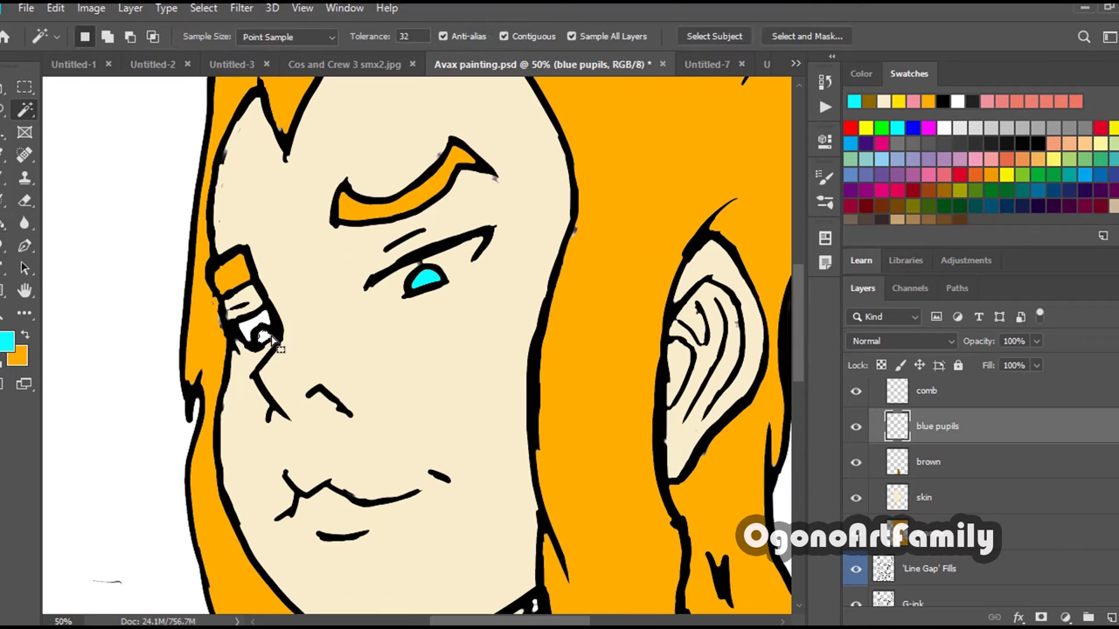
pyautogui.click(264, 336)
pyautogui.press('g')
pyautogui.click(264, 336)
# Erase the skin colour from the near eye's white on the skin layer, and make the 'Line Gap' Fills layer active.
pyautogui.click(924, 498)
pyautogui.press('e')
pyautogui.press('b')
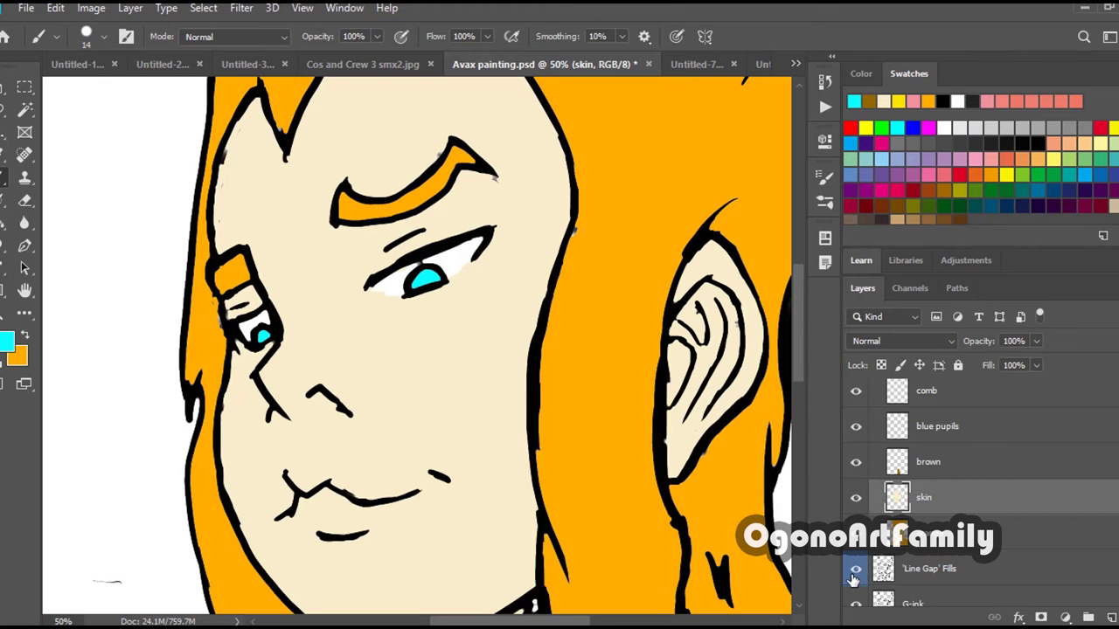
pyautogui.click(918, 570)
pyautogui.scroll(-2, 519, 358)
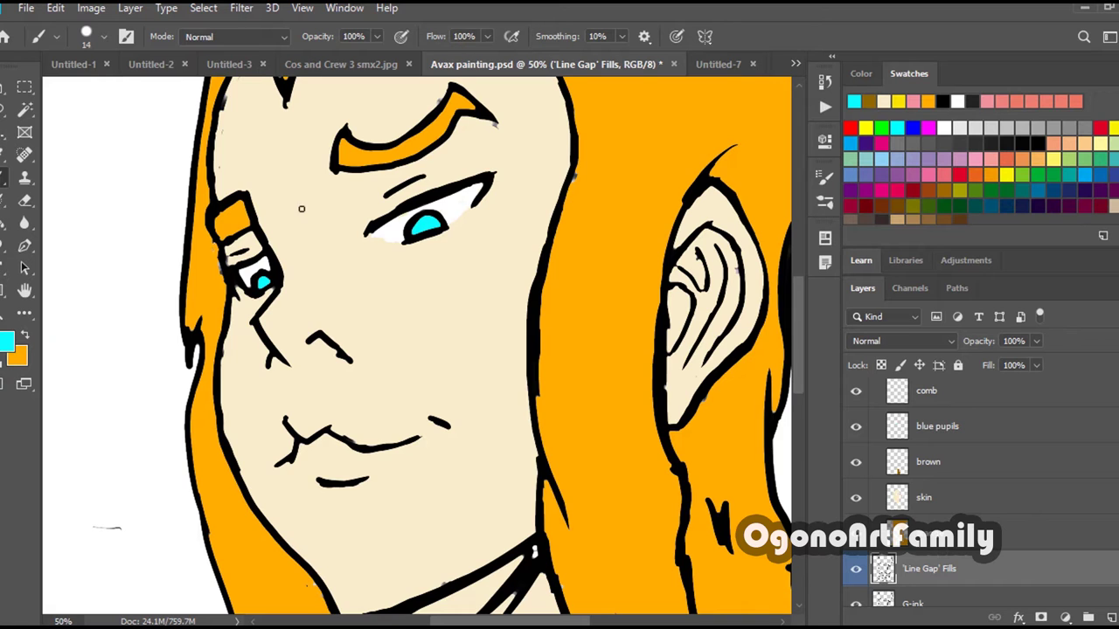
pyautogui.hotkey('ctrl', '0')
pyautogui.scroll(-2, 961, 481)
# Try adding a Color Balance adjustment layer above the line art.
pyautogui.click(1064, 617)
pyautogui.click(1036, 416)
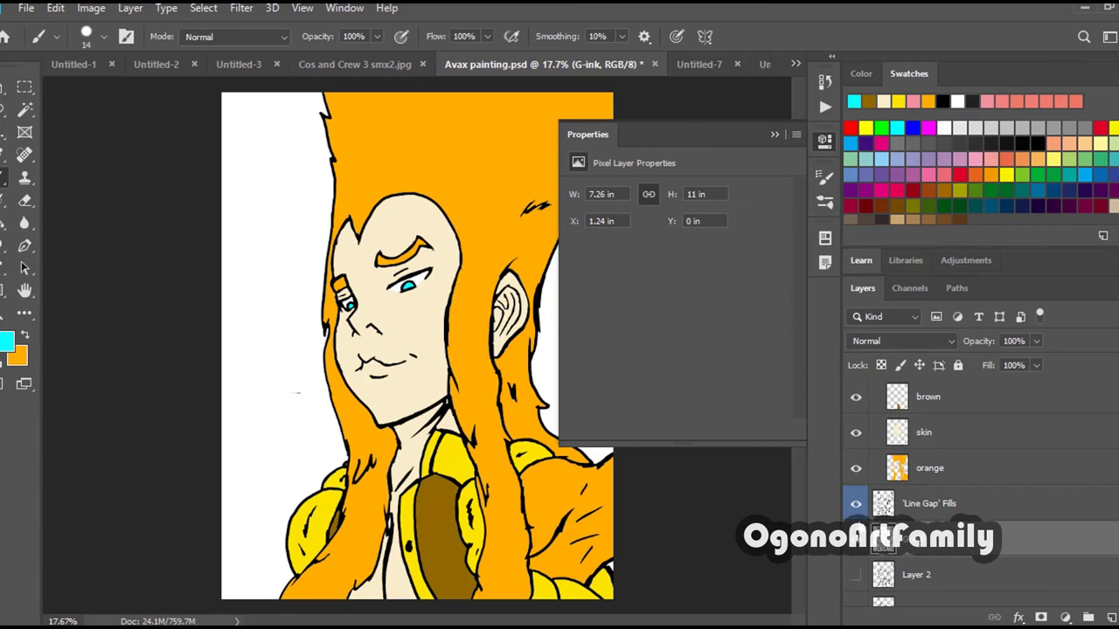
pyautogui.click(1065, 617)
pyautogui.click(1049, 500)
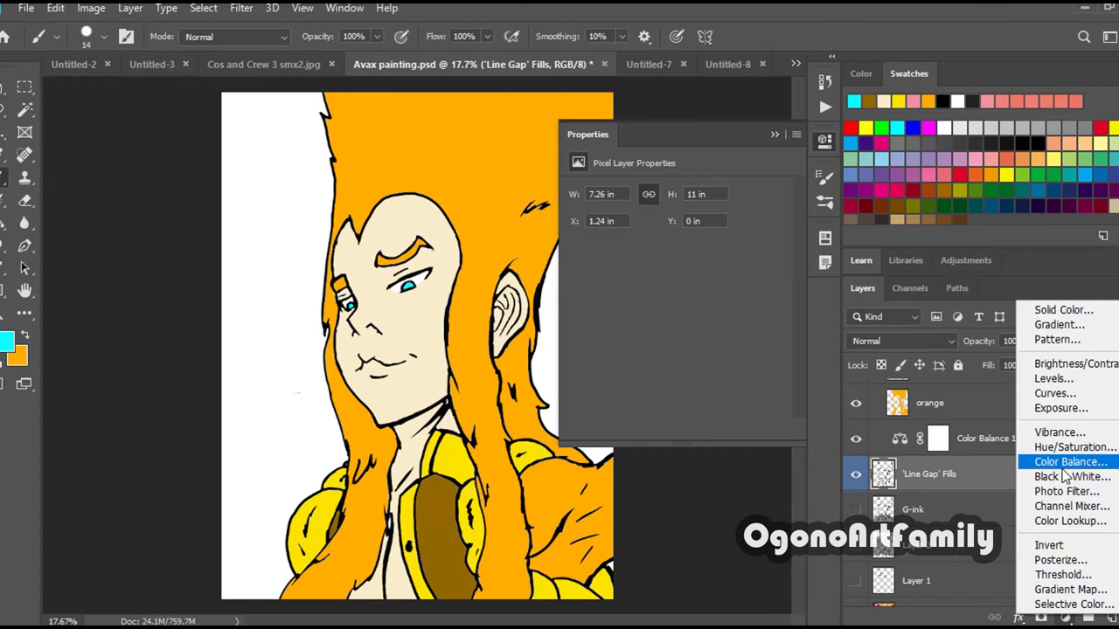
pyautogui.click(1066, 462)
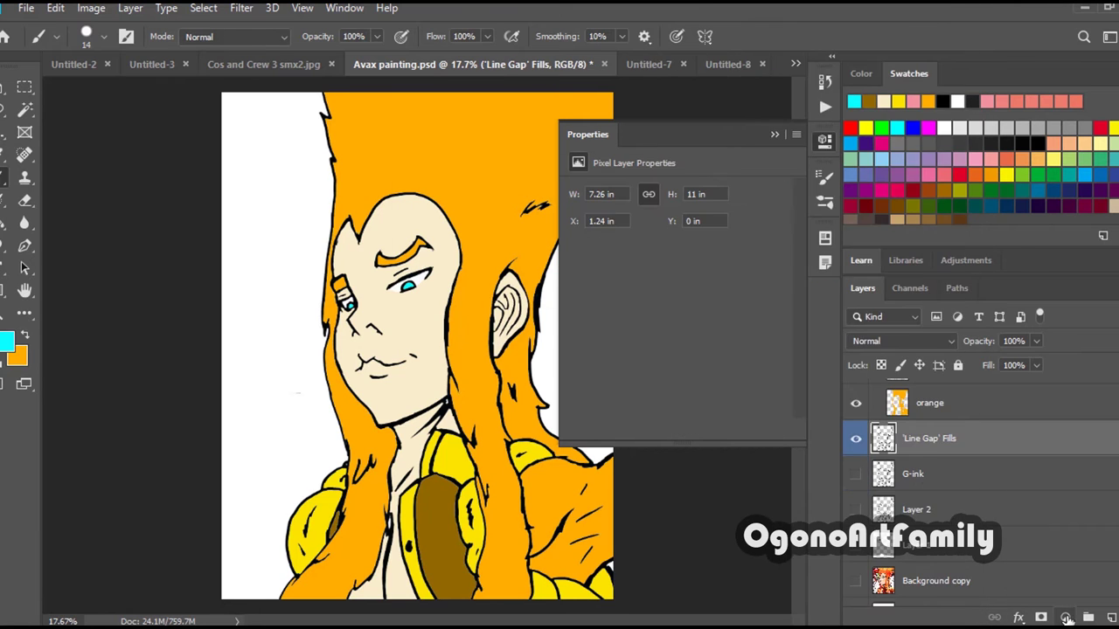
# Clip a Hue/Saturation adjustment to the 'Line Gap' Fills layer, set the Reds saturation to +17 and shift its colour range.
pyautogui.click(1066, 618)
pyautogui.click(1049, 464)
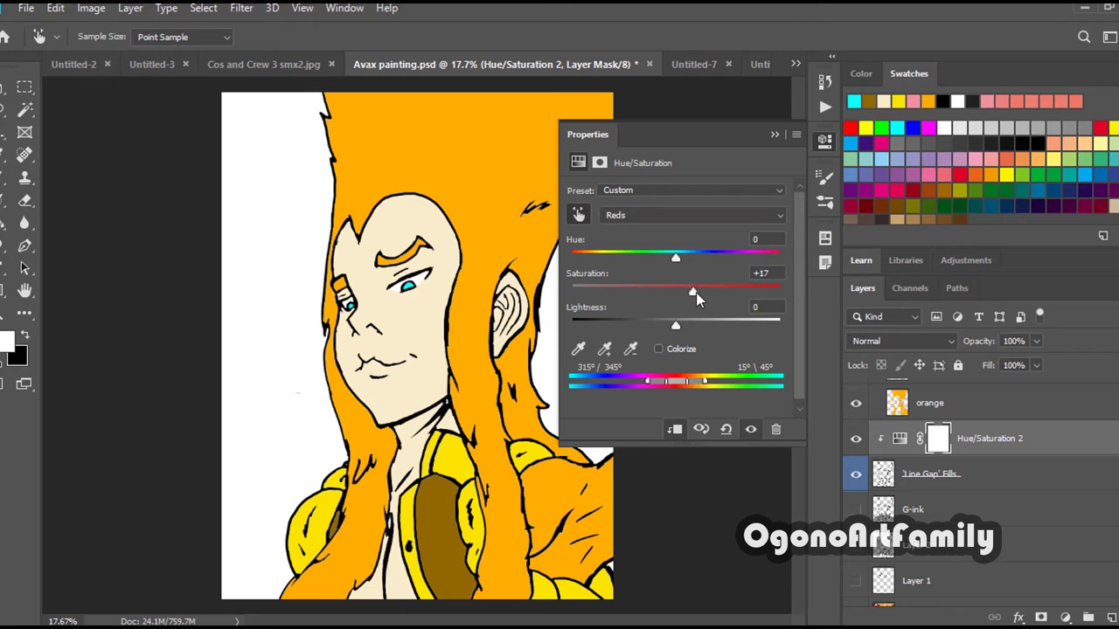
pyautogui.moveTo(685, 382); pyautogui.dragTo(699, 382)
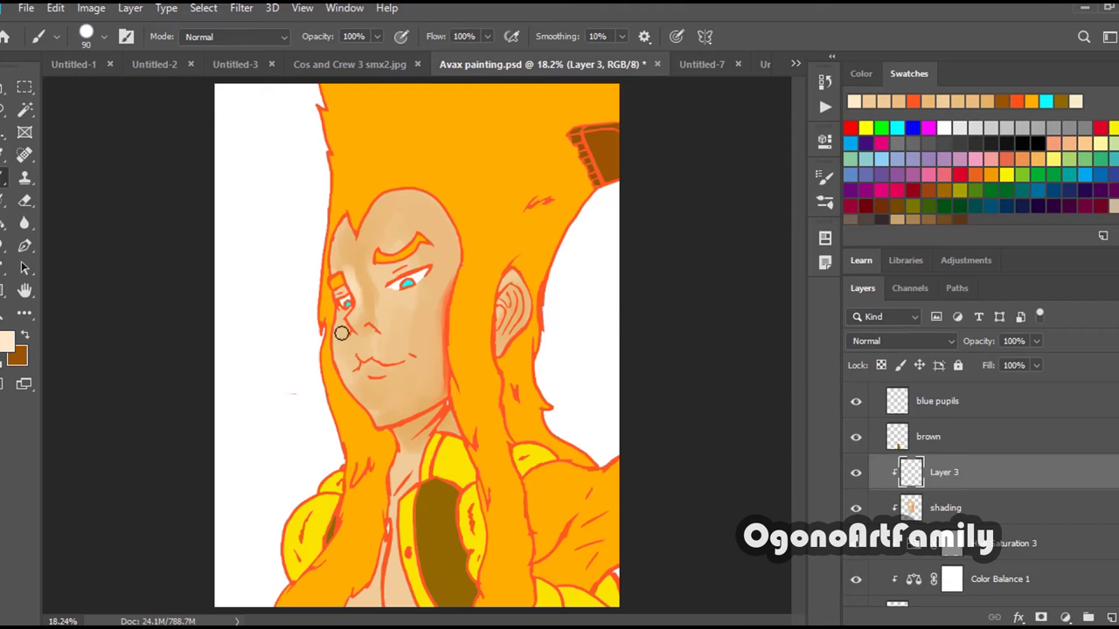
# Paint pale highlights down the far edge of the face and forehead, and name the layer highlights.
pyautogui.moveTo(337, 331); pyautogui.dragTo(376, 425)
pyautogui.moveTo(336, 269); pyautogui.dragTo(338, 236)
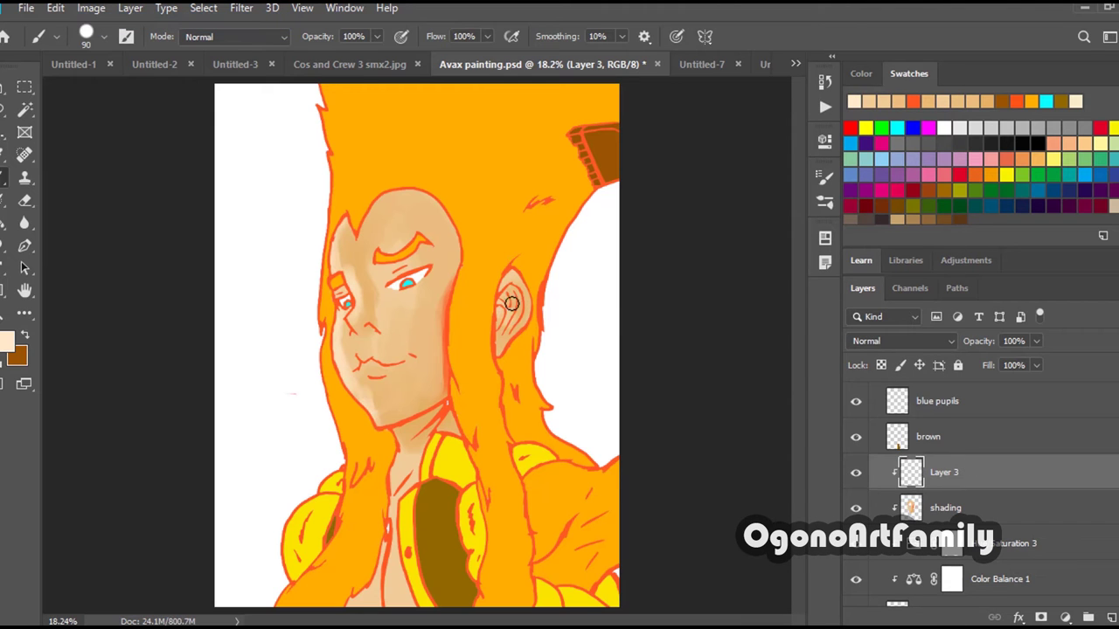
pyautogui.write('lights')
pyautogui.press('Return')
pyautogui.click(55, 8)
pyautogui.click(566, 9)
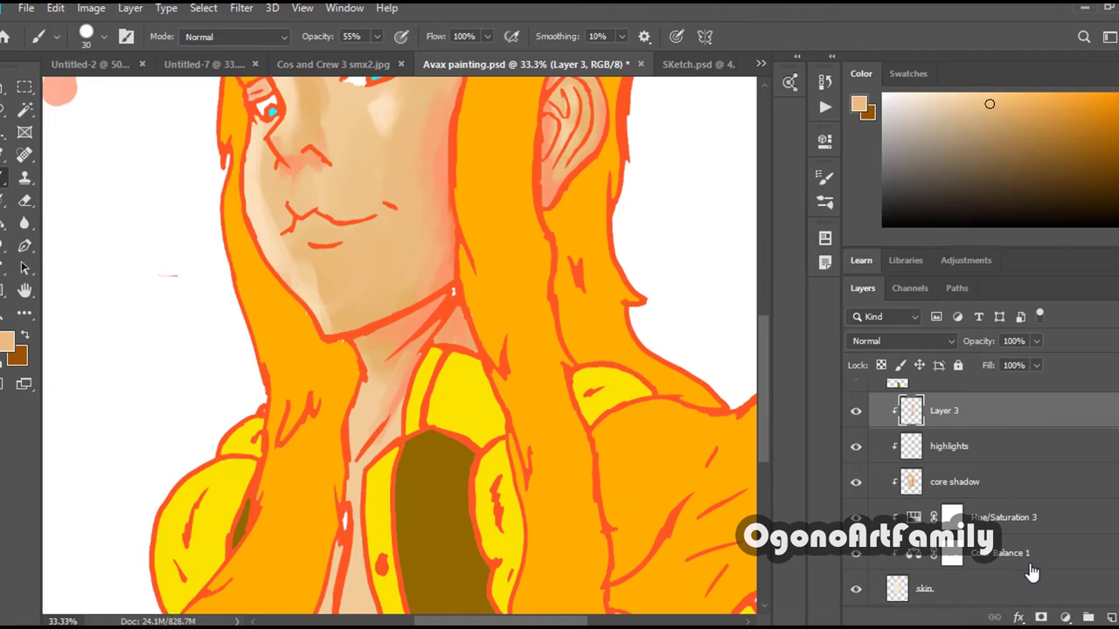
# Collapse Group 1 and create a layer group named fur above it.
pyautogui.scroll(3, 978, 489)
pyautogui.click(875, 421)
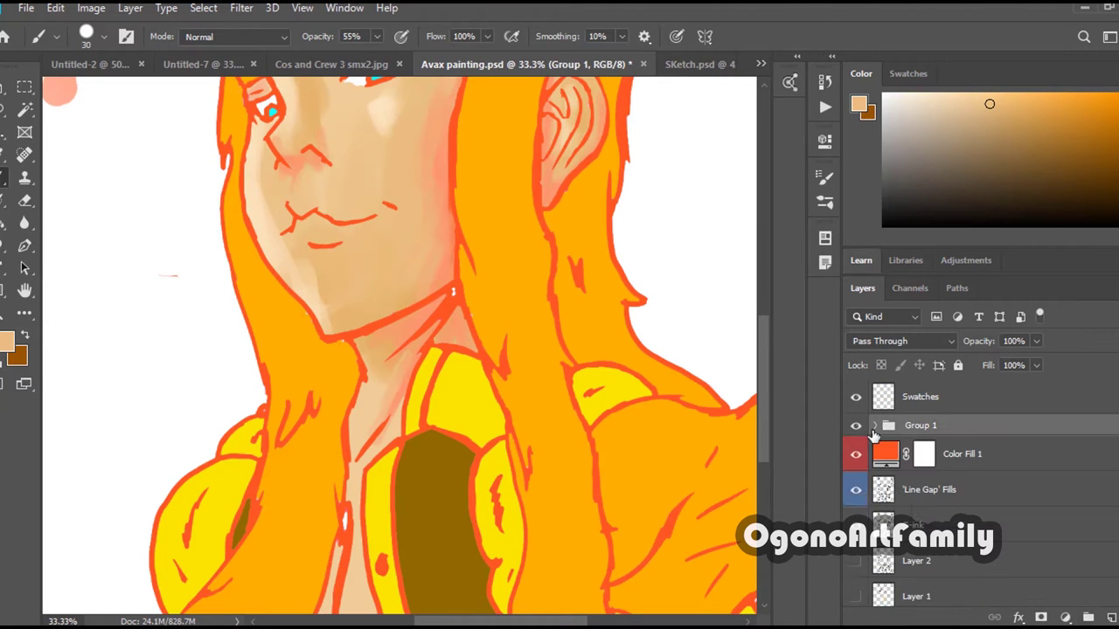
pyautogui.click(1089, 618)
pyautogui.doubleClick(921, 426)
pyautogui.write('fur')
pyautogui.press('Return')
# Add a layer named core shadow inside the fur group.
pyautogui.click(1111, 619)
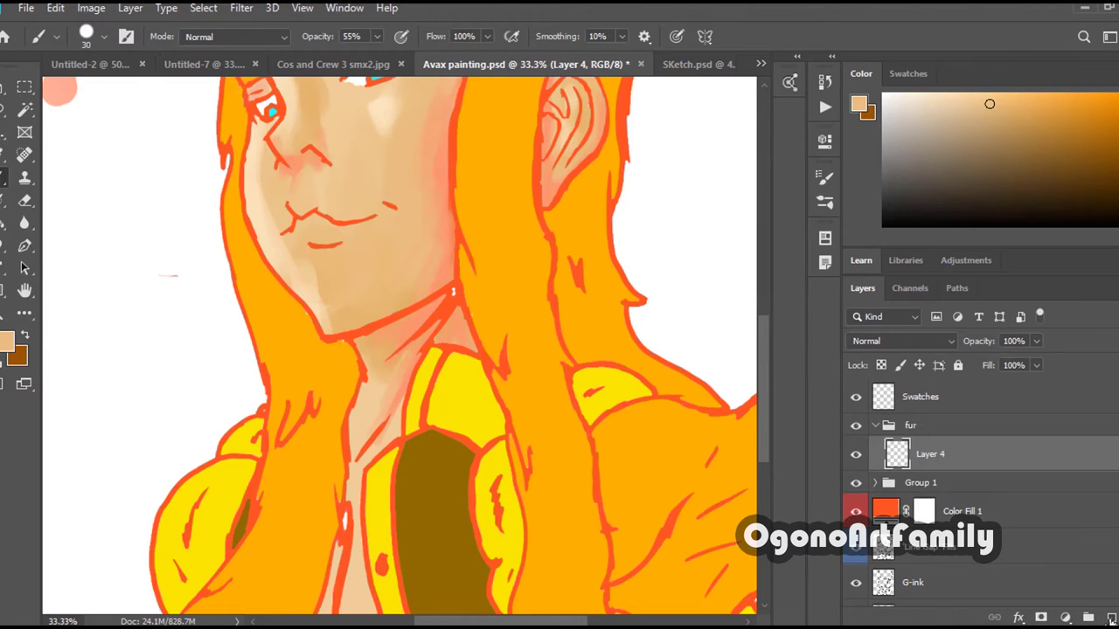
pyautogui.write('core shadow')
pyautogui.press('Return')
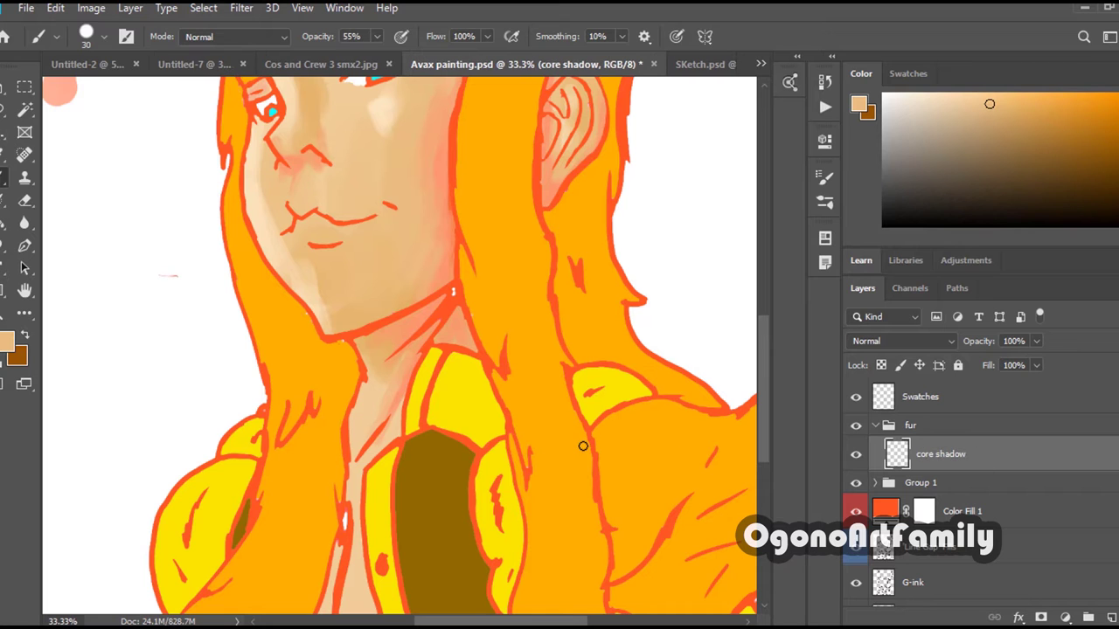
# Sample the orange of the fur (fead00) as the foreground colour.
pyautogui.keyDown('alt'); pyautogui.click(567, 498); pyautogui.keyUp('alt')
pyautogui.click(6, 342)
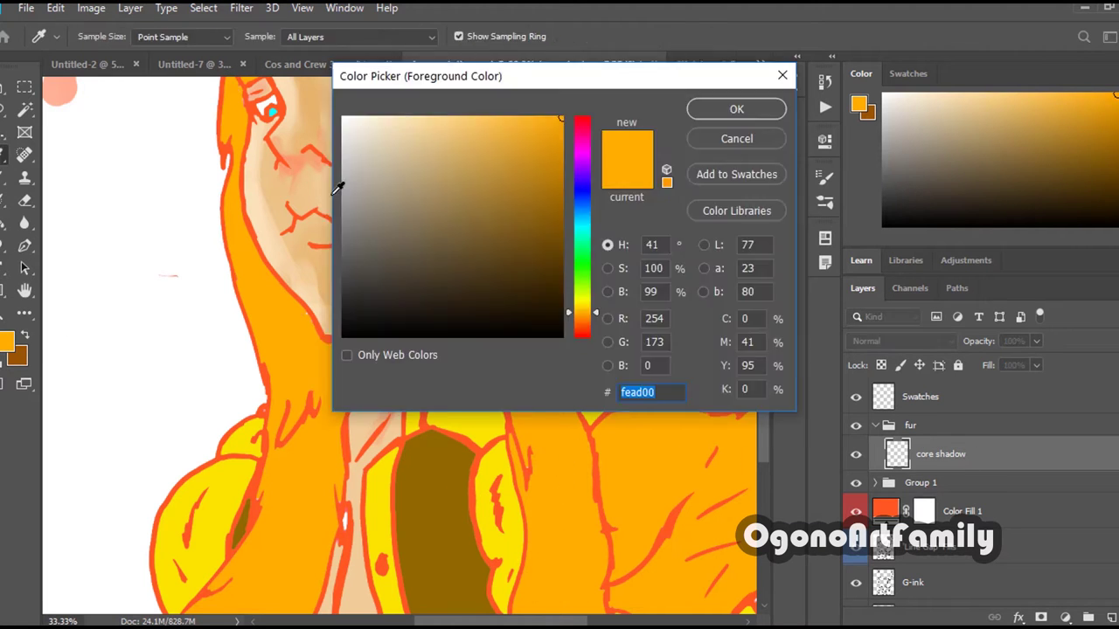
pyautogui.click(737, 109)
# Dab the orange beside the figure on the Swatches layer and set the brush opacity to 100%.
pyautogui.click(923, 397)
pyautogui.moveTo(68, 350); pyautogui.dragTo(65, 339)
pyautogui.click(377, 37)
pyautogui.moveTo(378, 54); pyautogui.dragTo(417, 54)
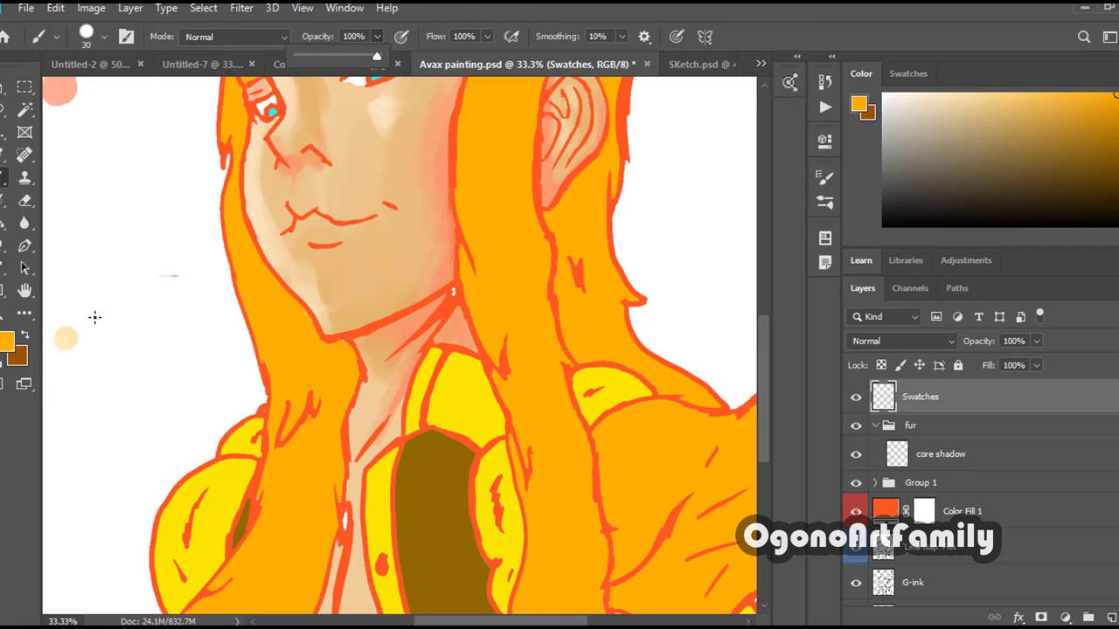
# Redo the orange dab beside the figure and pick a darker orange for a second fur swatch beneath it.
pyautogui.click(77, 352)
pyautogui.hotkey('ctrl', 'z')
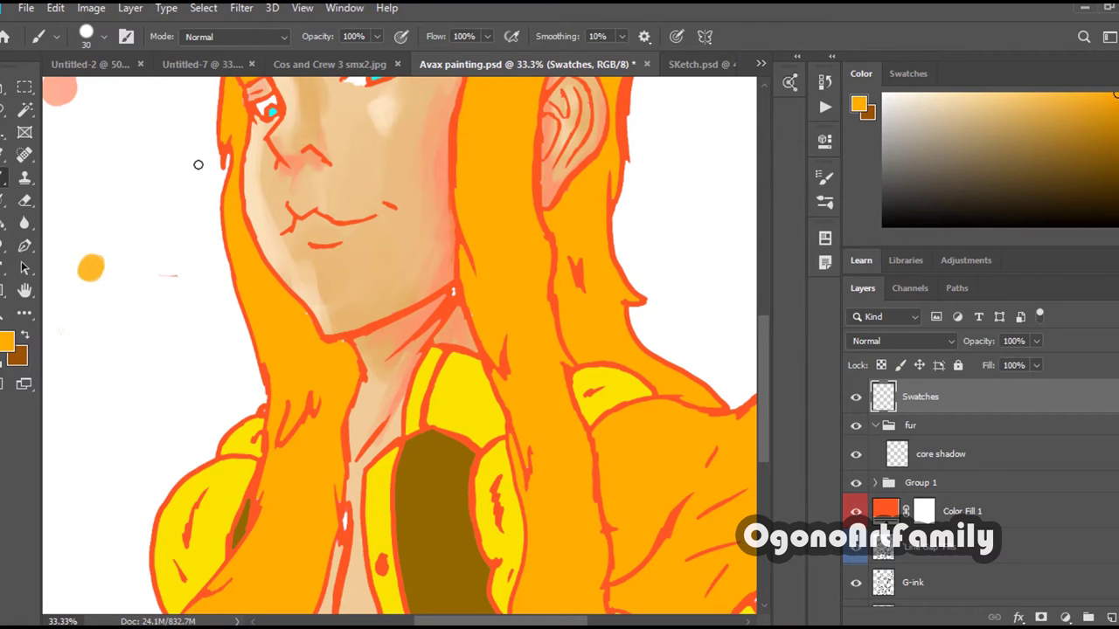
pyautogui.click(7, 342)
pyautogui.click(561, 157)
pyautogui.moveTo(587, 319); pyautogui.dragTo(589, 311)
pyautogui.moveTo(569, 155); pyautogui.dragTo(565, 140)
pyautogui.press('Return')
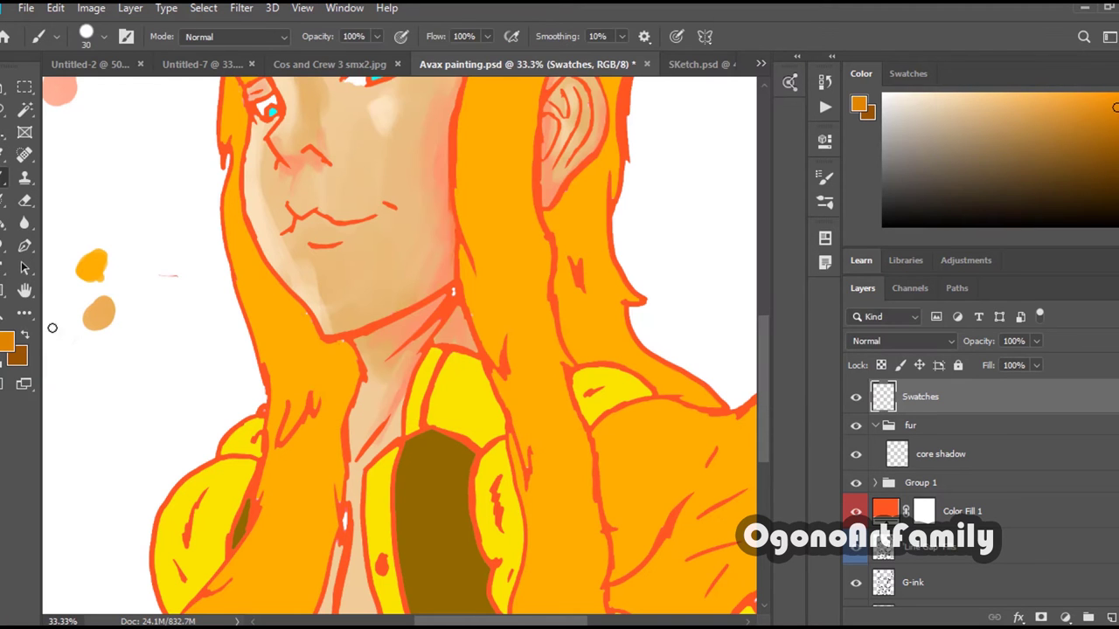
# Add a pale peach swatch and a yellow (facf38) swatch above the orange dabs on the Swatches layer.
pyautogui.click(7, 342)
pyautogui.click(444, 114)
pyautogui.press('Return')
pyautogui.moveTo(70, 219); pyautogui.dragTo(81, 211)
pyautogui.click(7, 341)
pyautogui.moveTo(587, 316); pyautogui.dragTo(587, 310)
pyautogui.click(510, 122)
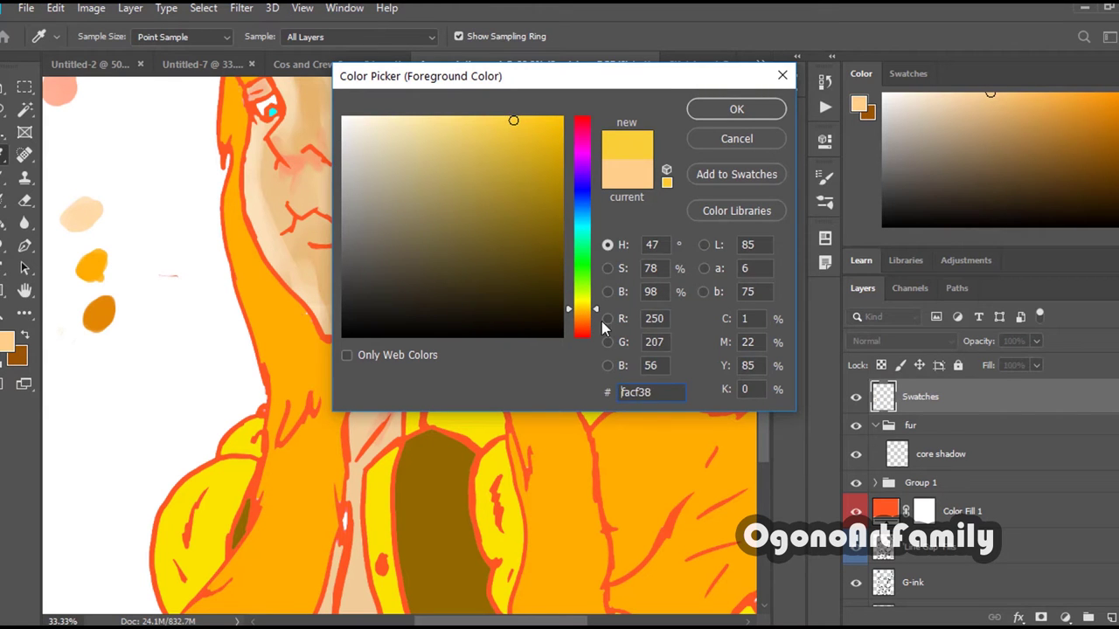
pyautogui.press('Return')
pyautogui.moveTo(119, 221); pyautogui.dragTo(130, 226)
# Paint dark orange shading sampled from the swatch along the outer edge of the right-hand hair lock on the core shadow layer.
pyautogui.keyDown('alt'); pyautogui.click(99, 314); pyautogui.keyUp('alt')
pyautogui.click(941, 454)
pyautogui.moveTo(764, 389); pyautogui.dragTo(763, 414)
pyautogui.moveTo(597, 552)
pyautogui.mouseDown()
pyautogui.moveTo(607, 507)
pyautogui.moveTo(569, 546)
pyautogui.mouseUp()
pyautogui.moveTo(763, 397)
pyautogui.mouseDown()
pyautogui.moveTo(751, 347)
pyautogui.moveTo(759, 404)
pyautogui.mouseUp()
pyautogui.moveTo(591, 438); pyautogui.dragTo(603, 497)
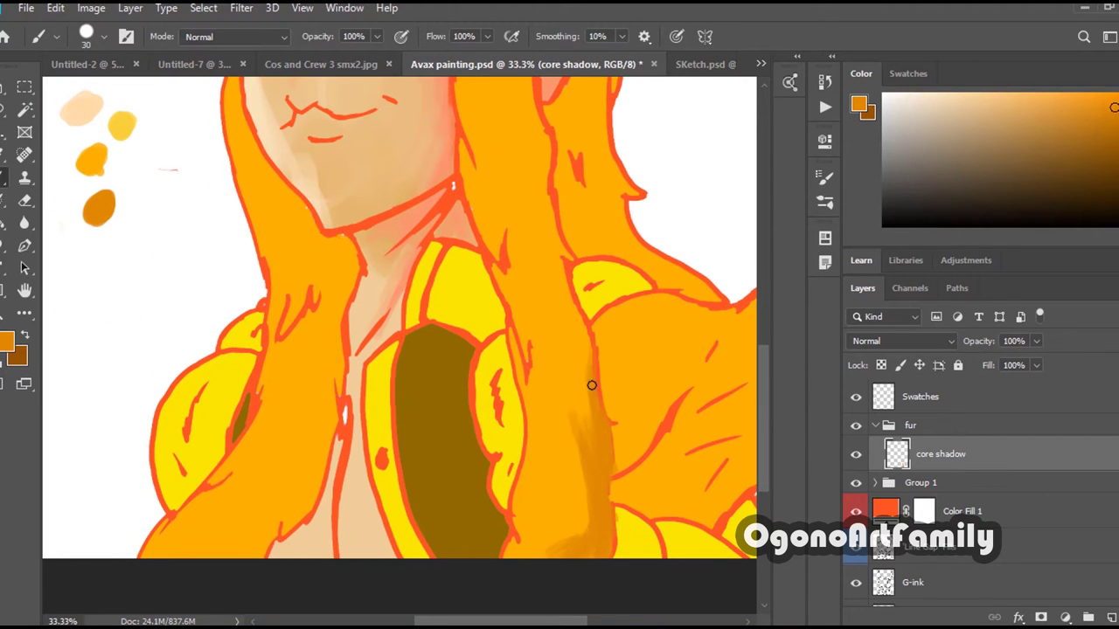
pyautogui.moveTo(591, 398); pyautogui.dragTo(536, 185)
# Shade the long lock beside the face down to the canvas edge with a 75 px brush at 48% opacity.
pyautogui.press('4')
pyautogui.press('8')
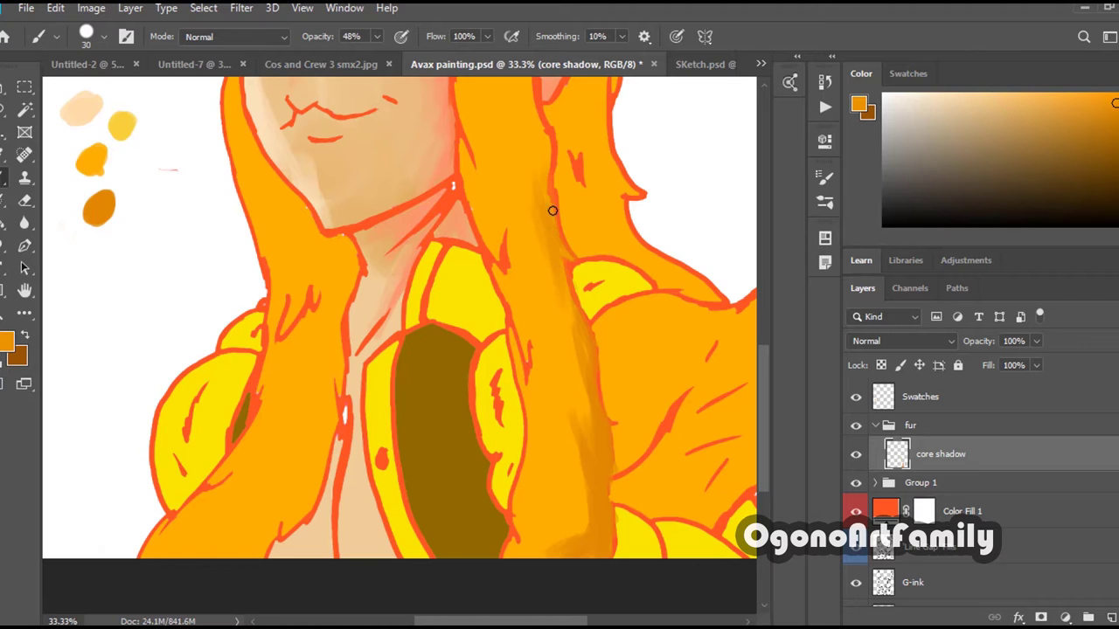
pyautogui.scroll(5, 552, 211)
pyautogui.click(104, 38)
pyautogui.click(492, 187)
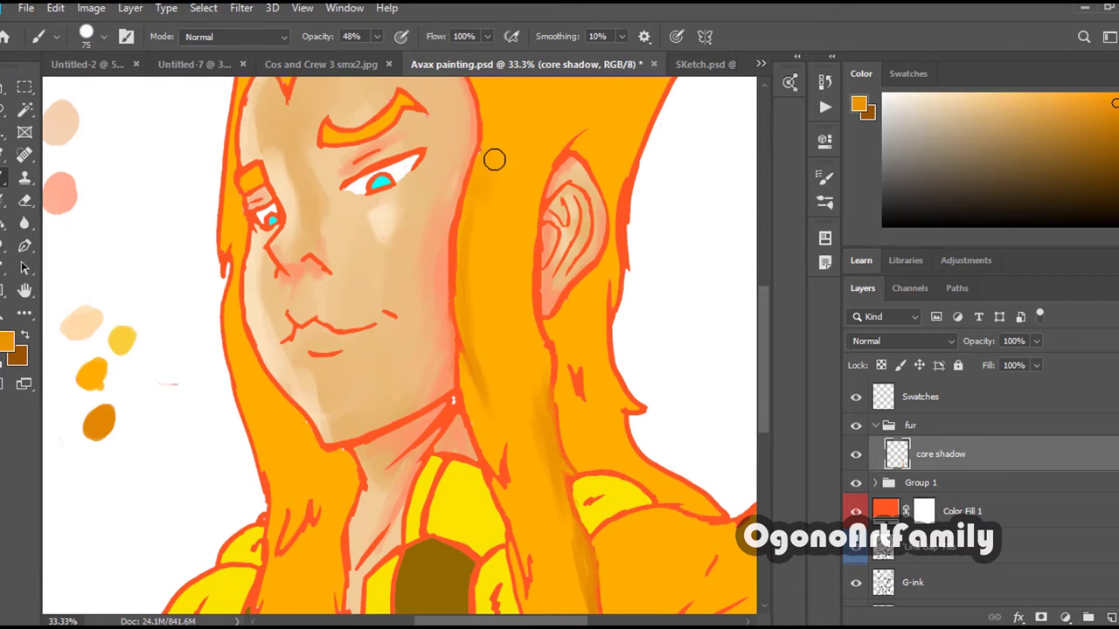
pyautogui.moveTo(495, 159); pyautogui.dragTo(537, 569)
pyautogui.scroll(-3, 489, 385)
pyautogui.moveTo(549, 507); pyautogui.dragTo(538, 239)
pyautogui.scroll(-5, 537, 437)
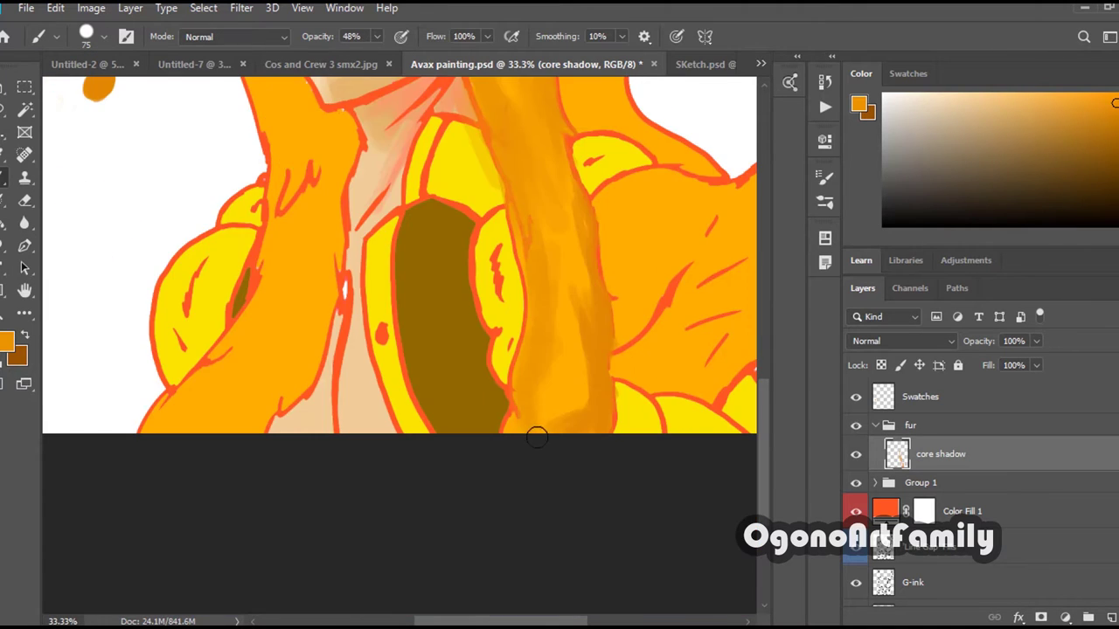
# Paint shading around the ear and the hair behind it at 100% brush opacity.
pyautogui.press('0')
pyautogui.scroll(5, 569, 397)
pyautogui.moveTo(582, 220)
pyautogui.mouseDown()
pyautogui.moveTo(600, 370)
pyautogui.moveTo(573, 525)
pyautogui.mouseUp()
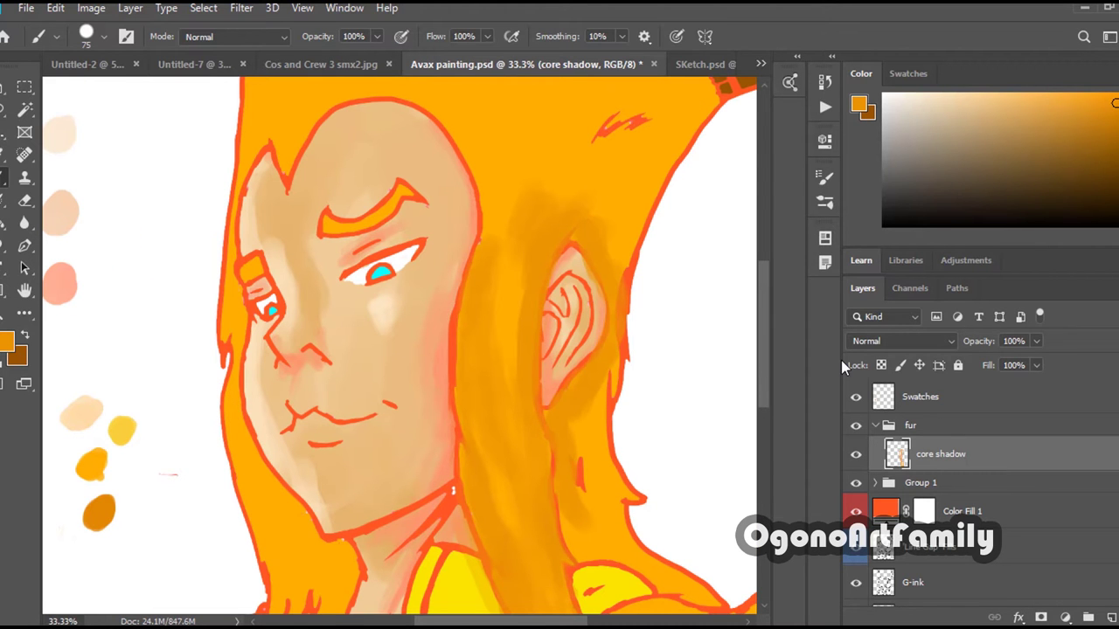
# Set the core shadow layer's blend mode to Multiply and deepen the shading around the ear, back hair and cheek lock.
pyautogui.click(922, 341)
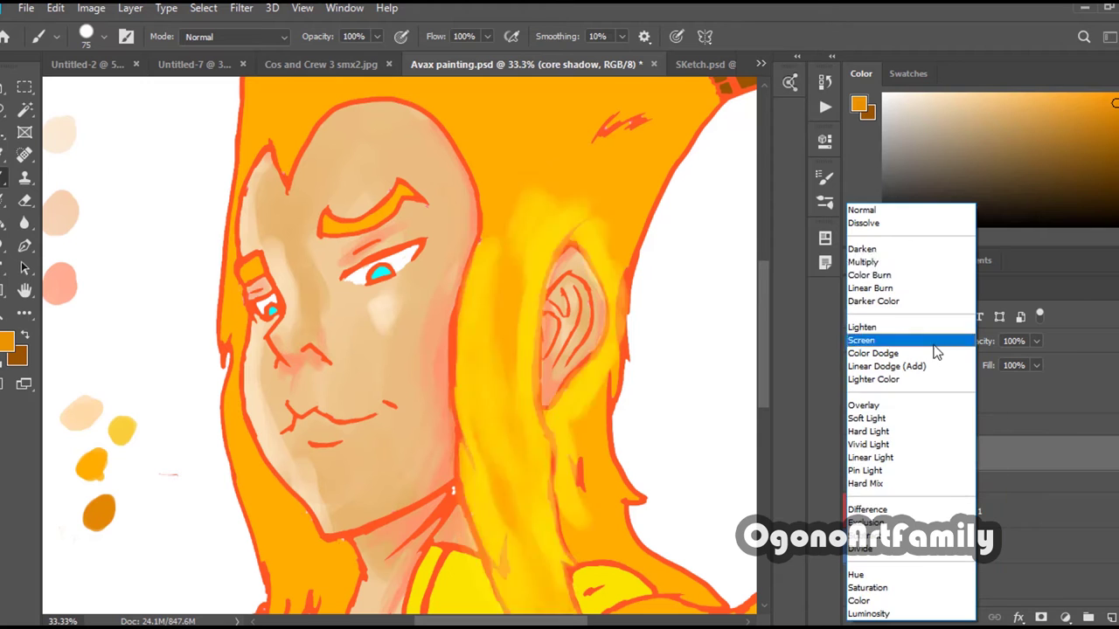
pyautogui.click(896, 259)
pyautogui.moveTo(588, 381); pyautogui.dragTo(659, 580)
pyautogui.scroll(-3, 682, 454)
pyautogui.moveTo(642, 398)
pyautogui.mouseDown()
pyautogui.moveTo(612, 180)
pyautogui.moveTo(542, 262)
pyautogui.mouseUp()
pyautogui.scroll(4, 612, 180)
pyautogui.moveTo(524, 284)
pyautogui.mouseDown()
pyautogui.moveTo(511, 389)
pyautogui.moveTo(468, 172)
pyautogui.mouseUp()
pyautogui.moveTo(763, 310); pyautogui.dragTo(763, 327)
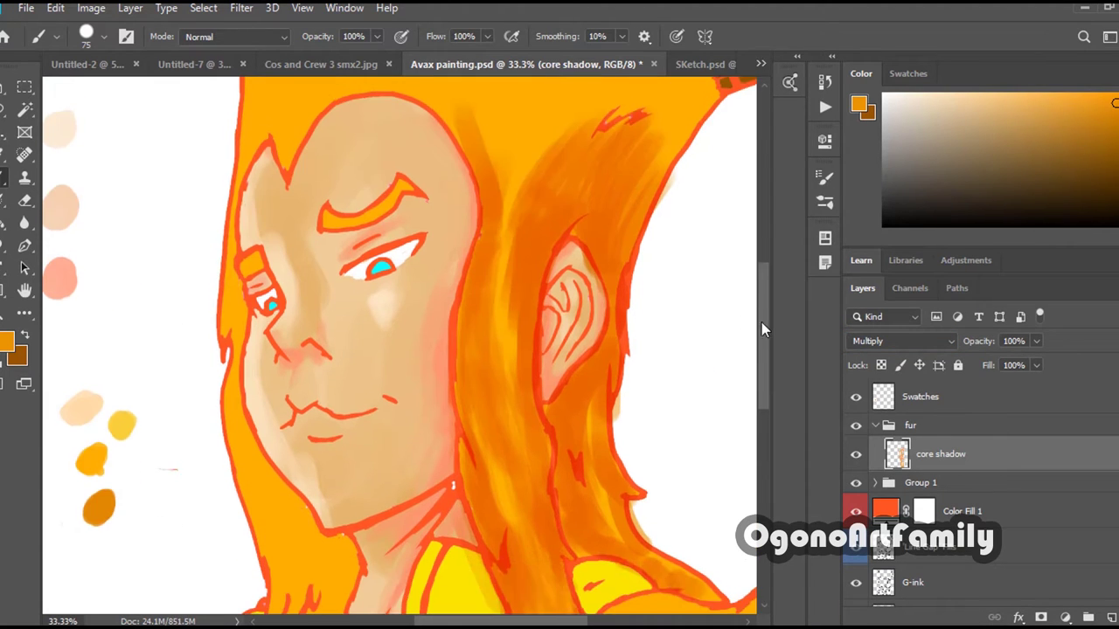
# Blend sampled orange tones through the cheek lock and extend the shading up behind the ear towards the brown hair ornament.
pyautogui.keyDown('alt'); pyautogui.click(529, 175); pyautogui.keyUp('alt')
pyautogui.keyDown('alt'); pyautogui.click(527, 425); pyautogui.keyUp('alt')
pyautogui.moveTo(511, 446); pyautogui.dragTo(500, 382)
pyautogui.keyDown('alt'); pyautogui.click(530, 229); pyautogui.keyUp('alt')
pyautogui.moveTo(499, 286); pyautogui.dragTo(499, 185)
pyautogui.moveTo(764, 337); pyautogui.dragTo(763, 279)
pyautogui.keyDown('alt'); pyautogui.click(651, 270); pyautogui.keyUp('alt')
pyautogui.moveTo(607, 336); pyautogui.dragTo(676, 260)
pyautogui.keyDown('alt'); pyautogui.click(577, 319); pyautogui.keyUp('alt')
pyautogui.moveTo(763, 313); pyautogui.dragTo(763, 466)
pyautogui.moveTo(551, 367); pyautogui.dragTo(559, 485)
# Brush orange shadow strokes fanning up from the hairline above the forehead and along the left edge of the hair.
pyautogui.moveTo(763, 455); pyautogui.dragTo(763, 336)
pyautogui.moveTo(763, 272); pyautogui.dragTo(763, 234)
pyautogui.moveTo(283, 366); pyautogui.dragTo(289, 269)
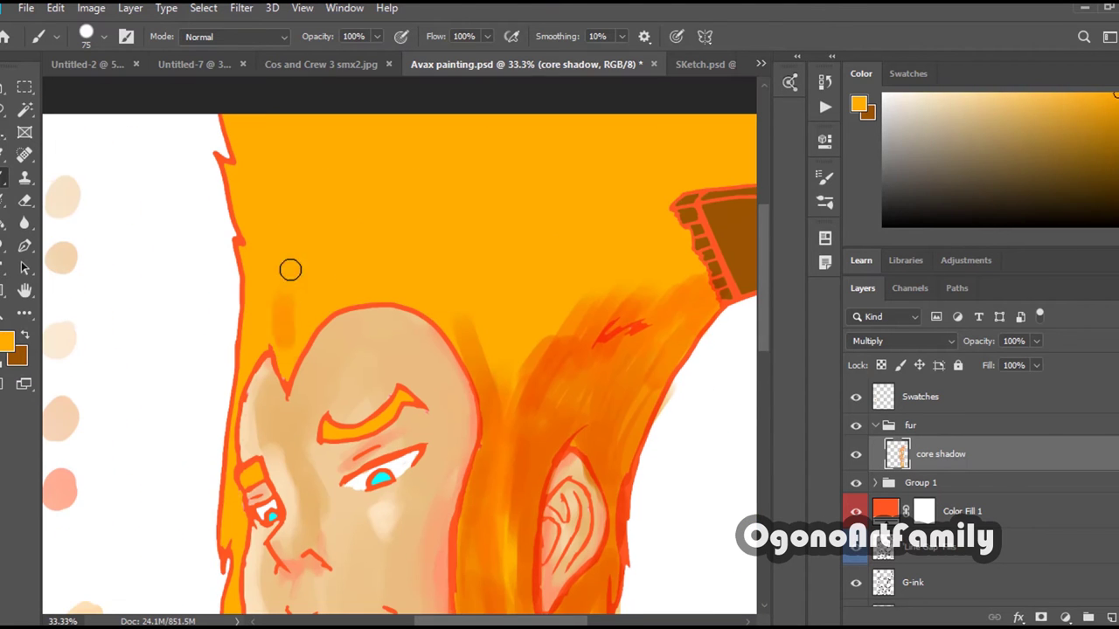
pyautogui.moveTo(306, 341); pyautogui.dragTo(384, 266)
pyautogui.keyDown('alt'); pyautogui.click(486, 359); pyautogui.keyUp('alt')
pyautogui.moveTo(518, 381); pyautogui.dragTo(582, 282)
pyautogui.keyDown('alt'); pyautogui.click(287, 316); pyautogui.keyUp('alt')
pyautogui.moveTo(281, 367); pyautogui.dragTo(262, 263)
pyautogui.moveTo(322, 305); pyautogui.dragTo(374, 215)
pyautogui.moveTo(348, 155); pyautogui.dragTo(273, 226)
pyautogui.moveTo(262, 238); pyautogui.dragTo(215, 145)
pyautogui.moveTo(324, 122); pyautogui.dragTo(254, 208)
pyautogui.moveTo(229, 437); pyautogui.dragTo(284, 370)
# Move the fur's core shadow layer directly above the orange layer in Group 1 and clip it to that layer.
pyautogui.rightClick(938, 457)
pyautogui.click(875, 483)
pyautogui.scroll(-10, 997, 489)
pyautogui.scroll(10, 997, 489)
pyautogui.moveTo(1006, 408); pyautogui.dragTo(996, 570)
pyautogui.rightClick(981, 554)
pyautogui.click(868, 326)
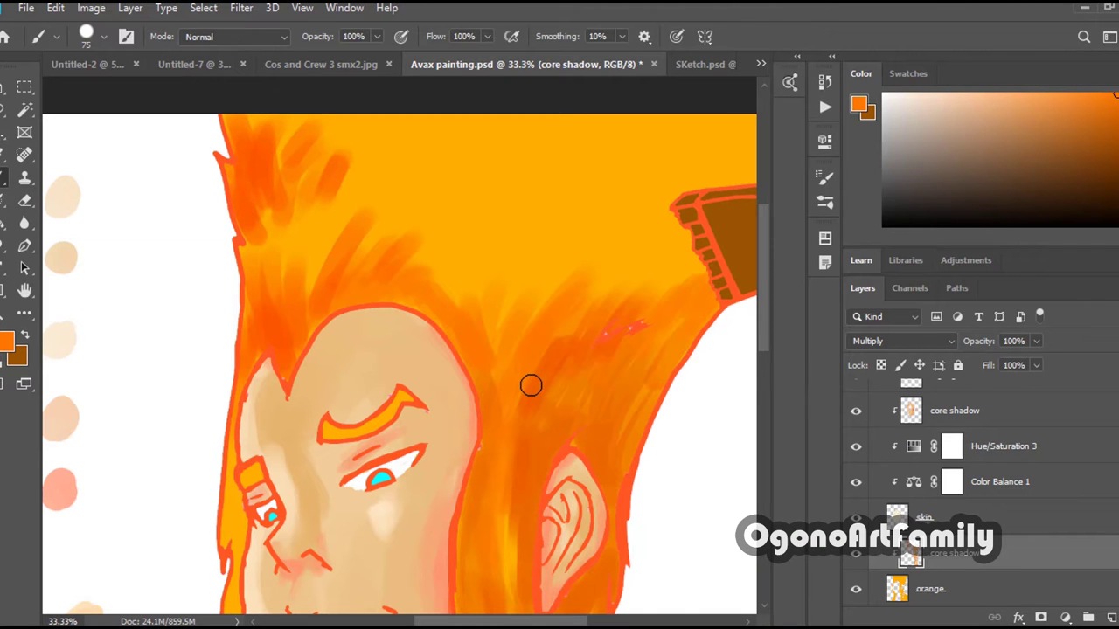
# Shade the narrow strand along the left side of the face and the start of the lock below the chin.
pyautogui.moveTo(255, 234); pyautogui.dragTo(247, 320)
pyautogui.moveTo(248, 316); pyautogui.dragTo(230, 530)
pyautogui.scroll(-5, 229, 419)
pyautogui.click(7, 341)
pyautogui.click(282, 475)
pyautogui.moveTo(230, 378); pyautogui.dragTo(278, 498)
pyautogui.keyDown('alt'); pyautogui.click(292, 484); pyautogui.keyUp('alt')
pyautogui.moveTo(273, 450)
pyautogui.mouseDown()
pyautogui.moveTo(313, 546)
pyautogui.moveTo(343, 512)
pyautogui.moveTo(327, 544)
pyautogui.mouseUp()
pyautogui.keyDown('alt'); pyautogui.click(467, 464); pyautogui.keyUp('alt')
# Switch the core shadow layer to Normal blend mode and back to Multiply.
pyautogui.click(903, 342)
pyautogui.click(865, 211)
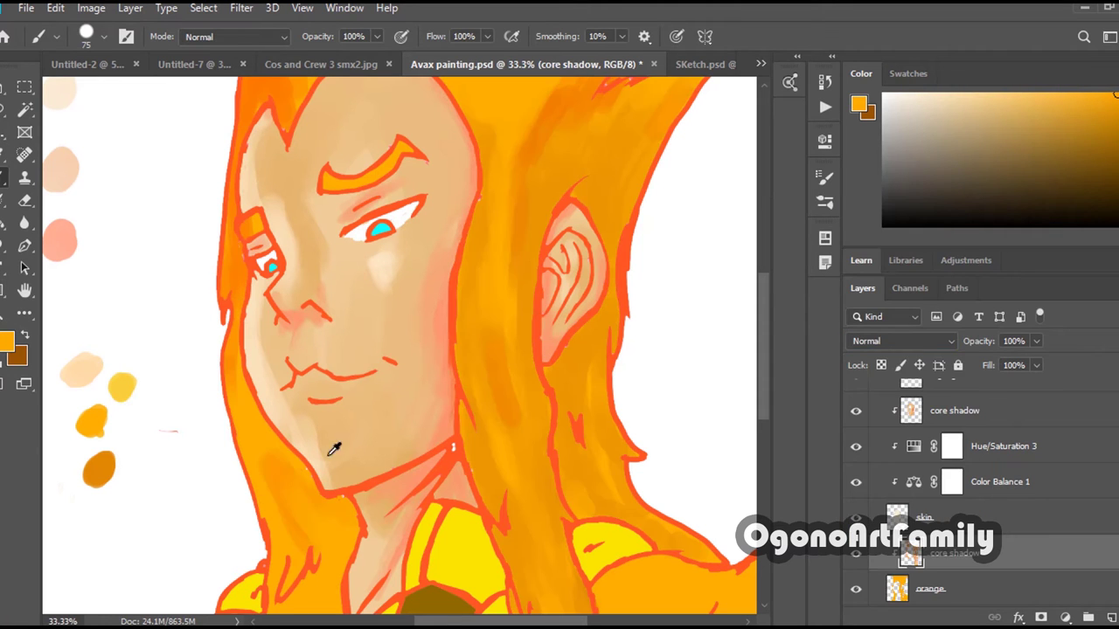
pyautogui.click(903, 342)
pyautogui.click(864, 262)
# Shade the left-hand lock from below the chin, over the shoulder and down to the canvas edge.
pyautogui.scroll(-3, 282, 397)
pyautogui.moveTo(282, 396); pyautogui.dragTo(290, 455)
pyautogui.moveTo(342, 390); pyautogui.dragTo(339, 442)
pyautogui.scroll(-4, 510, 339)
pyautogui.moveTo(338, 250); pyautogui.dragTo(269, 496)
pyautogui.moveTo(189, 451)
pyautogui.mouseDown()
pyautogui.moveTo(161, 500)
pyautogui.moveTo(260, 442)
pyautogui.moveTo(349, 188)
pyautogui.mouseUp()
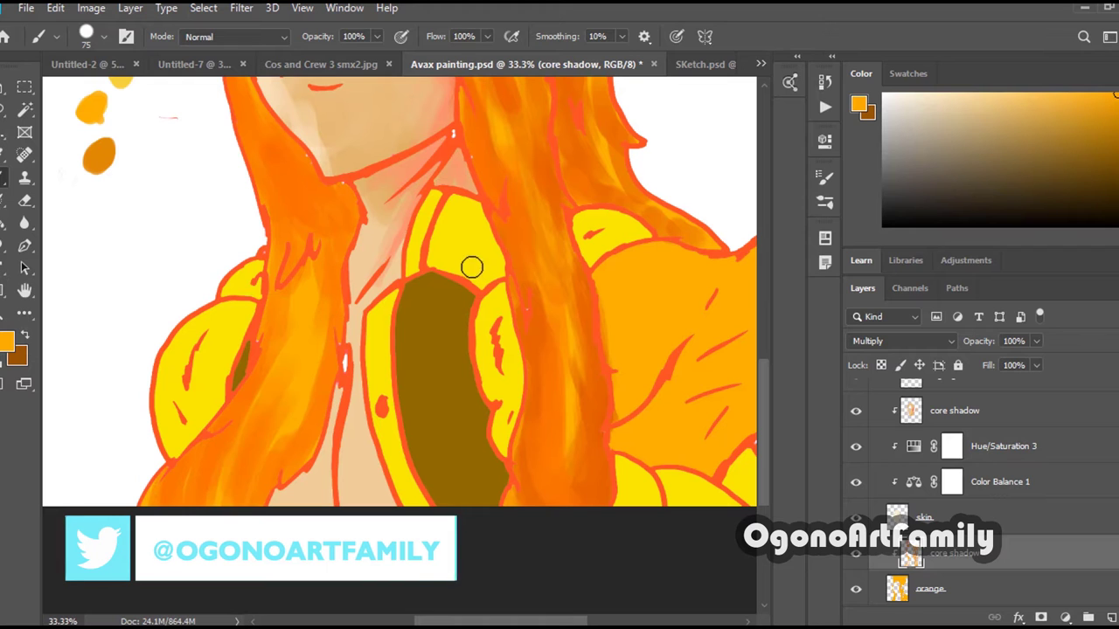
# Paint core shadow strokes over the orange shoulder and arm fur on the right of the figure.
pyautogui.hscroll(2, 594, 495)
pyautogui.moveTo(544, 409); pyautogui.dragTo(612, 314)
pyautogui.moveTo(537, 271); pyautogui.dragTo(645, 248)
pyautogui.moveTo(587, 313); pyautogui.dragTo(544, 382)
pyautogui.moveTo(542, 440); pyautogui.dragTo(626, 407)
pyautogui.moveTo(592, 409); pyautogui.dragTo(664, 360)
pyautogui.moveTo(700, 319)
pyautogui.mouseDown()
pyautogui.moveTo(617, 247)
pyautogui.moveTo(551, 254)
pyautogui.moveTo(669, 361)
pyautogui.mouseUp()
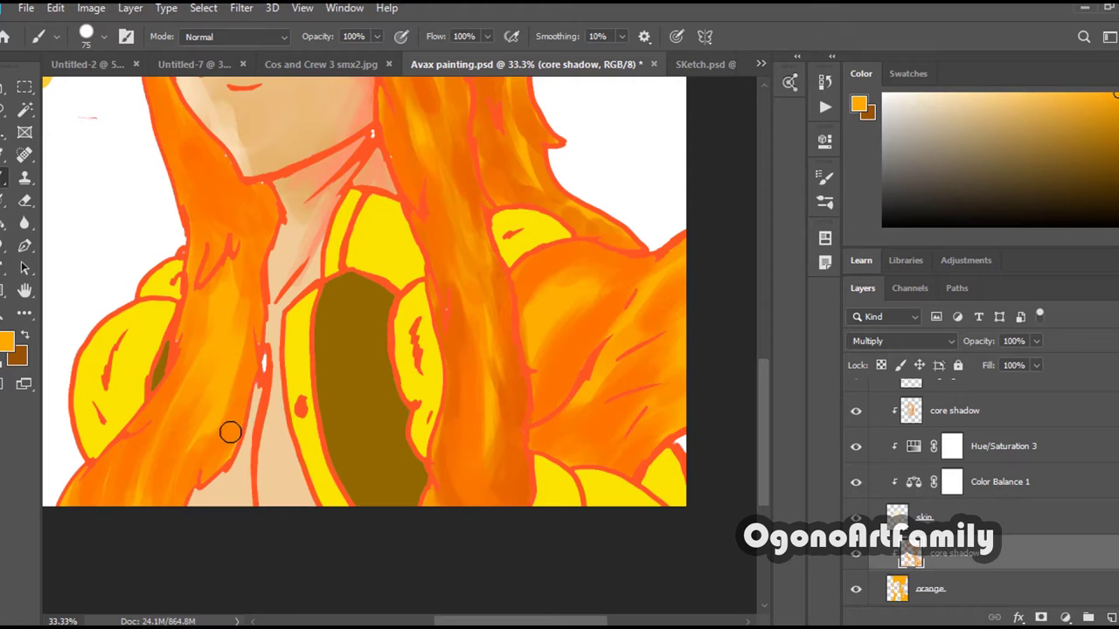
# Fill the hair on top of the head with sweeping strokes of a sampled deeper orange.
pyautogui.scroll(5, 667, 279)
pyautogui.scroll(3, 277, 259)
pyautogui.keyDown('alt'); pyautogui.click(277, 259); pyautogui.keyUp('alt')
pyautogui.moveTo(277, 258)
pyautogui.mouseDown()
pyautogui.moveTo(592, 233)
pyautogui.moveTo(484, 340)
pyautogui.moveTo(554, 289)
pyautogui.moveTo(353, 207)
pyautogui.moveTo(302, 284)
pyautogui.mouseUp()
pyautogui.click(104, 36)
pyautogui.click(179, 240)
pyautogui.click(301, 261)
pyautogui.rightClick(390, 262)
pyautogui.click(522, 494)
pyautogui.moveTo(572, 328)
pyautogui.mouseDown()
pyautogui.moveTo(434, 452)
pyautogui.moveTo(215, 450)
pyautogui.mouseUp()
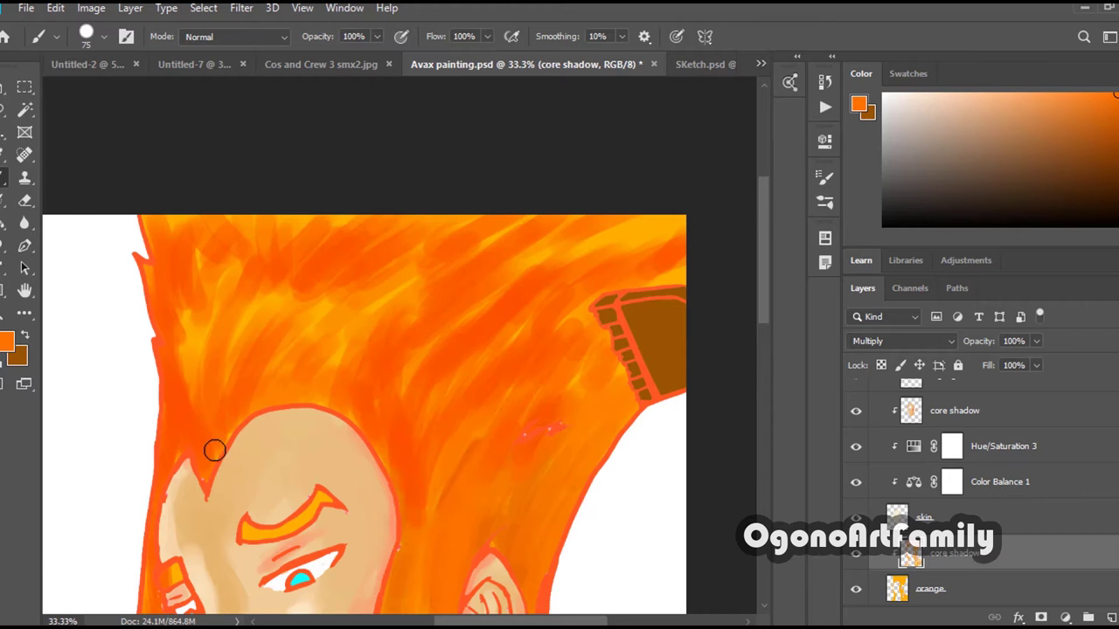
# Add a new layer above the fur's core shadow layer and clip it to the orange layer.
pyautogui.scroll(-3, 425, 445)
pyautogui.scroll(-4, 415, 400)
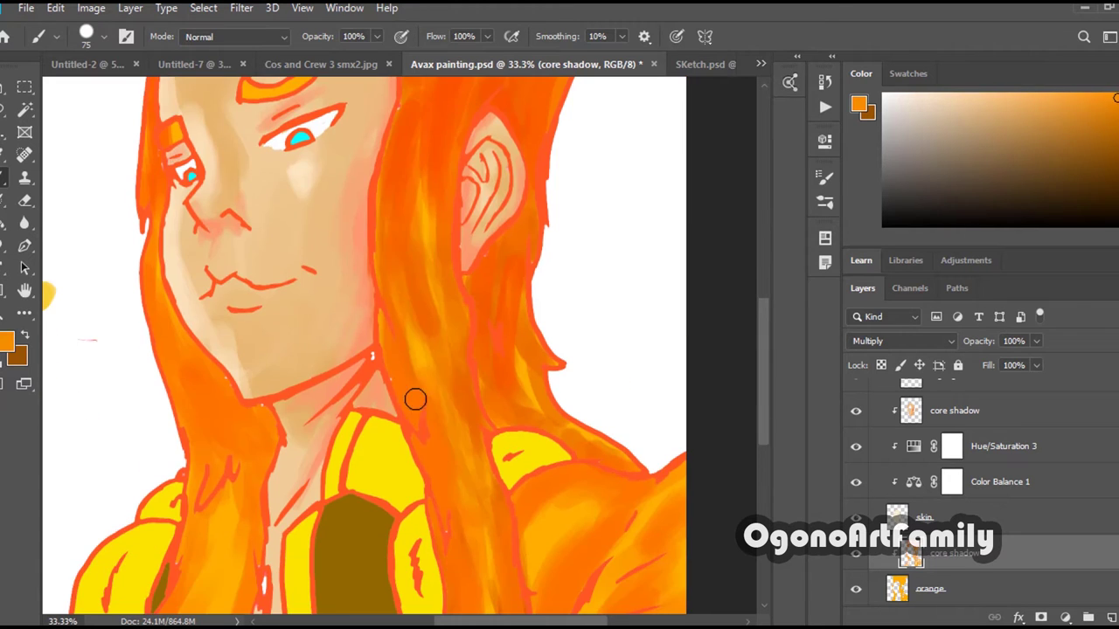
pyautogui.scroll(-2, 274, 358)
pyautogui.moveTo(763, 369); pyautogui.dragTo(745, 410)
pyautogui.click(1110, 618)
pyautogui.rightClick(957, 553)
pyautogui.click(839, 489)
pyautogui.moveTo(530, 621); pyautogui.dragTo(489, 621)
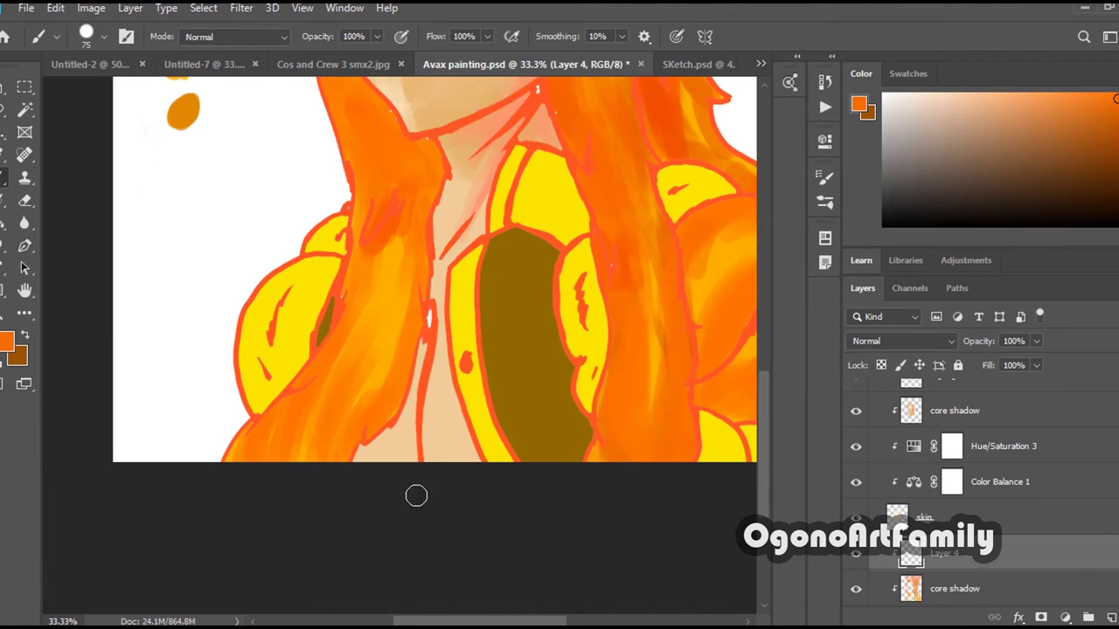
# Switch to the Smudge tool with 100% strength and a 92 px brush.
pyautogui.click(7, 342)
pyautogui.press('Escape')
pyautogui.rightClick(26, 226)
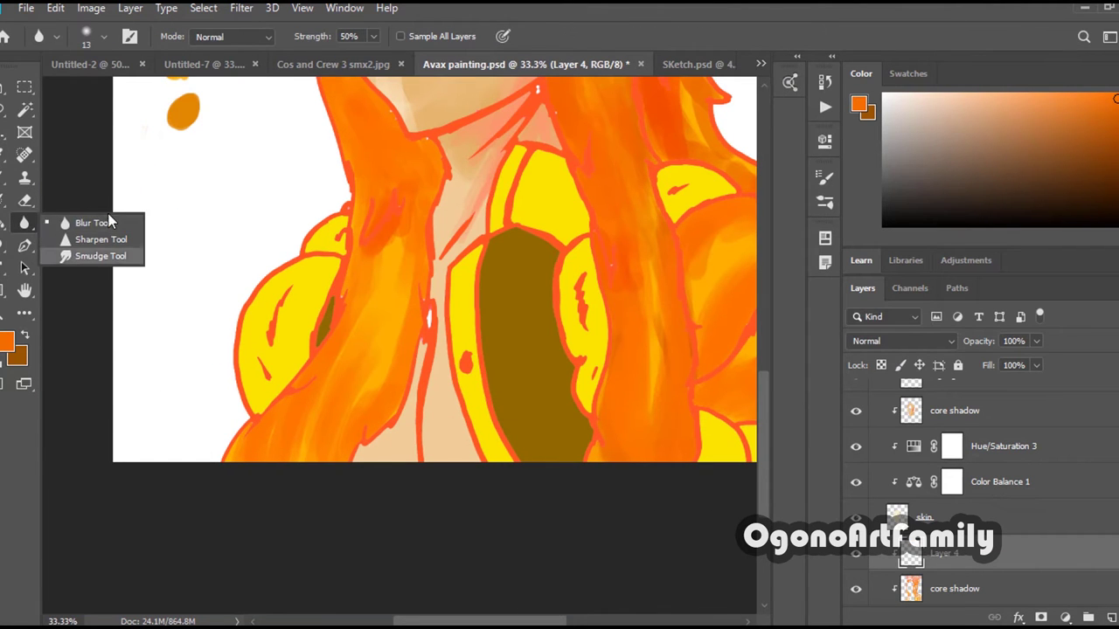
pyautogui.click(101, 255)
pyautogui.click(353, 36)
pyautogui.click(387, 227)
pyautogui.click(104, 38)
pyautogui.moveTo(82, 92); pyautogui.dragTo(126, 93)
pyautogui.click(377, 268)
pyautogui.click(105, 38)
pyautogui.click(105, 40)
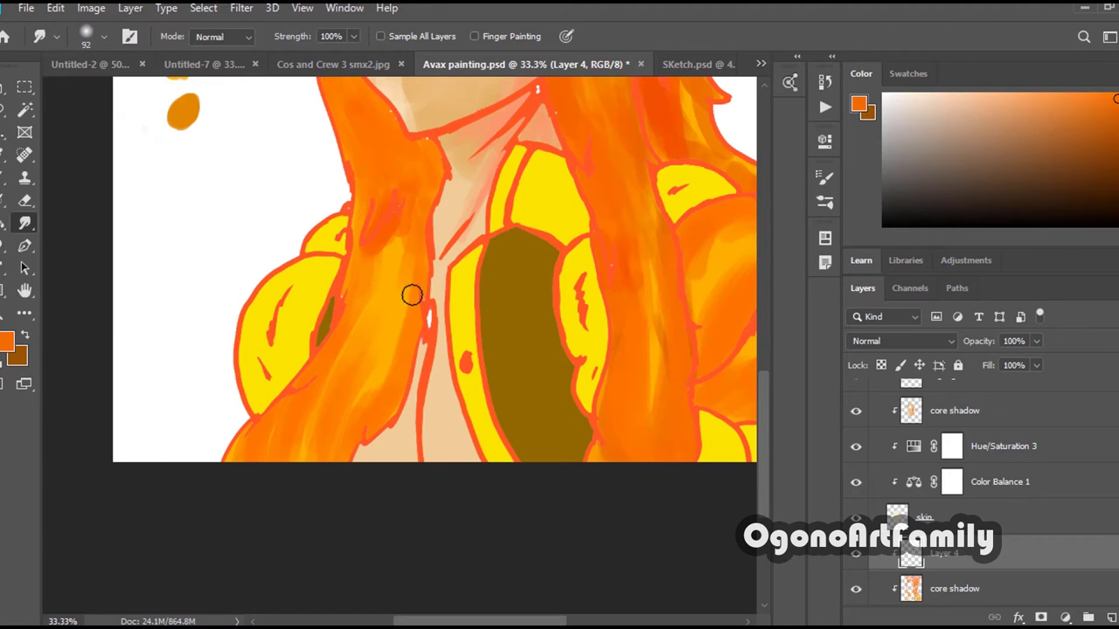
# Pick a light peach foreground colour and toggle the new layer's visibility off and on.
pyautogui.press('x')
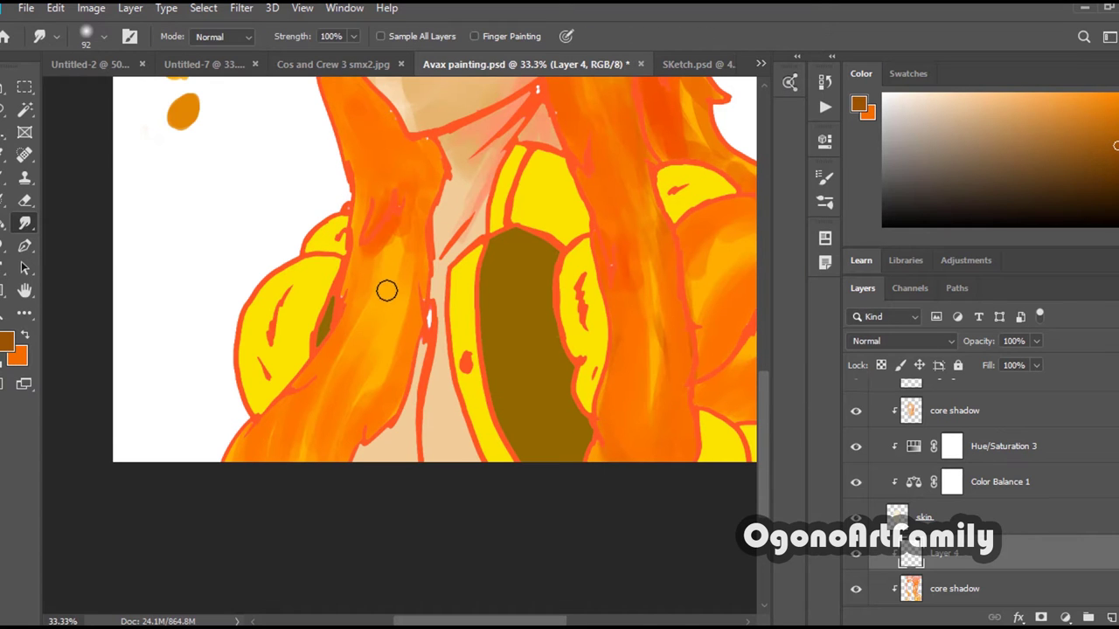
pyautogui.click(24, 335)
pyautogui.click(7, 342)
pyautogui.click(452, 116)
pyautogui.click(736, 110)
pyautogui.click(855, 562)
pyautogui.click(856, 561)
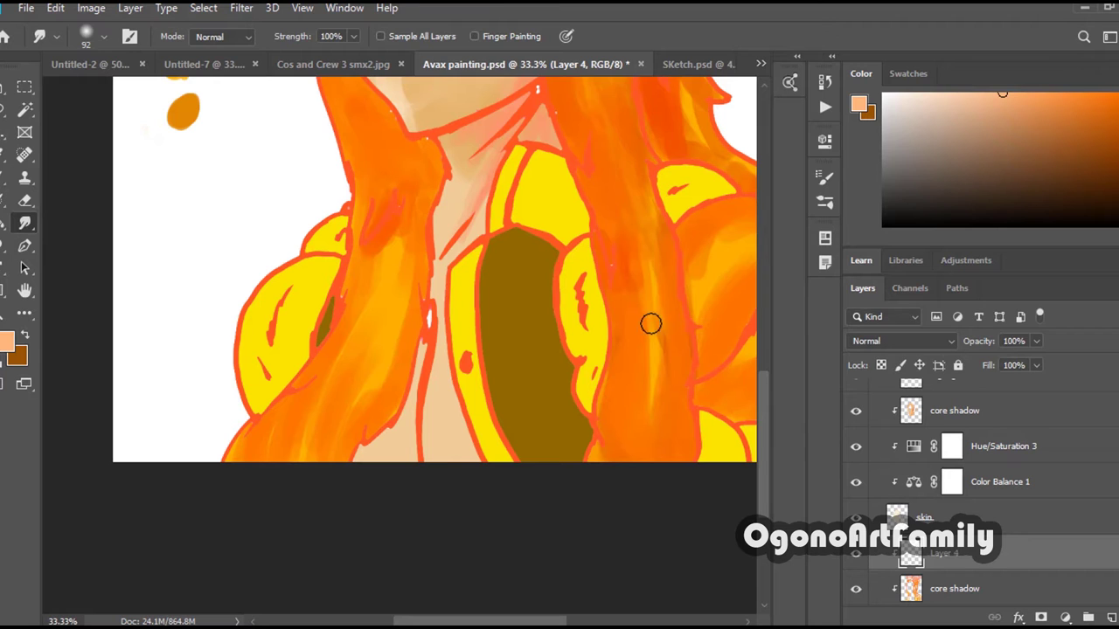
# Try a light peach highlight stroke on the left-hand lock with the Brush tool.
pyautogui.click(4, 179)
pyautogui.moveTo(407, 222); pyautogui.dragTo(392, 279)
pyautogui.hotkey('ctrl', 'z')
pyautogui.click(91, 36)
pyautogui.click(142, 274)
pyautogui.click(376, 252)
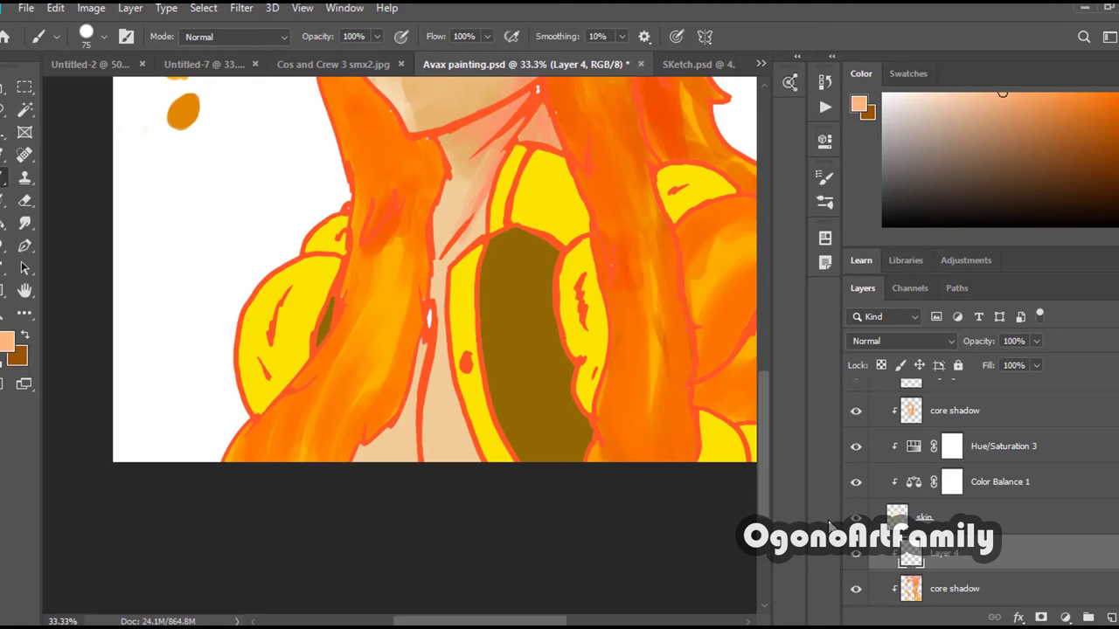
# Set the foreground colour to white.
pyautogui.click(7, 342)
pyautogui.click(340, 117)
pyautogui.click(736, 109)
# Try two white highlight strokes on the lower part of the left-hand lock.
pyautogui.moveTo(332, 380); pyautogui.dragTo(313, 413)
pyautogui.moveTo(356, 346); pyautogui.dragTo(327, 410)
pyautogui.hotkey('ctrl', 'z')
pyautogui.hotkey('ctrl', 'z')
# Paint a white highlight along the middle of the left-hand lock and undo the extra stroke above it.
pyautogui.click(91, 36)
pyautogui.moveTo(192, 254); pyautogui.dragTo(193, 261)
pyautogui.moveTo(329, 399); pyautogui.dragTo(379, 278)
pyautogui.moveTo(337, 378); pyautogui.dragTo(374, 306)
pyautogui.moveTo(397, 256); pyautogui.dragTo(403, 224)
pyautogui.click(55, 8)
pyautogui.click(70, 25)
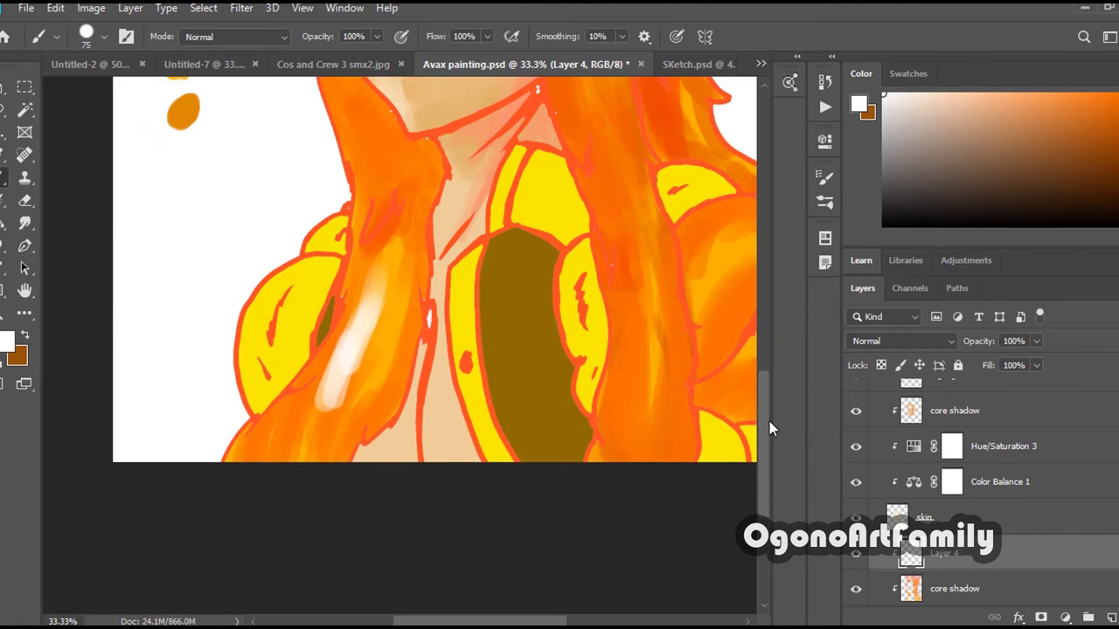
# Try white highlight strokes down the right-hand lock and another on the left-hand lock.
pyautogui.moveTo(763, 411); pyautogui.dragTo(763, 391)
pyautogui.moveTo(651, 327); pyautogui.dragTo(654, 456)
pyautogui.moveTo(645, 392); pyautogui.dragTo(654, 472)
pyautogui.moveTo(620, 288); pyautogui.dragTo(654, 359)
pyautogui.moveTo(377, 422)
pyautogui.mouseDown()
pyautogui.moveTo(398, 378)
pyautogui.moveTo(380, 306)
pyautogui.mouseUp()
pyautogui.moveTo(760, 375); pyautogui.dragTo(755, 349)
# Undo the white highlight strokes on both locks.
pyautogui.scroll(-1, 757, 354)
pyautogui.hotkey('ctrl', 'z')
pyautogui.hotkey('ctrl', 'z')
pyautogui.hotkey('ctrl', 'z')
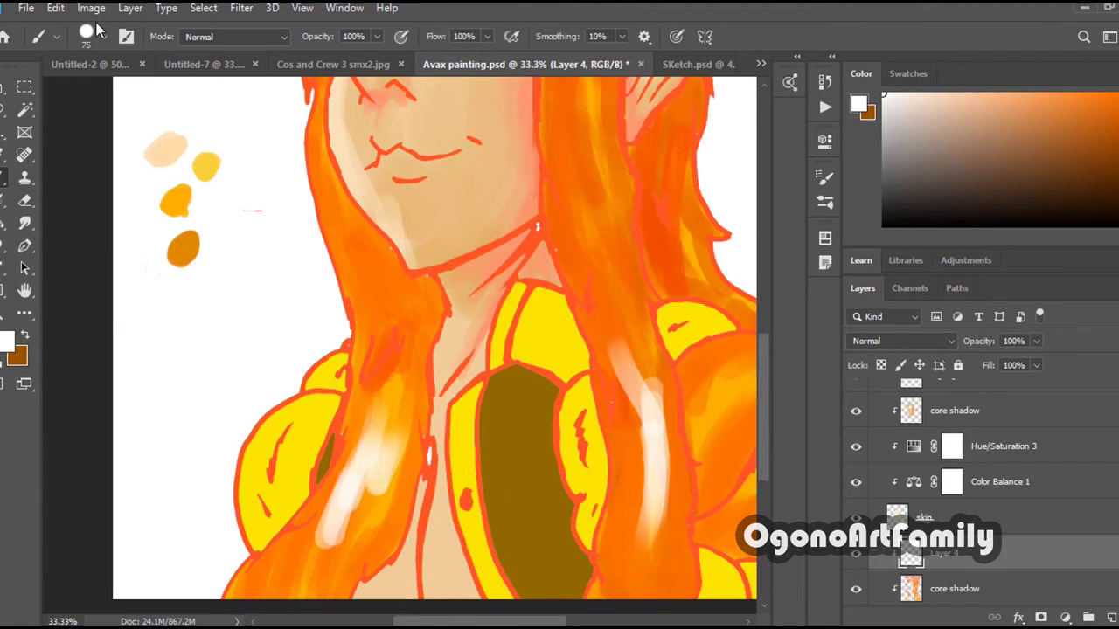
pyautogui.press('e')
pyautogui.hotkey('ctrl', 'z')
pyautogui.hotkey('ctrl', 'z')
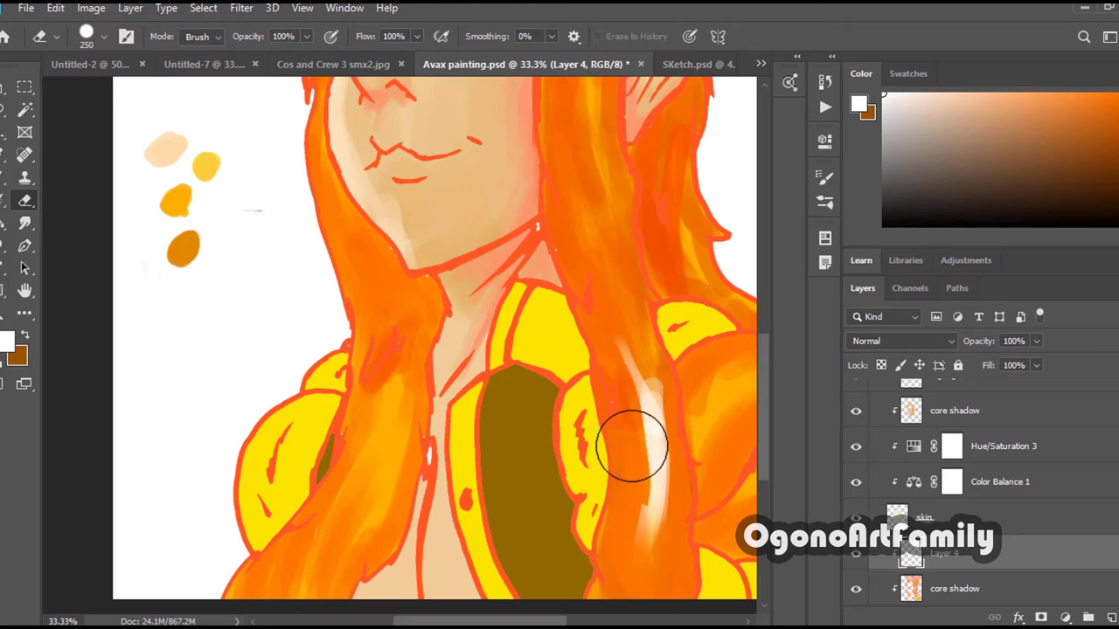
# Set the foreground colour to light orange #ffaa31 and Layer 4's blend mode to Screen.
pyautogui.click(6, 341)
pyautogui.write('f5a81f')
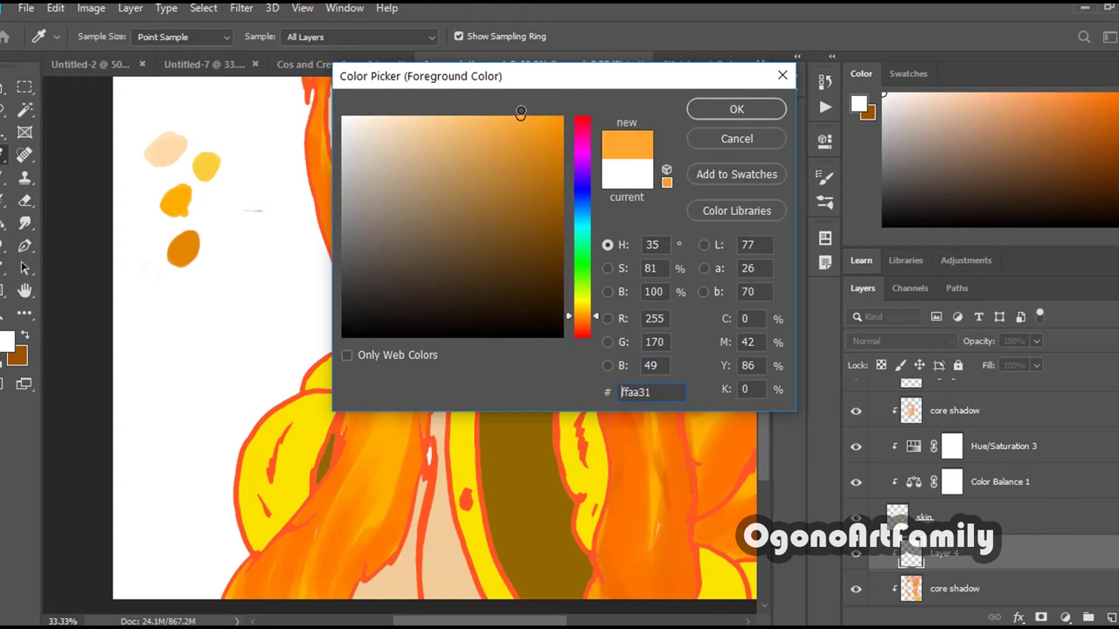
pyautogui.press('Return')
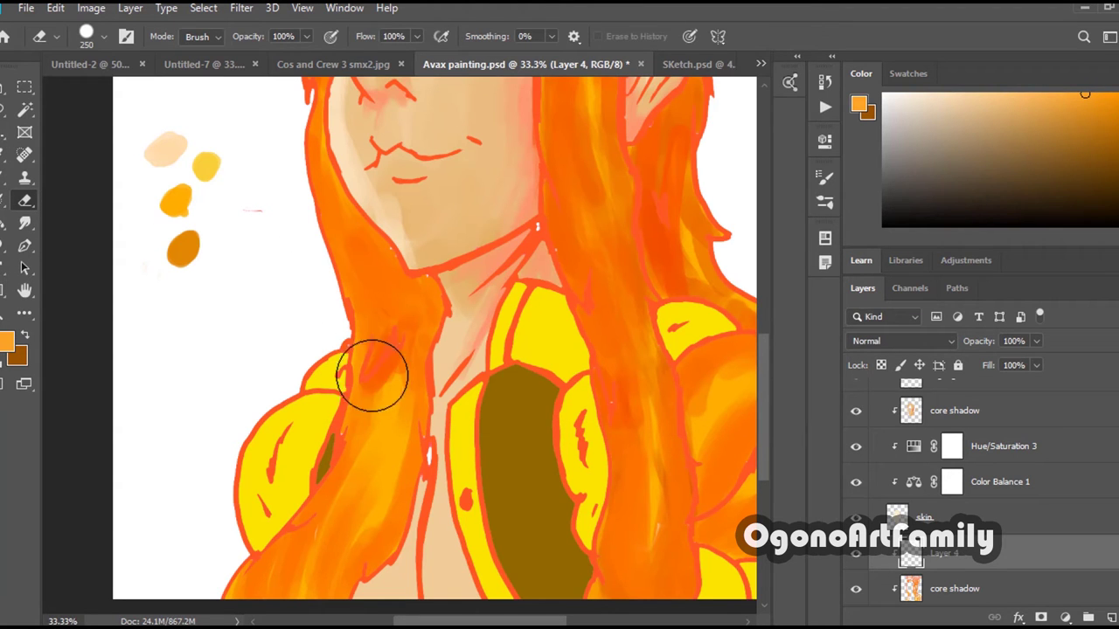
pyautogui.press('b')
pyautogui.click(900, 340)
pyautogui.click(865, 340)
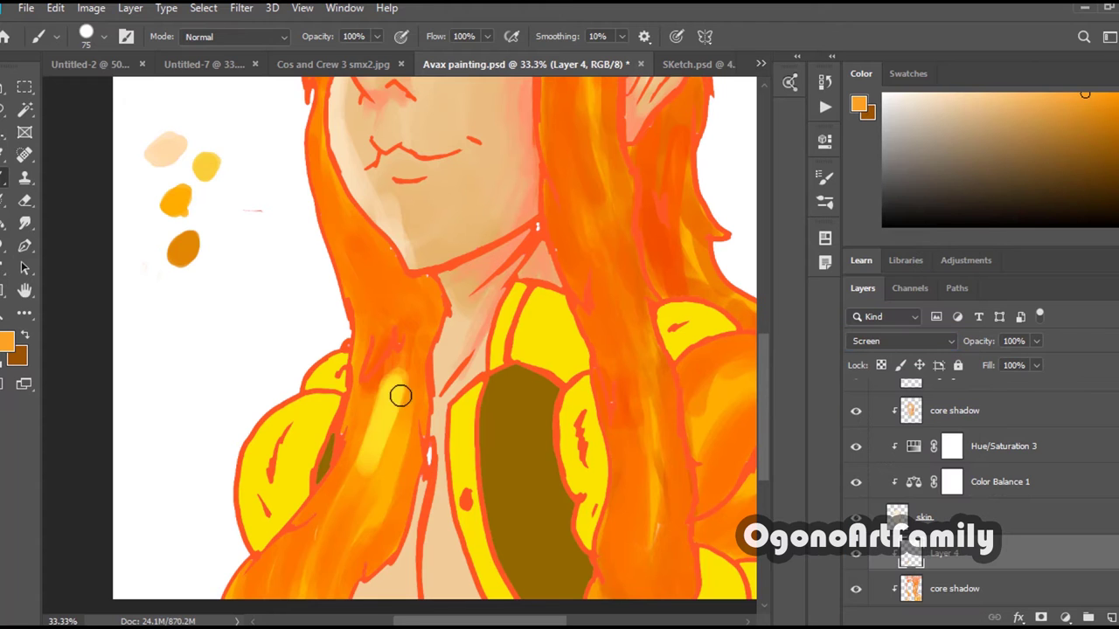
# Brush light orange highlights down the left-hand lock and lower Layer 4's opacity to 58%.
pyautogui.moveTo(400, 394); pyautogui.dragTo(369, 510)
pyautogui.click(1036, 341)
pyautogui.moveTo(1037, 360); pyautogui.dragTo(1003, 361)
pyautogui.moveTo(358, 480); pyautogui.dragTo(308, 547)
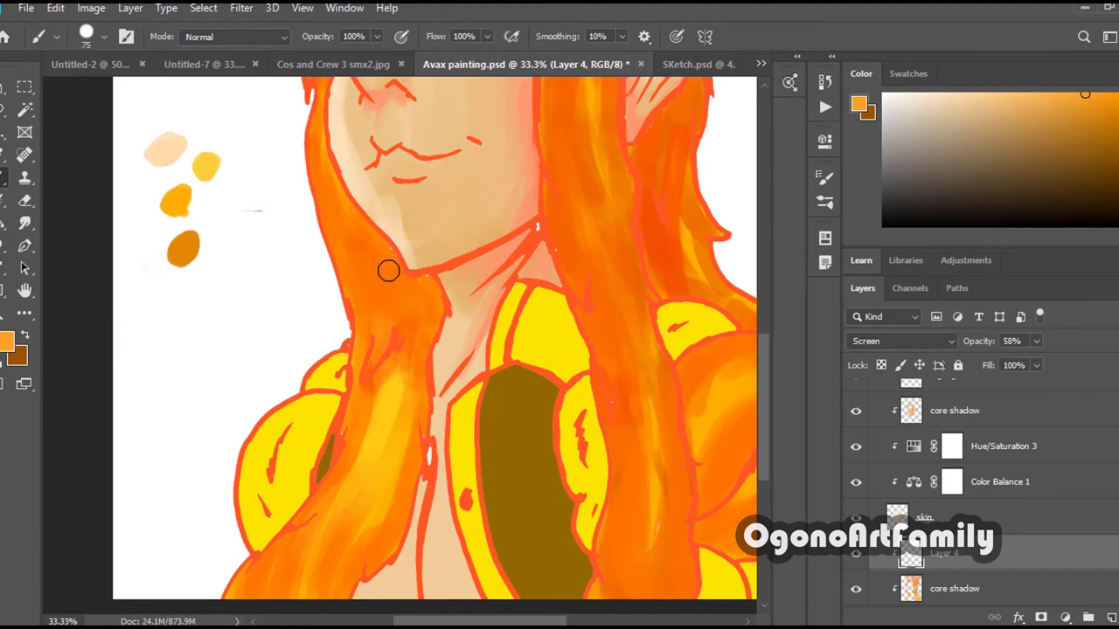
pyautogui.moveTo(387, 267); pyautogui.dragTo(373, 335)
# Paint orange highlights along the strand beside the left temple, the long right-hand lock and the hair behind the ear.
pyautogui.moveTo(763, 347); pyautogui.dragTo(763, 298)
pyautogui.moveTo(317, 194); pyautogui.dragTo(318, 282)
pyautogui.moveTo(585, 191); pyautogui.dragTo(612, 385)
pyautogui.moveTo(763, 367); pyautogui.dragTo(763, 436)
pyautogui.moveTo(651, 337); pyautogui.dragTo(658, 411)
pyautogui.moveTo(662, 367); pyautogui.dragTo(588, 179)
pyautogui.moveTo(585, 131); pyautogui.dragTo(615, 216)
pyautogui.moveTo(649, 480); pyautogui.dragTo(641, 410)
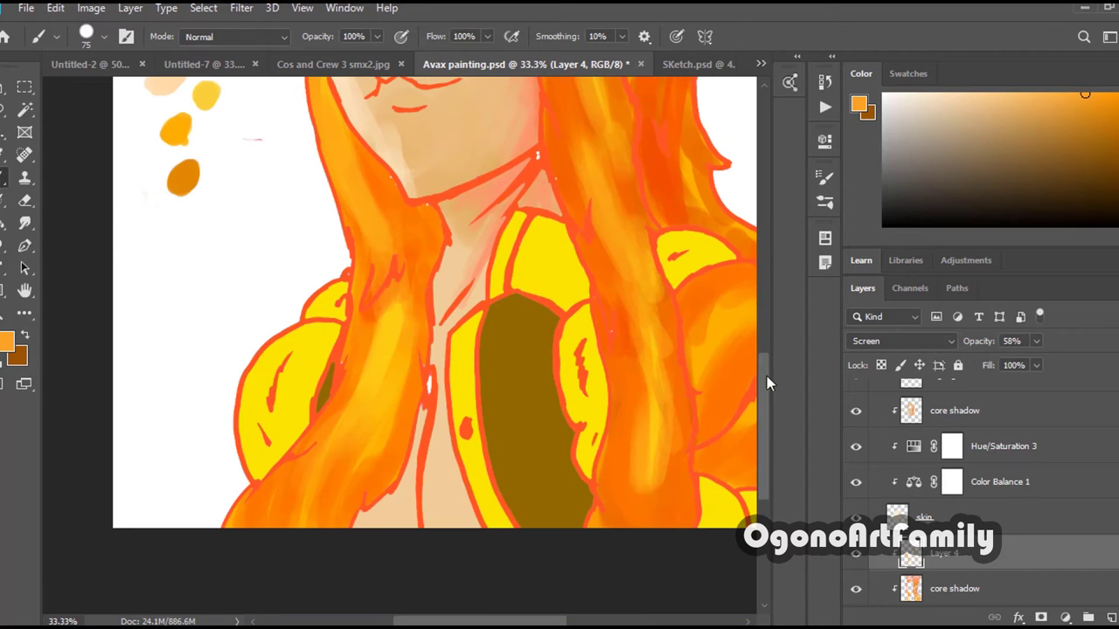
pyautogui.moveTo(765, 383); pyautogui.dragTo(765, 342)
pyautogui.moveTo(679, 292); pyautogui.dragTo(681, 194)
pyautogui.moveTo(691, 136); pyautogui.dragTo(682, 194)
# Paint sweeping orange highlights through the hair above the forehead and down the strand at the left edge of the face.
pyautogui.moveTo(763, 385); pyautogui.dragTo(763, 274)
pyautogui.moveTo(387, 281); pyautogui.dragTo(509, 187)
pyautogui.moveTo(587, 273); pyautogui.dragTo(701, 173)
pyautogui.moveTo(445, 164); pyautogui.dragTo(510, 131)
pyautogui.moveTo(346, 166)
pyautogui.mouseDown()
pyautogui.moveTo(348, 135)
pyautogui.moveTo(339, 358)
pyautogui.mouseUp()
pyautogui.moveTo(335, 301); pyautogui.dragTo(316, 460)
pyautogui.moveTo(763, 284); pyautogui.dragTo(763, 271)
pyautogui.moveTo(486, 234); pyautogui.dragTo(601, 164)
pyautogui.moveTo(424, 212); pyautogui.dragTo(515, 183)
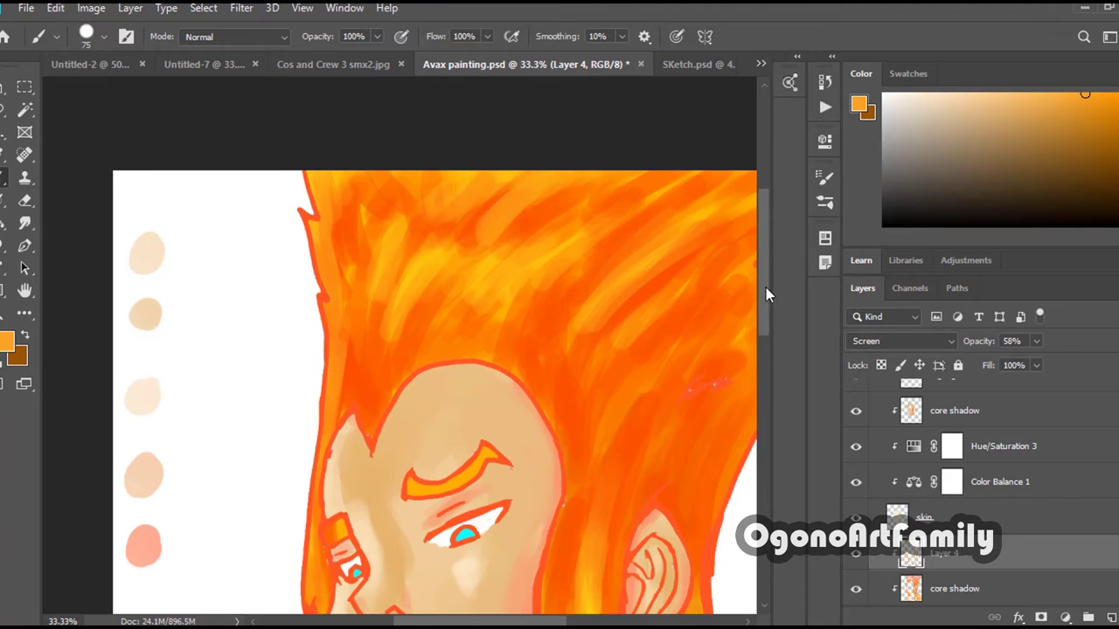
# Compare the painting with Layer 4 and the skin layer hidden and shown.
pyautogui.moveTo(766, 295); pyautogui.dragTo(766, 359)
pyautogui.scroll(-7, 646, 320)
pyautogui.scroll(2, 415, 408)
pyautogui.scroll(-1, 489, 463)
pyautogui.scroll(4, 562, 519)
pyautogui.click(857, 555)
pyautogui.click(857, 555)
pyautogui.click(857, 518)
pyautogui.click(856, 518)
pyautogui.scroll(-2, 861, 507)
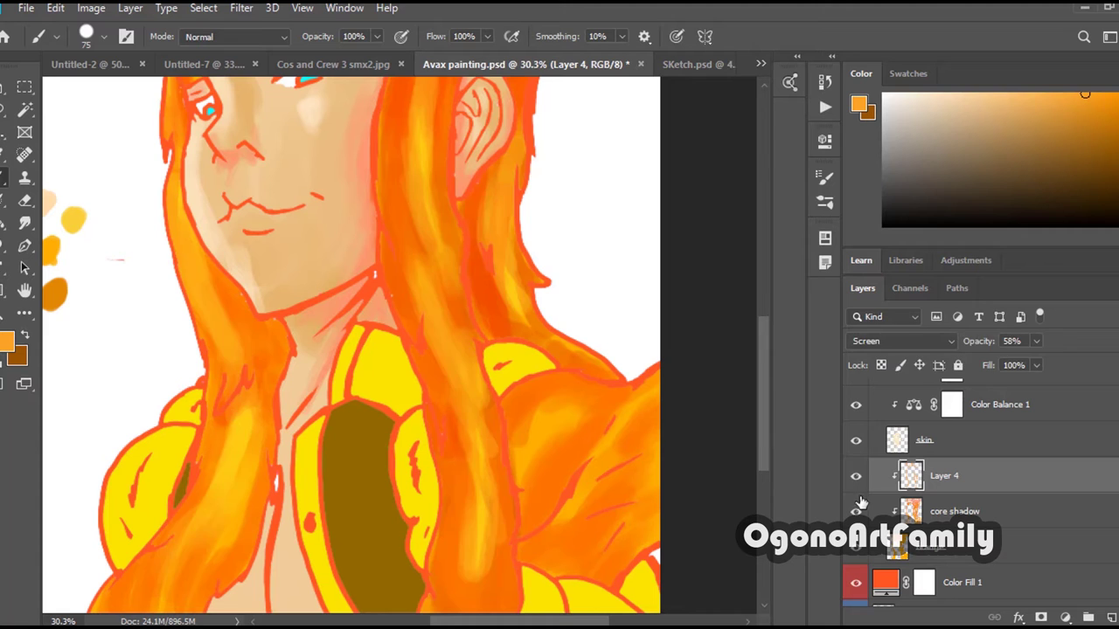
# Paint thin highlight strokes with a size 25 brush on the shoulder fur, plus one stroke in the upper hair.
pyautogui.moveTo(534, 423); pyautogui.dragTo(568, 394)
pyautogui.moveTo(591, 472); pyautogui.dragTo(651, 398)
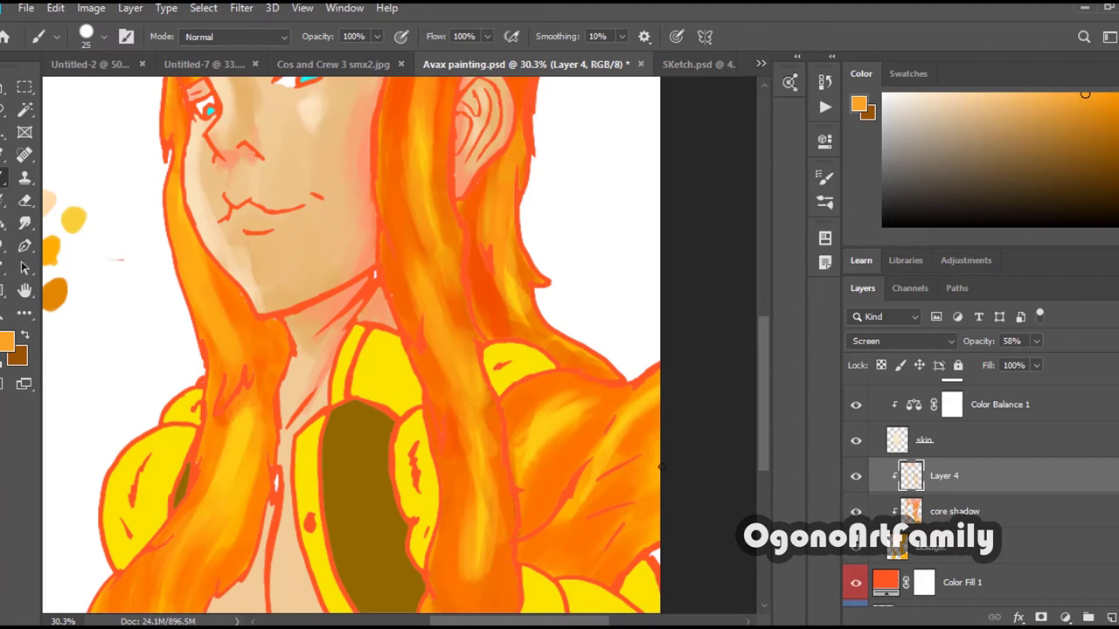
pyautogui.moveTo(641, 531); pyautogui.dragTo(658, 506)
pyautogui.moveTo(763, 411); pyautogui.dragTo(763, 449)
pyautogui.scroll(5, 483, 213)
pyautogui.scroll(5, 525, 250)
pyautogui.scroll(2, 270, 161)
pyautogui.moveTo(288, 259)
pyautogui.mouseDown()
pyautogui.moveTo(524, 242)
pyautogui.moveTo(404, 127)
pyautogui.mouseUp()
pyautogui.moveTo(762, 252); pyautogui.dragTo(752, 385)
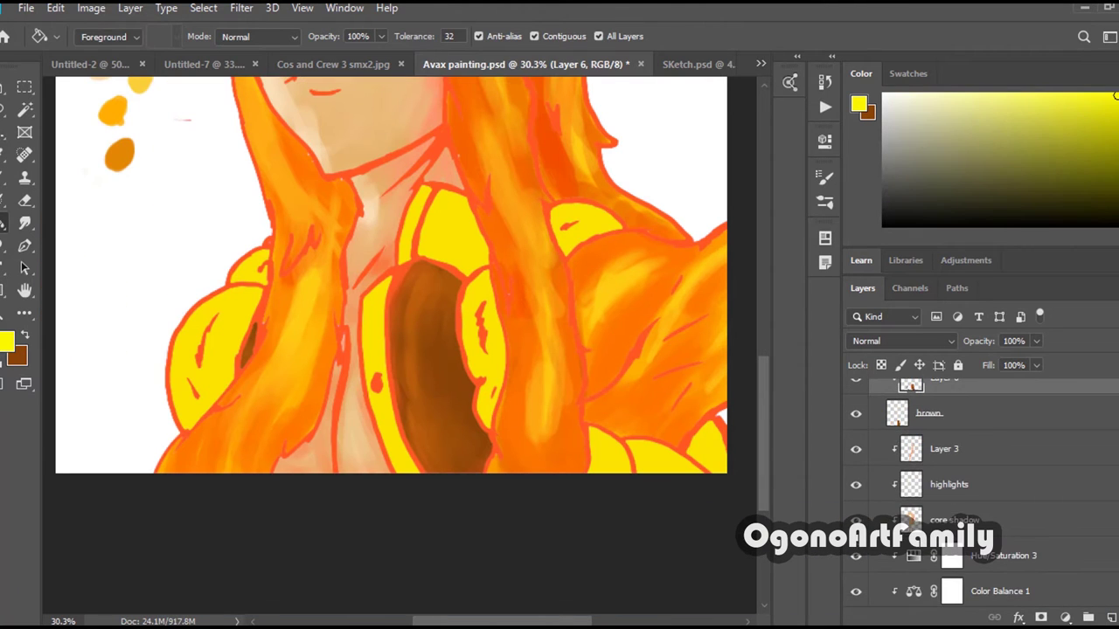
# Add a new layer above the jacket layer as its clipping mask and undo the stray fill on it.
pyautogui.scroll(6, 961, 490)
pyautogui.click(856, 459)
pyautogui.click(856, 459)
pyautogui.click(956, 462)
pyautogui.click(1111, 617)
pyautogui.rightClick(953, 460)
pyautogui.click(841, 338)
pyautogui.click(491, 362)
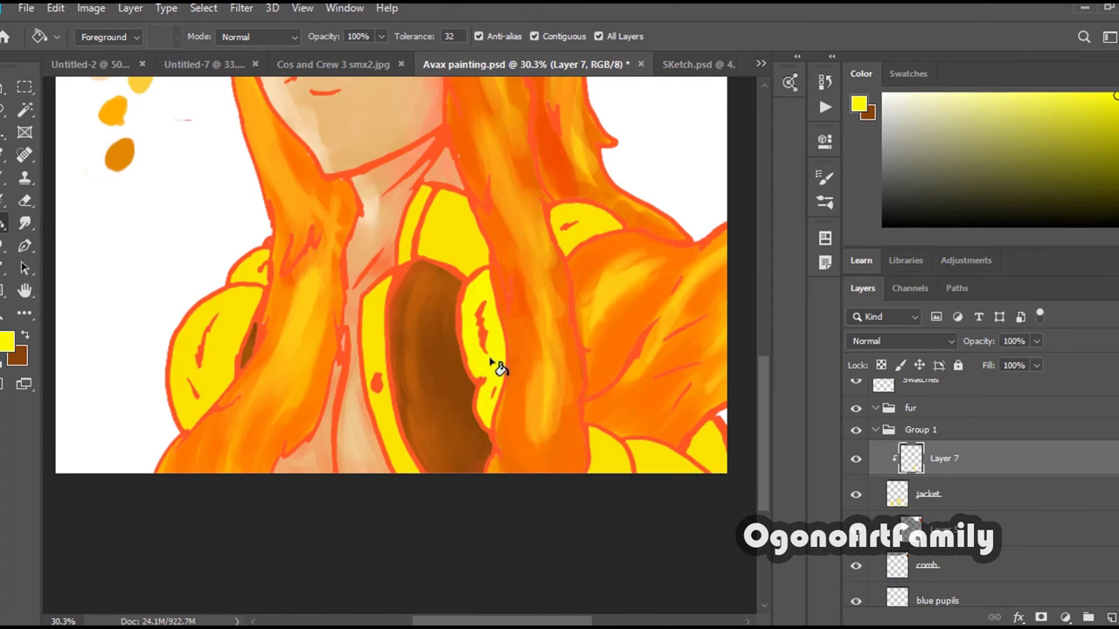
pyautogui.hotkey('ctrl', 'z')
# Set the foreground colour to the red-orange of the jacket outline.
pyautogui.click(6, 342)
pyautogui.click(490, 113)
pyautogui.click(736, 109)
pyautogui.keyDown('alt'); pyautogui.click(390, 356); pyautogui.keyUp('alt')
pyautogui.click(390, 355)
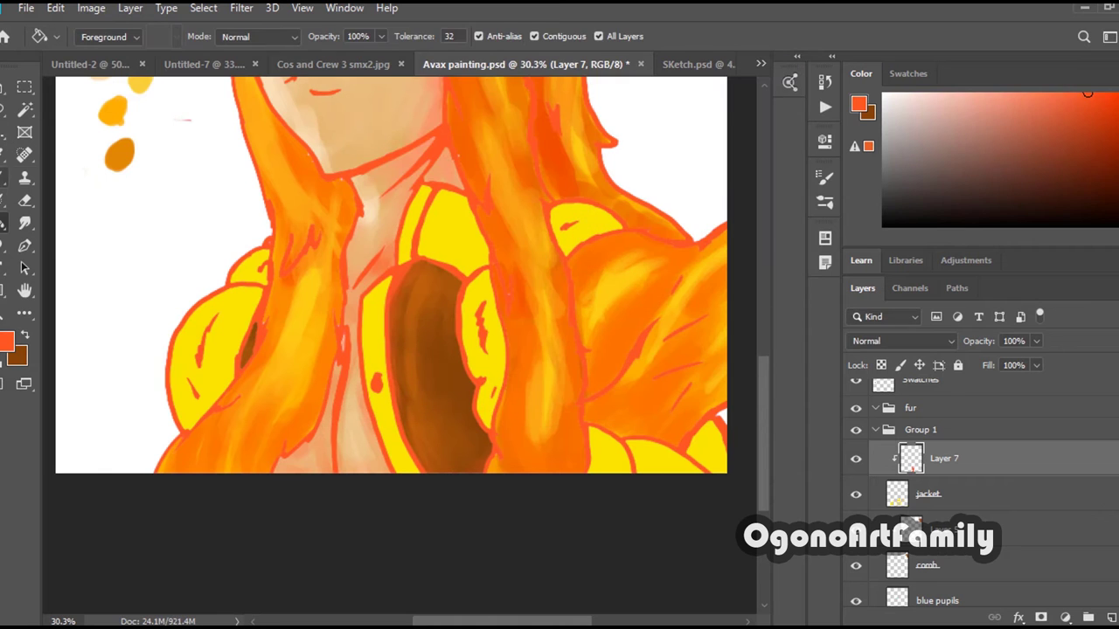
# Test a full-strength shadow stroke on the jacket, undo it and set the brush opacity to 35%.
pyautogui.press('b')
pyautogui.moveTo(491, 411); pyautogui.dragTo(512, 364)
pyautogui.click(55, 8)
pyautogui.click(103, 23)
pyautogui.click(377, 37)
pyautogui.moveTo(382, 59); pyautogui.dragTo(324, 58)
# Paint red-orange shadows on the jacket's puffed sections and blend them with sampled amber and orange tones.
pyautogui.moveTo(487, 402)
pyautogui.mouseDown()
pyautogui.moveTo(483, 414)
pyautogui.moveTo(505, 308)
pyautogui.mouseUp()
pyautogui.moveTo(472, 336); pyautogui.dragTo(491, 282)
pyautogui.moveTo(621, 480); pyautogui.dragTo(604, 438)
pyautogui.moveTo(634, 453); pyautogui.dragTo(709, 433)
pyautogui.moveTo(495, 356); pyautogui.dragTo(481, 380)
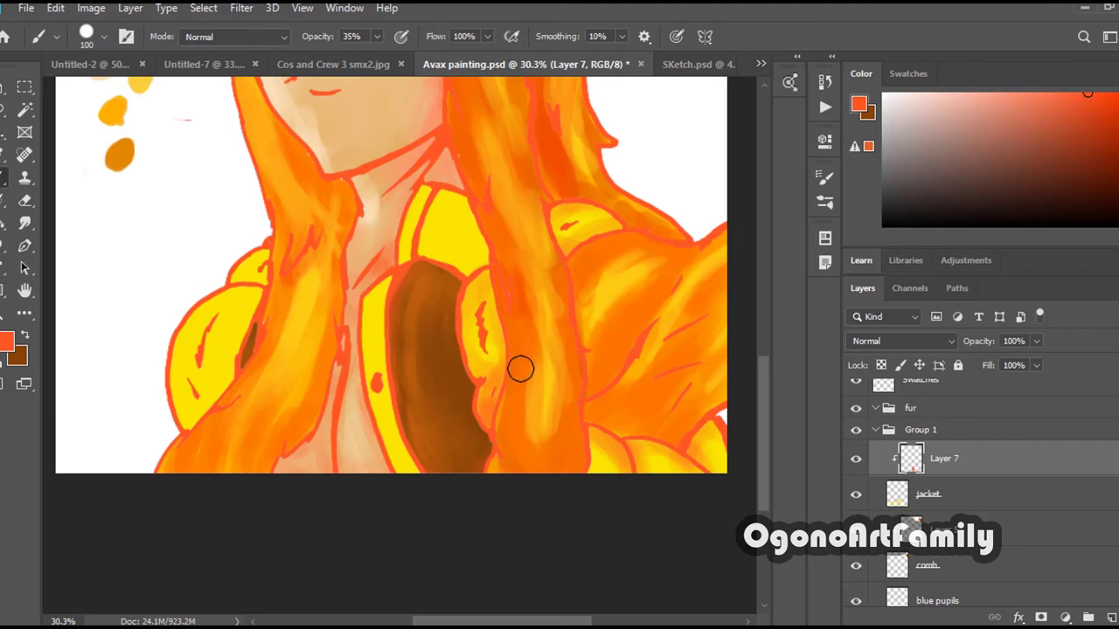
pyautogui.keyDown('alt'); pyautogui.click(195, 407); pyautogui.keyUp('alt')
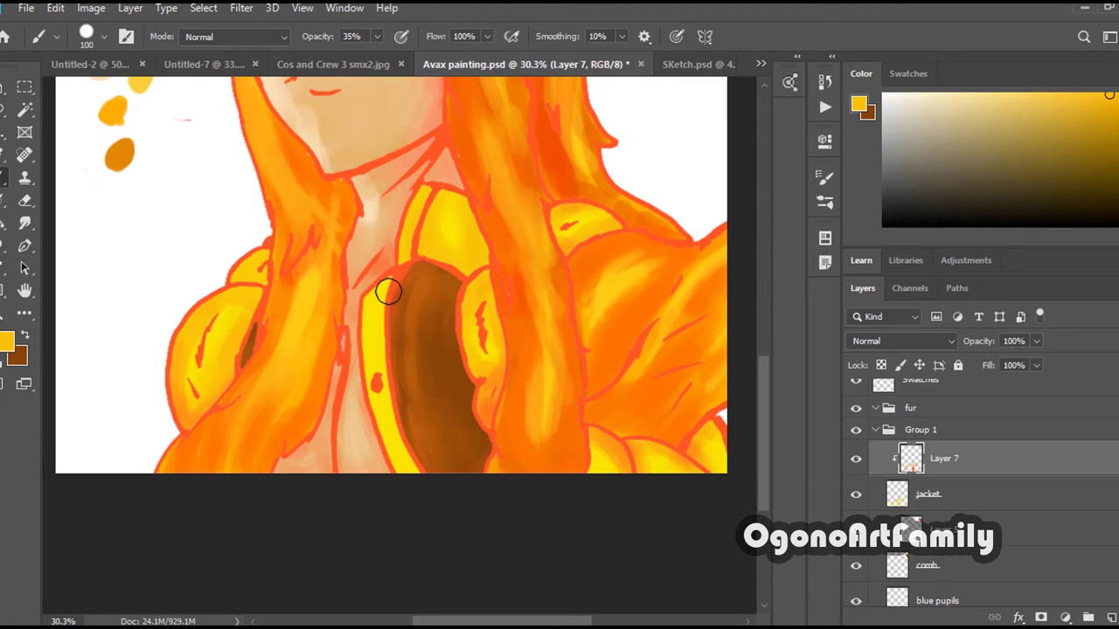
pyautogui.keyDown('alt'); pyautogui.click(502, 425); pyautogui.keyUp('alt')
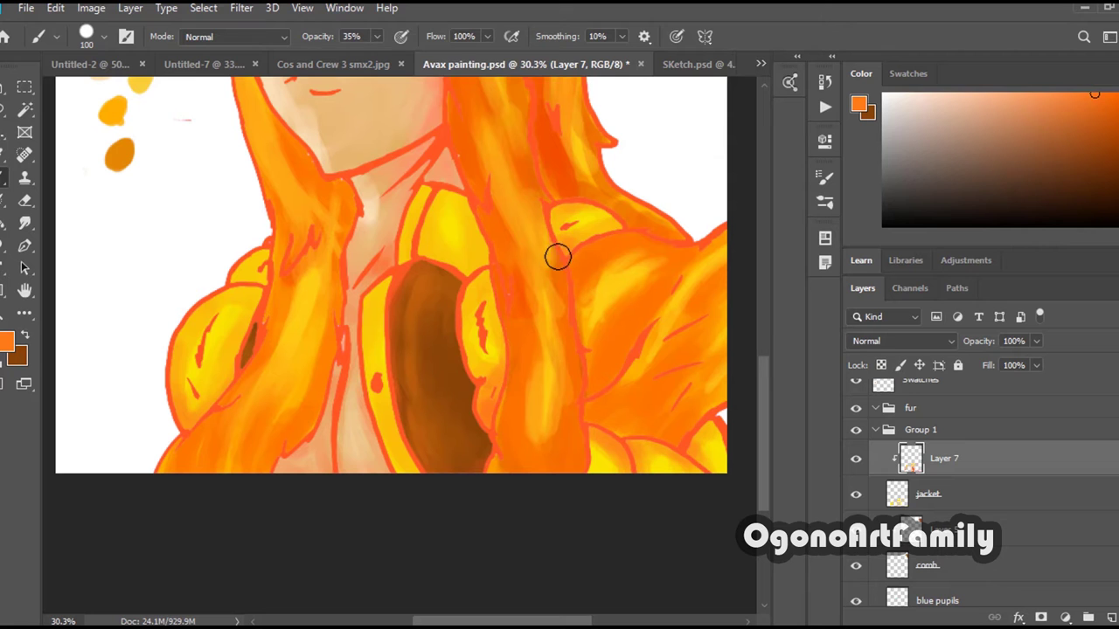
# Set the foreground colour to pale yellow and the brush size to 35.
pyautogui.keyDown('alt'); pyautogui.click(463, 225); pyautogui.keyUp('alt')
pyautogui.click(7, 341)
pyautogui.click(446, 109)
pyautogui.click(750, 97)
pyautogui.rightClick(533, 269)
pyautogui.doubleClick(595, 454)
# Check the jacket shading by toggling Layer 7, and add a new layer above it clipped to the jacket.
pyautogui.moveTo(765, 399); pyautogui.dragTo(765, 325)
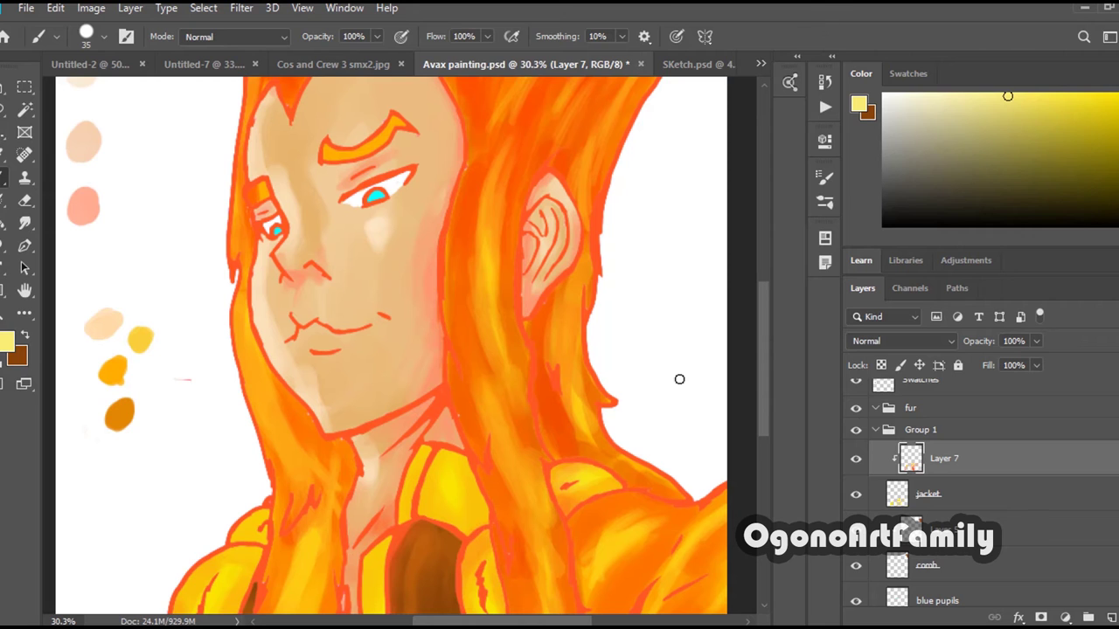
pyautogui.doubleClick(855, 459)
pyautogui.moveTo(765, 397); pyautogui.dragTo(764, 427)
pyautogui.click(1111, 618)
pyautogui.rightClick(984, 460)
pyautogui.click(861, 280)
# Name the new layer highlights and rename the shading layer shdows.
pyautogui.doubleClick(951, 458)
pyautogui.write('highlights')
pyautogui.doubleClick(958, 498)
pyautogui.write('shdows')
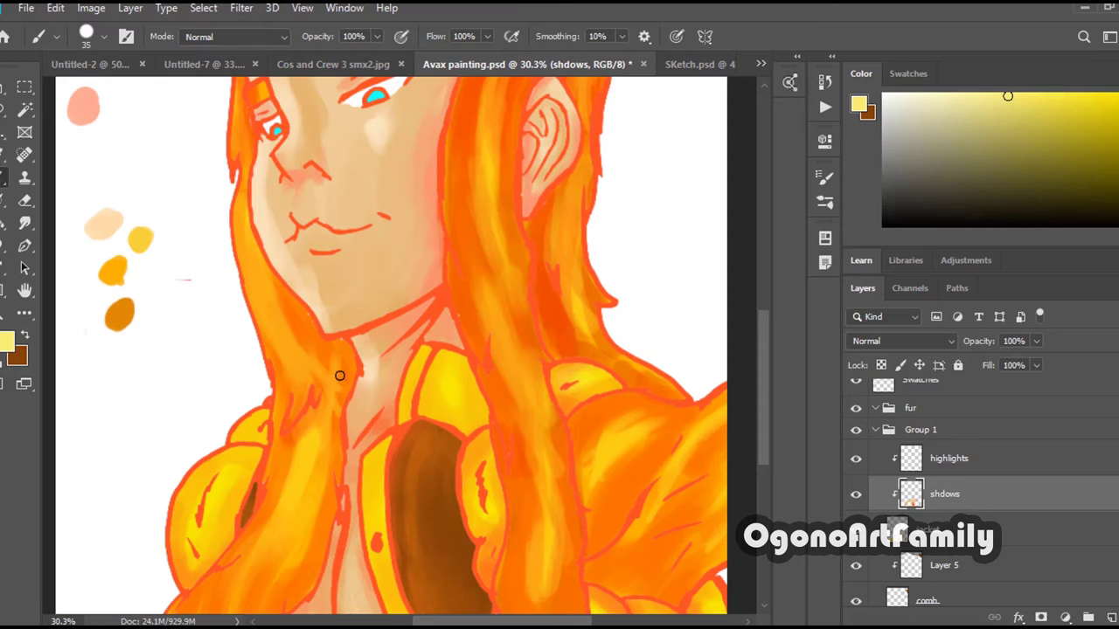
# Paint pale yellow highlights on the jacket's highlights layer and orange shading at the collar edge on the shdows layer.
pyautogui.click(949, 458)
pyautogui.scroll(-2, 494, 426)
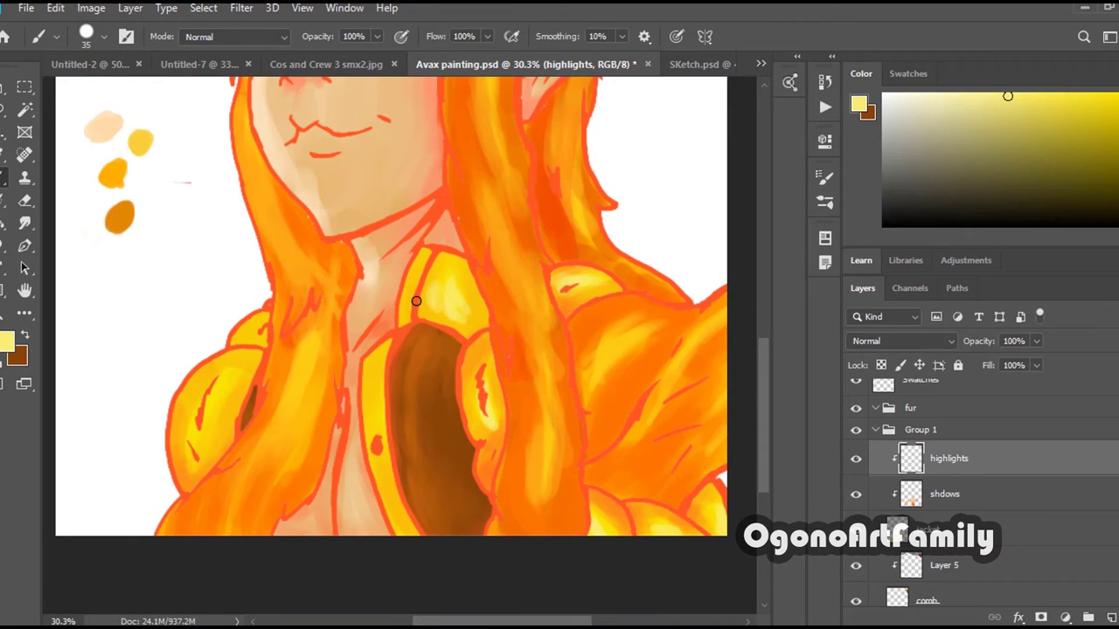
pyautogui.click(945, 494)
pyautogui.keyDown('alt'); pyautogui.click(479, 475); pyautogui.keyUp('alt')
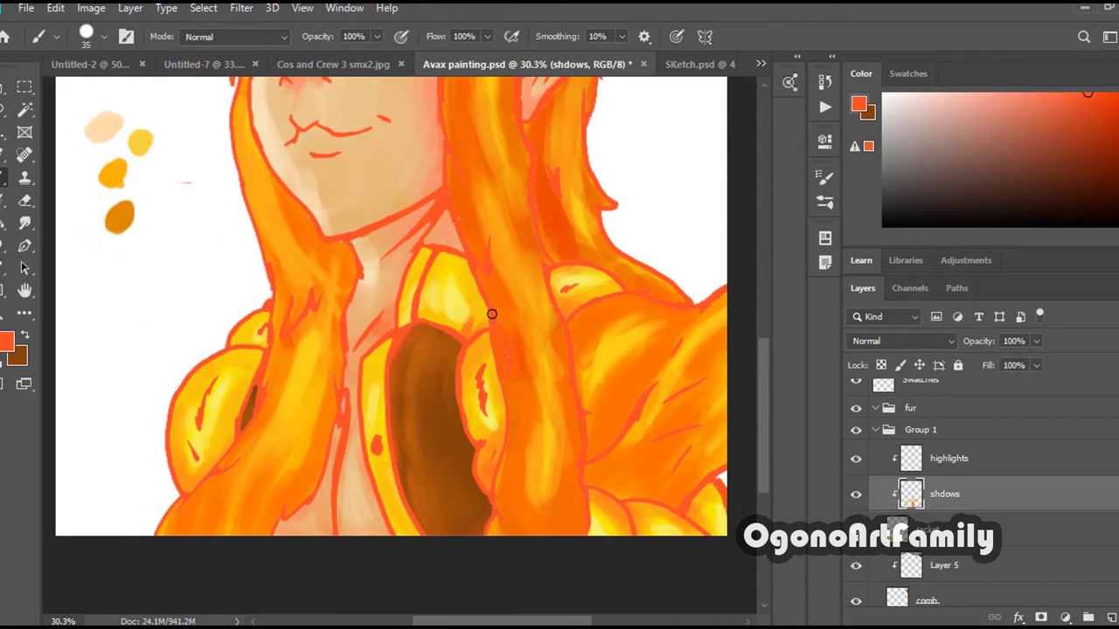
pyautogui.keyDown('alt'); pyautogui.click(492, 315); pyautogui.keyUp('alt')
pyautogui.moveTo(481, 292); pyautogui.dragTo(473, 323)
# Reduce the opacity of the jacket's highlights layer and reselect the shdows layer.
pyautogui.hotkey('alt', ']')
pyautogui.moveTo(1036, 341); pyautogui.dragTo(1002, 362)
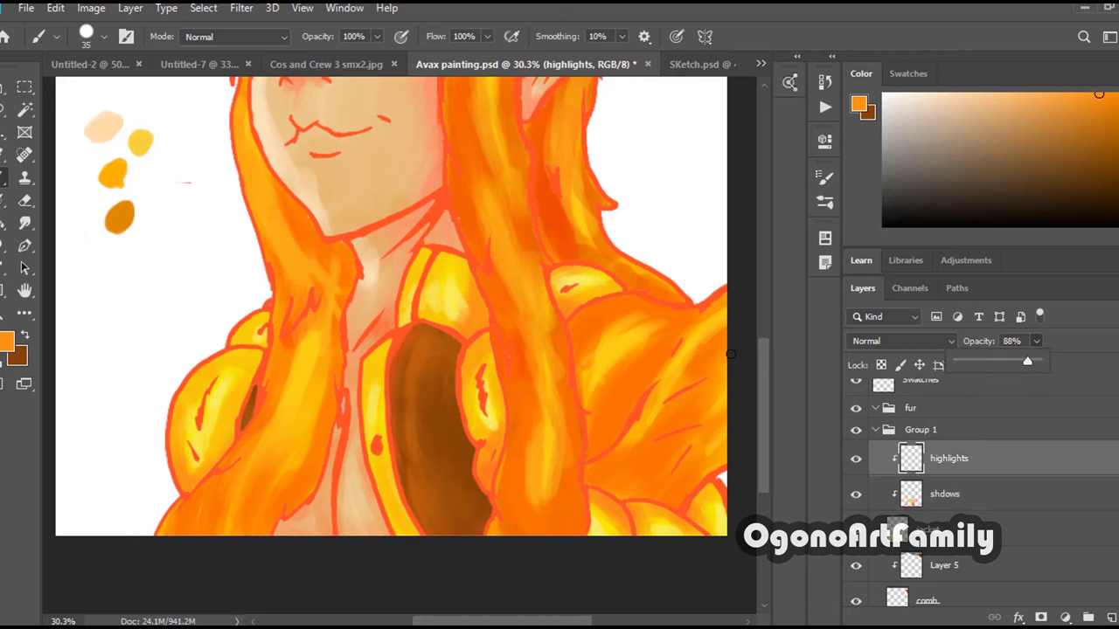
pyautogui.hotkey('alt', '[')
pyautogui.scroll(4, 735, 264)
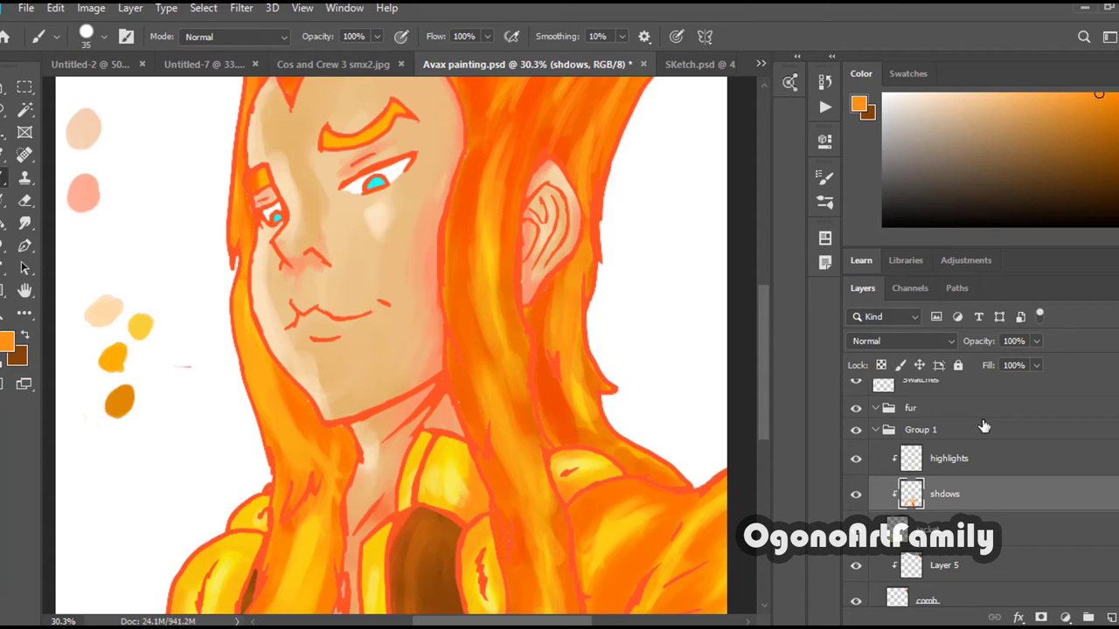
# Add a new layer inside the fur group above Group 1 and name it pink tones.
pyautogui.scroll(1, 979, 424)
pyautogui.click(979, 423)
pyautogui.click(1110, 617)
pyautogui.doubleClick(948, 455)
pyautogui.write('pink tones')
pyautogui.press('Return')
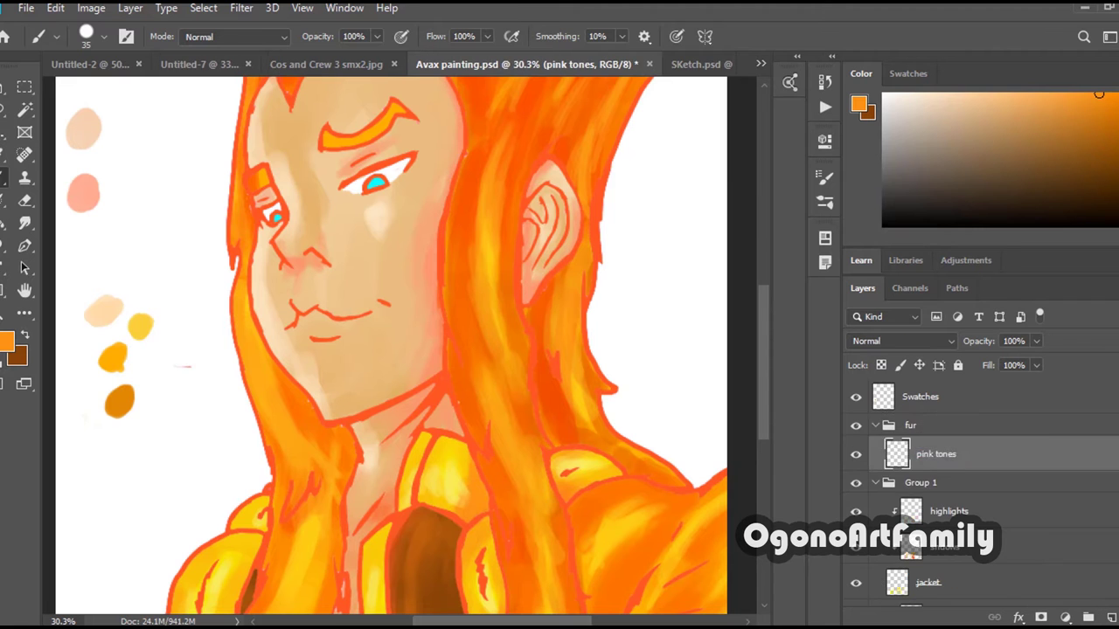
# Locate the skin layers in the stack and select the core shadow layer clipped above skin.
pyautogui.scroll(-8, 950, 457)
pyautogui.scroll(-2, 961, 490)
pyautogui.click(856, 489)
pyautogui.click(942, 454)
pyautogui.keyDown('alt'); pyautogui.click(310, 184); pyautogui.keyUp('alt')
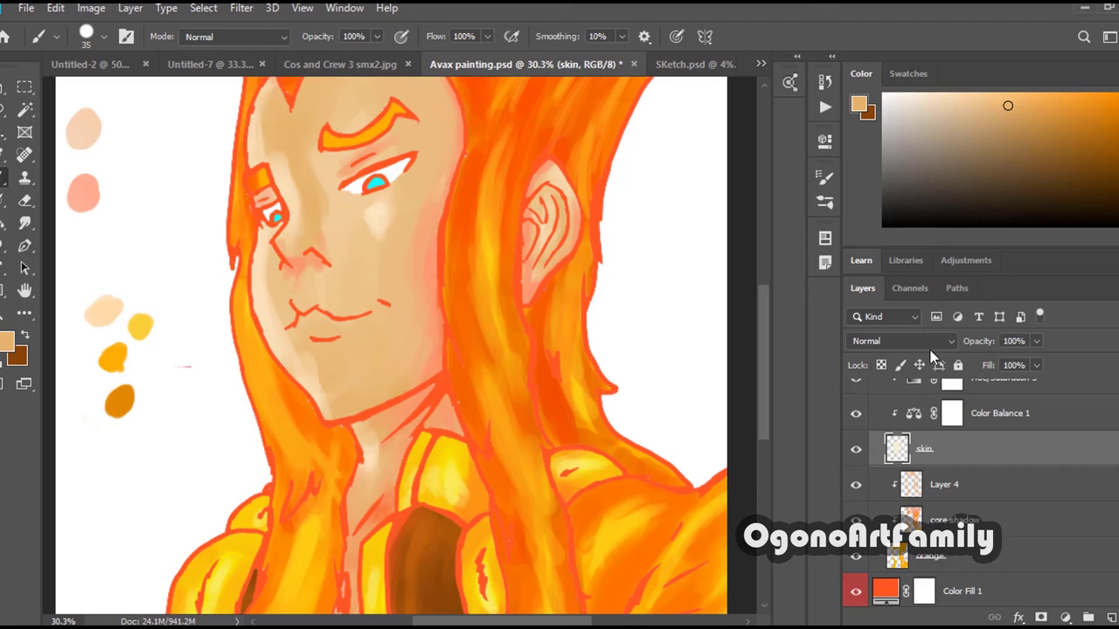
pyautogui.rightClick(953, 520)
pyautogui.click(844, 387)
pyautogui.scroll(4, 845, 428)
pyautogui.click(986, 483)
# Set the foreground colour to ochre #e49a33 for the Brush tool.
pyautogui.keyDown('alt'); pyautogui.click(375, 289); pyautogui.keyUp('alt')
pyautogui.click(7, 342)
pyautogui.click(514, 140)
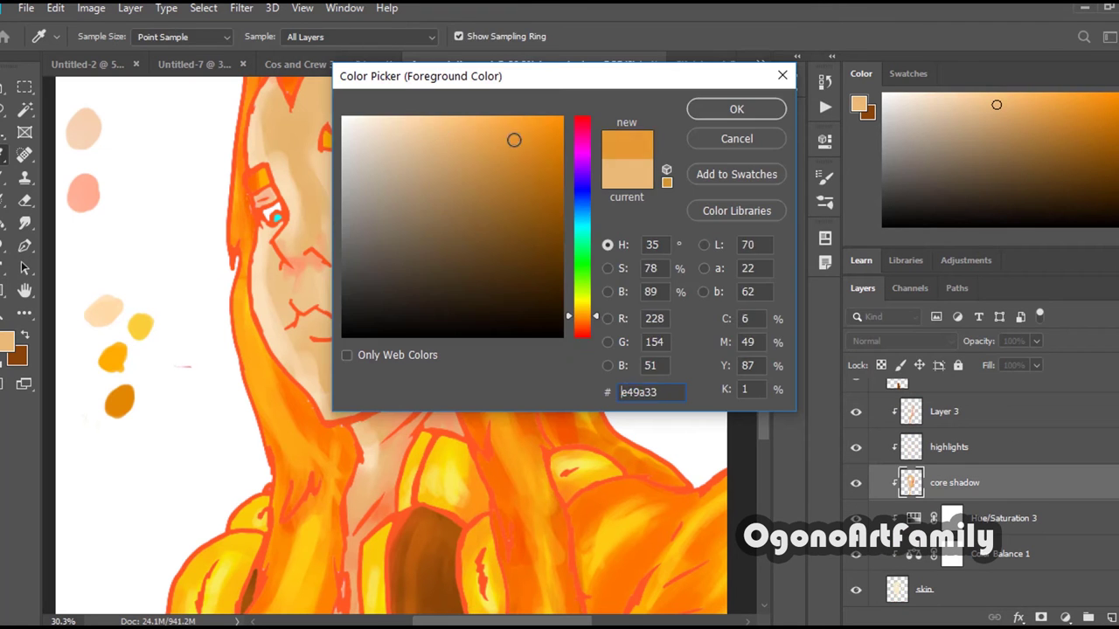
pyautogui.press('Return')
pyautogui.press('b')
# On Layer 3, choose a deeper tan-orange based on the neck colour and paint a shadow down the neck.
pyautogui.click(944, 411)
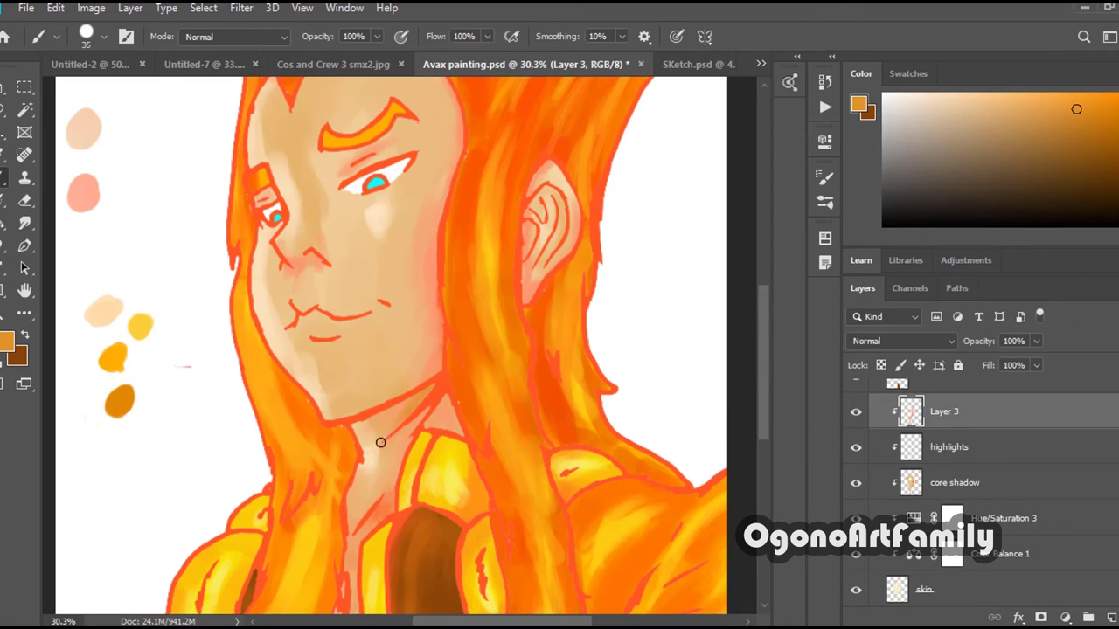
pyautogui.keyDown('alt'); pyautogui.click(402, 430); pyautogui.keyUp('alt')
pyautogui.click(7, 341)
pyautogui.click(512, 141)
pyautogui.press('Return')
pyautogui.moveTo(441, 385); pyautogui.dragTo(361, 512)
# Extend the neck shadow under the jaw and blend it with skin tones sampled around the neck.
pyautogui.keyDown('alt'); pyautogui.click(401, 377); pyautogui.keyUp('alt')
pyautogui.moveTo(399, 420)
pyautogui.mouseDown()
pyautogui.moveTo(435, 387)
pyautogui.moveTo(458, 431)
pyautogui.mouseUp()
pyautogui.keyDown('alt'); pyautogui.click(420, 414); pyautogui.keyUp('alt')
pyautogui.keyDown('alt'); pyautogui.click(396, 451); pyautogui.keyUp('alt')
pyautogui.keyDown('alt'); pyautogui.click(431, 415); pyautogui.keyUp('alt')
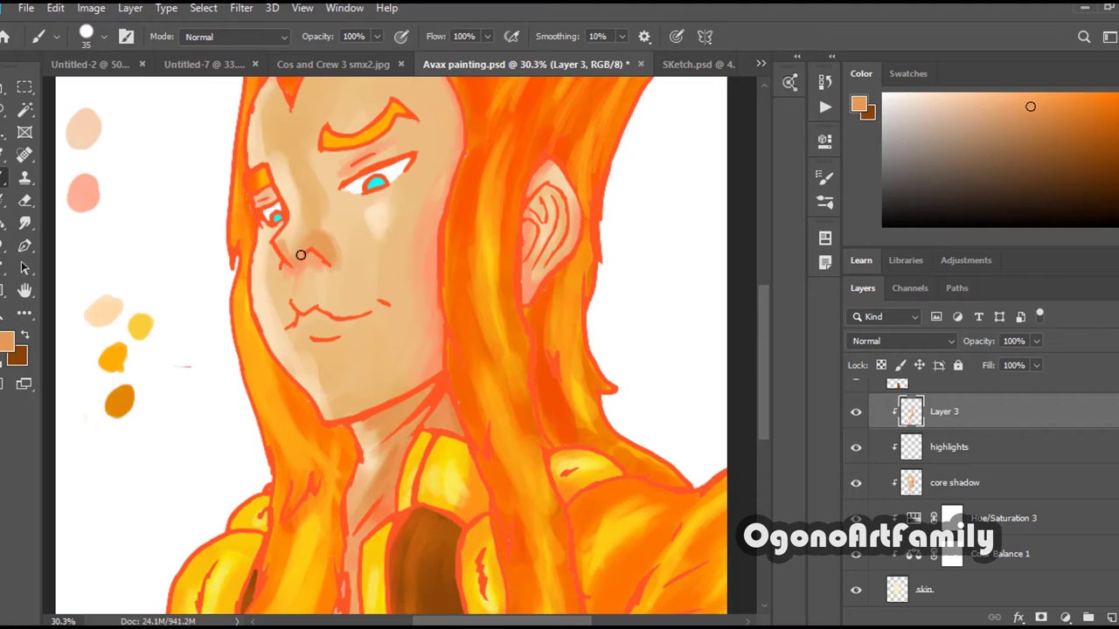
# On the pink tones layer, brush sampled red-orange at 39% opacity along the jaw and left cheek, and sample the eyebrow's amber.
pyautogui.hotkey('alt', ']')
pyautogui.keyDown('alt'); pyautogui.click(367, 307); pyautogui.keyUp('alt')
pyautogui.press('3')
pyautogui.press('9')
pyautogui.moveTo(440, 353); pyautogui.dragTo(445, 384)
pyautogui.moveTo(302, 388); pyautogui.dragTo(263, 331)
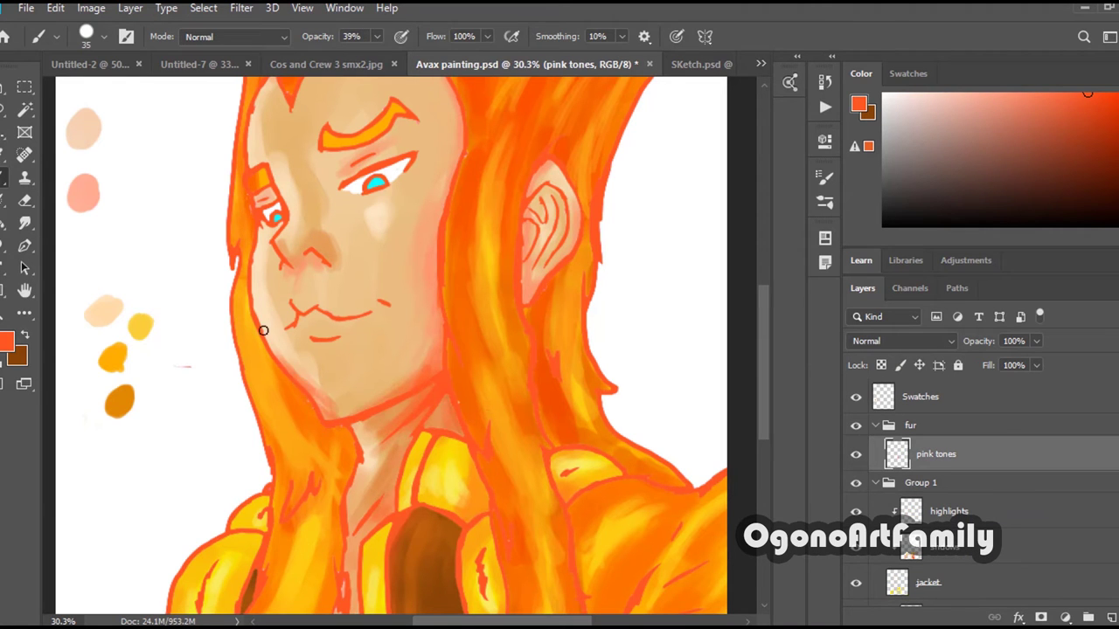
pyautogui.keyDown('alt'); pyautogui.click(332, 130); pyautogui.keyUp('alt')
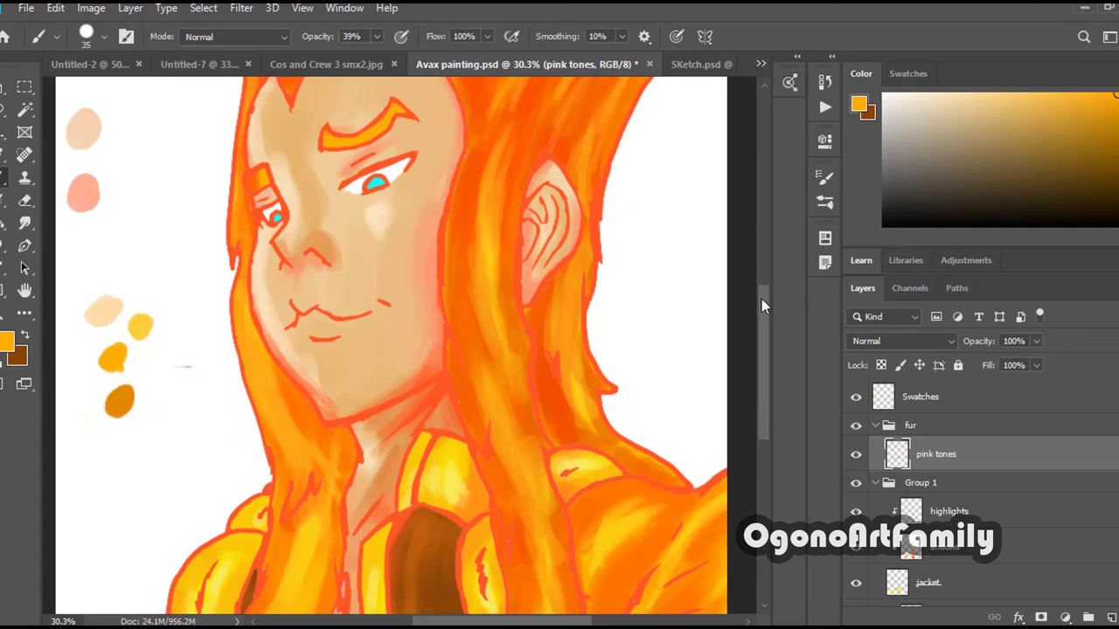
# Brush the sampled amber over the red-orange outlines of both eyebrows.
pyautogui.scroll(2, 422, 275)
pyautogui.keyDown('alt'); pyautogui.click(261, 244); pyautogui.keyUp('alt')
pyautogui.moveTo(260, 249); pyautogui.dragTo(264, 259)
pyautogui.moveTo(329, 225); pyautogui.dragTo(400, 192)
# Sample tones from the hair and around the nose, and touch up the line between the smaller eye and the nose.
pyautogui.keyDown('alt'); pyautogui.click(487, 206); pyautogui.keyUp('alt')
pyautogui.keyDown('alt'); pyautogui.click(322, 289); pyautogui.keyUp('alt')
pyautogui.keyDown('alt'); pyautogui.click(311, 314); pyautogui.keyUp('alt')
pyautogui.moveTo(280, 271); pyautogui.dragTo(287, 283)
pyautogui.keyDown('alt'); pyautogui.click(293, 306); pyautogui.keyUp('alt')
# Sample the pink of the cheek edge, set a 73 px brush at 100% opacity, and paint along the face beside the hair.
pyautogui.keyDown('alt'); pyautogui.click(429, 308); pyautogui.keyUp('alt')
pyautogui.moveTo(376, 37); pyautogui.dragTo(444, 65)
pyautogui.click(104, 36)
pyautogui.moveTo(79, 85); pyautogui.dragTo(90, 85)
pyautogui.moveTo(443, 313)
pyautogui.mouseDown()
pyautogui.moveTo(455, 245)
pyautogui.moveTo(433, 144)
pyautogui.mouseUp()
# Sample tones below the ear and paint over the earlobe and adjoining hair, picking up the hair's orange.
pyautogui.keyDown('alt'); pyautogui.click(559, 288); pyautogui.keyUp('alt')
pyautogui.moveTo(546, 288); pyautogui.dragTo(559, 333)
pyautogui.keyDown('alt'); pyautogui.click(569, 324); pyautogui.keyUp('alt')
pyautogui.scroll(-14, 398, 536)
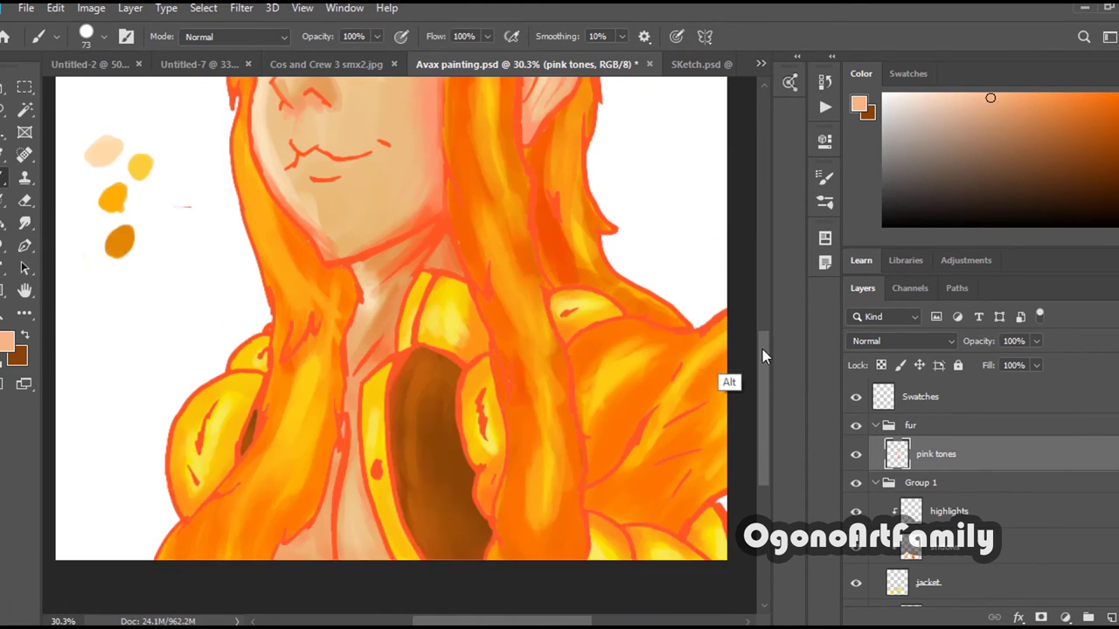
pyautogui.keyDown('alt'); pyautogui.click(573, 220); pyautogui.keyUp('alt')
pyautogui.scroll(13, 437, 201)
pyautogui.scroll(-2, 713, 331)
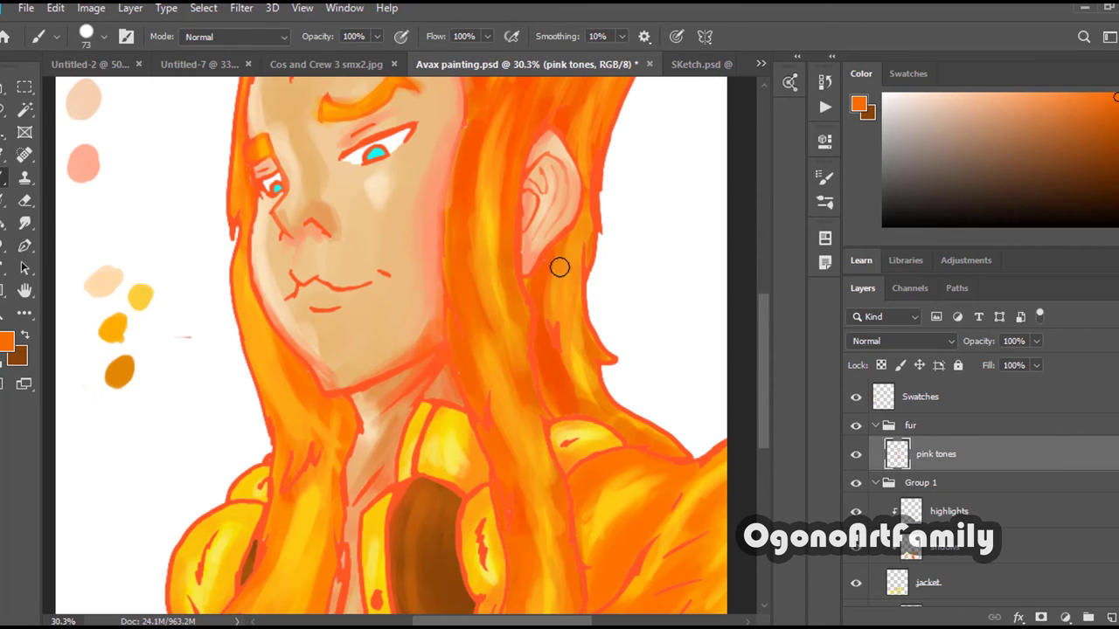
# Sample the larger eyebrow's amber and paint over its inner outline with a 30 px brush.
pyautogui.scroll(3, 496, 292)
pyautogui.keyDown('alt'); pyautogui.click(335, 228); pyautogui.keyUp('alt')
pyautogui.click(104, 36)
pyautogui.rightClick(522, 225)
pyautogui.click(547, 305)
pyautogui.click(342, 231)
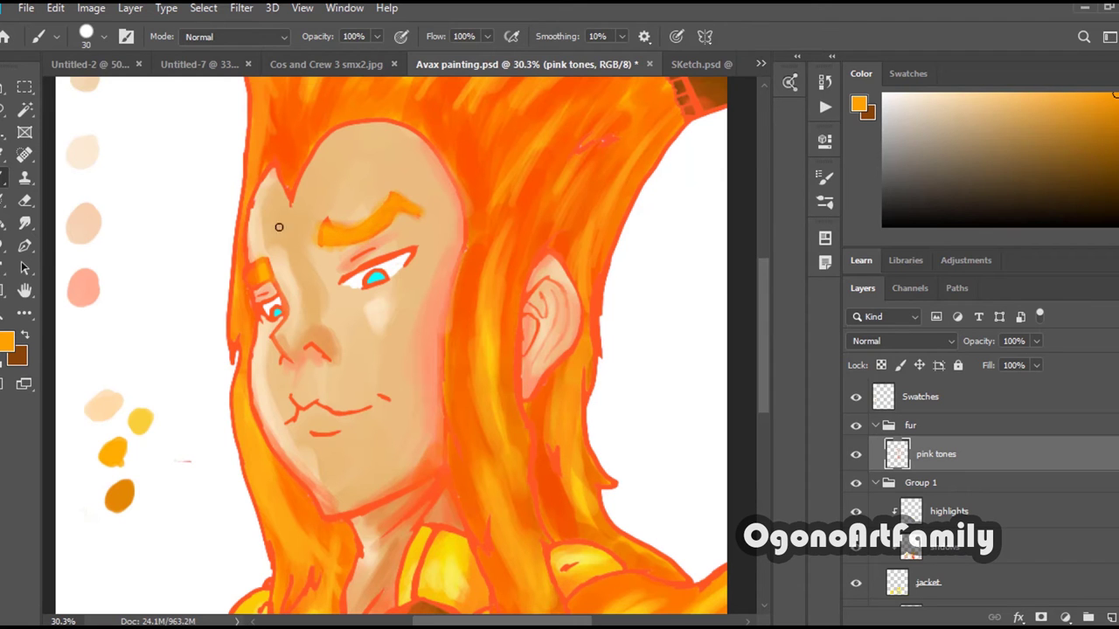
pyautogui.moveTo(318, 242); pyautogui.dragTo(327, 224)
# Fill the larger eyebrow's arch with amber using an adjusted brush, and erase the spill around its inner end.
pyautogui.click(104, 37)
pyautogui.click(181, 167)
pyautogui.click(394, 215)
pyautogui.click(104, 36)
pyautogui.click(122, 276)
pyautogui.click(393, 202)
pyautogui.press('e')
pyautogui.moveTo(312, 230); pyautogui.dragTo(315, 213)
pyautogui.press('b')
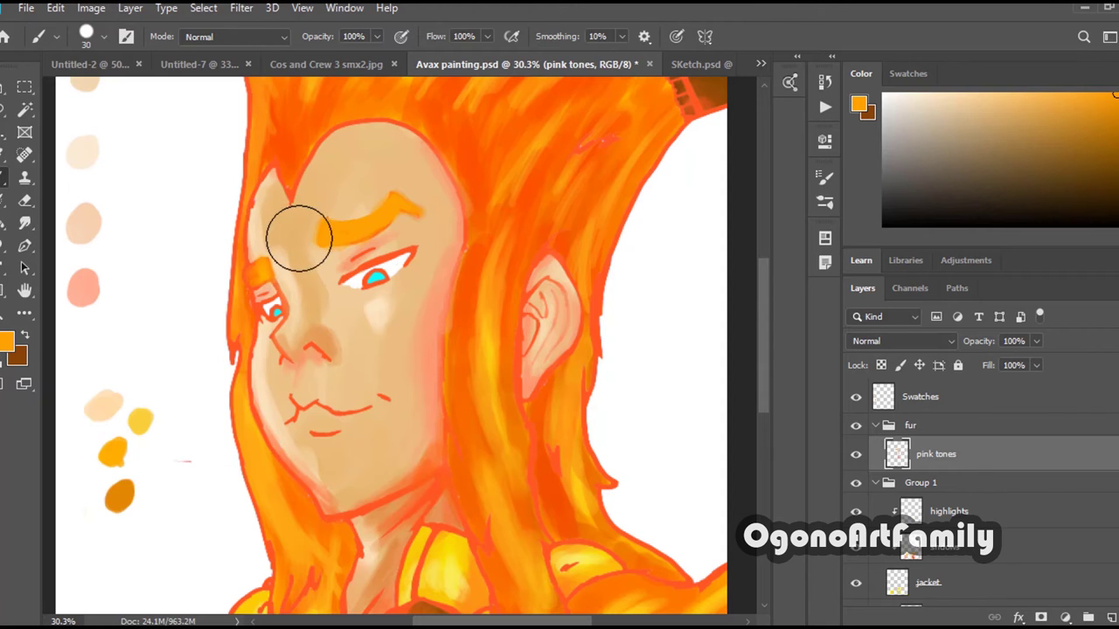
# Sample the cyan of the larger eye and paint over the iris and its outline.
pyautogui.press('z')
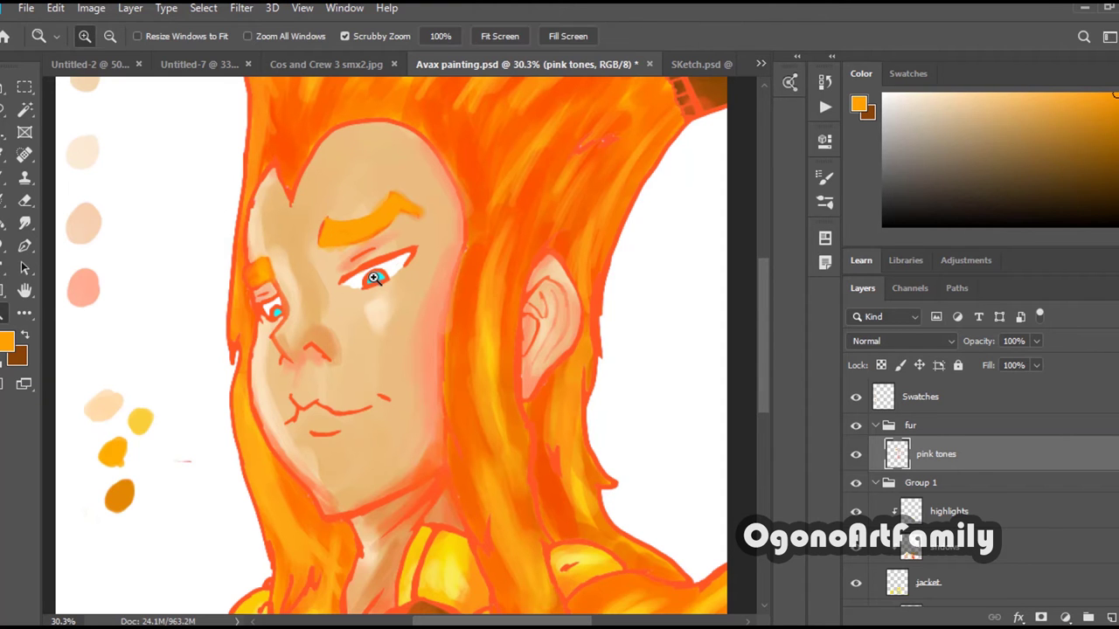
pyautogui.moveTo(372, 278); pyautogui.dragTo(503, 280)
pyautogui.press('b')
pyautogui.keyDown('alt'); pyautogui.click(397, 282); pyautogui.keyUp('alt')
pyautogui.moveTo(416, 262); pyautogui.dragTo(436, 285)
pyautogui.moveTo(398, 253); pyautogui.dragTo(341, 307)
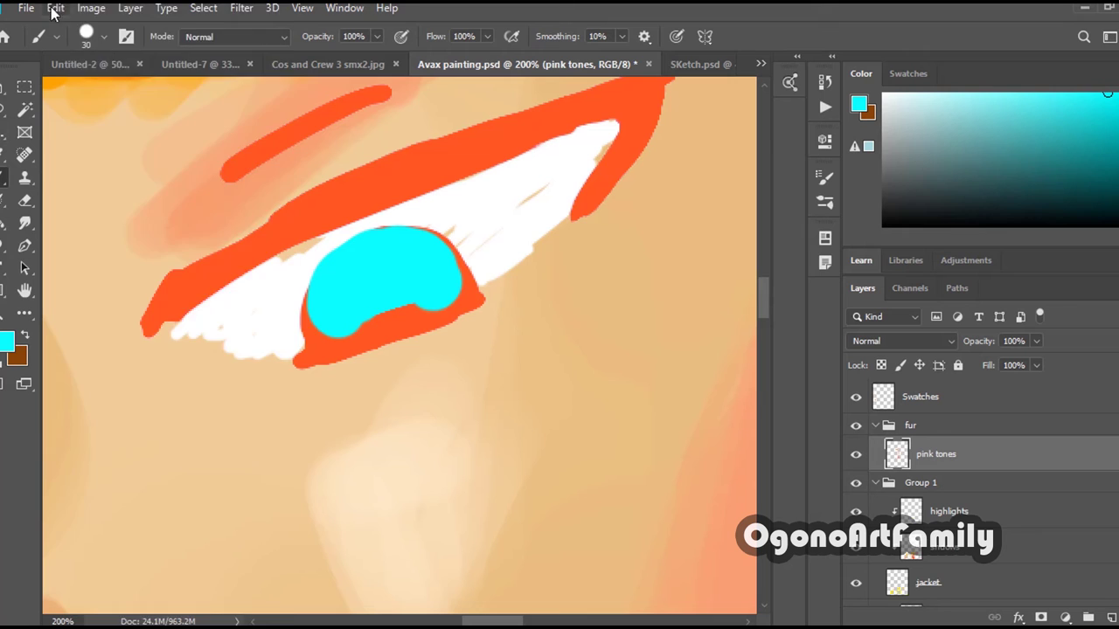
# Undo the last iris strokes and repaint the larger eye's iris in cyan with a different brush.
pyautogui.click(56, 8)
pyautogui.click(83, 29)
pyautogui.click(55, 9)
pyautogui.click(83, 30)
pyautogui.click(59, 8)
pyautogui.click(81, 28)
pyautogui.rightClick(523, 219)
pyautogui.doubleClick(602, 428)
pyautogui.moveTo(436, 280)
pyautogui.mouseDown()
pyautogui.moveTo(362, 276)
pyautogui.moveTo(321, 317)
pyautogui.mouseUp()
# Set the foreground colour to black and paint along the larger eye's upper lash line.
pyautogui.click(25, 335)
pyautogui.click(7, 342)
pyautogui.moveTo(541, 308); pyautogui.dragTo(563, 337)
pyautogui.click(706, 116)
pyautogui.moveTo(159, 313); pyautogui.dragTo(564, 105)
# Switch to a soft 15 px brush and paint the larger eye's lash line, outer corner and eyelid crease black.
pyautogui.moveTo(762, 298); pyautogui.dragTo(763, 291)
pyautogui.rightClick(467, 185)
pyautogui.click(751, 304)
pyautogui.press('[')
pyautogui.press('[')
pyautogui.press('[')
pyautogui.moveTo(488, 217)
pyautogui.mouseDown()
pyautogui.moveTo(642, 165)
pyautogui.moveTo(159, 398)
pyautogui.moveTo(213, 337)
pyautogui.mouseUp()
pyautogui.moveTo(234, 246); pyautogui.dragTo(390, 169)
pyautogui.moveTo(657, 166)
pyautogui.mouseDown()
pyautogui.moveTo(584, 285)
pyautogui.moveTo(552, 196)
pyautogui.mouseUp()
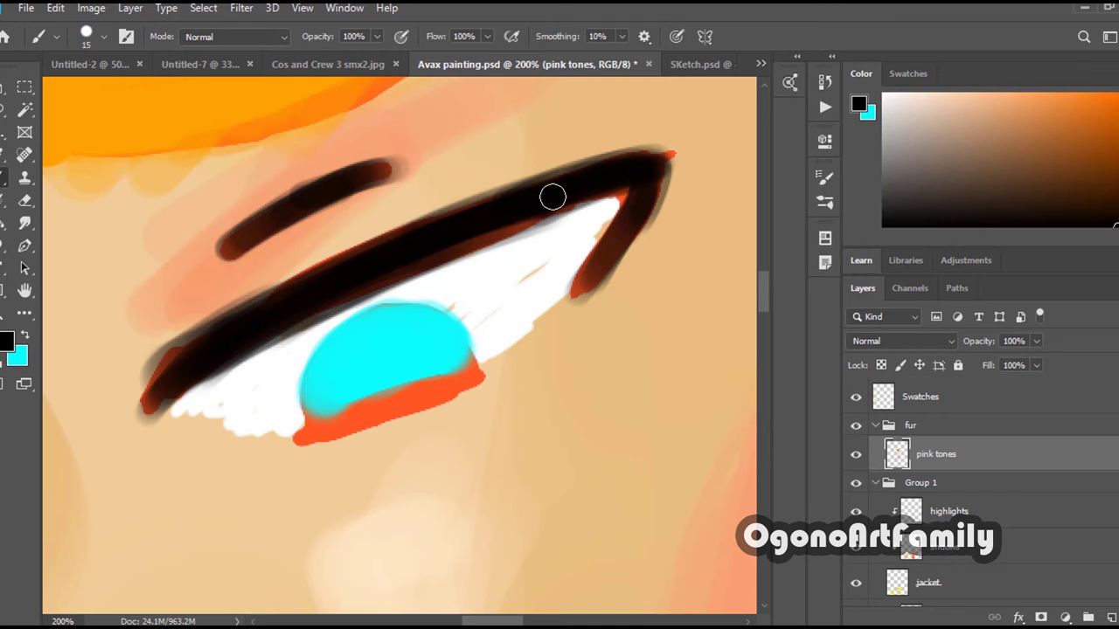
# Paint the smaller eye's upper lash line and outer corner black, and fill its iris with sampled cyan.
pyautogui.moveTo(764, 292); pyautogui.dragTo(765, 288)
pyautogui.moveTo(525, 258); pyautogui.dragTo(634, 215)
pyautogui.moveTo(764, 287); pyautogui.dragTo(764, 299)
pyautogui.moveTo(492, 622); pyautogui.dragTo(429, 621)
pyautogui.moveTo(488, 385); pyautogui.dragTo(327, 439)
pyautogui.moveTo(371, 446); pyautogui.dragTo(404, 520)
pyautogui.keyDown('alt'); pyautogui.click(486, 510); pyautogui.keyUp('alt')
pyautogui.moveTo(486, 507)
pyautogui.mouseDown()
pyautogui.moveTo(485, 474)
pyautogui.moveTo(460, 479)
pyautogui.moveTo(523, 477)
pyautogui.mouseUp()
# Try erasing a spot beside the smaller eye's iris with a reduced eraser, and undo the last action.
pyautogui.press('e')
pyautogui.press('[')
pyautogui.press('[')
pyautogui.press('[')
pyautogui.press('[')
pyautogui.press('[')
pyautogui.press('[')
pyautogui.press('[')
pyautogui.press('[')
pyautogui.press('[')
pyautogui.click(546, 473)
pyautogui.press('b')
pyautogui.click(55, 8)
pyautogui.click(74, 26)
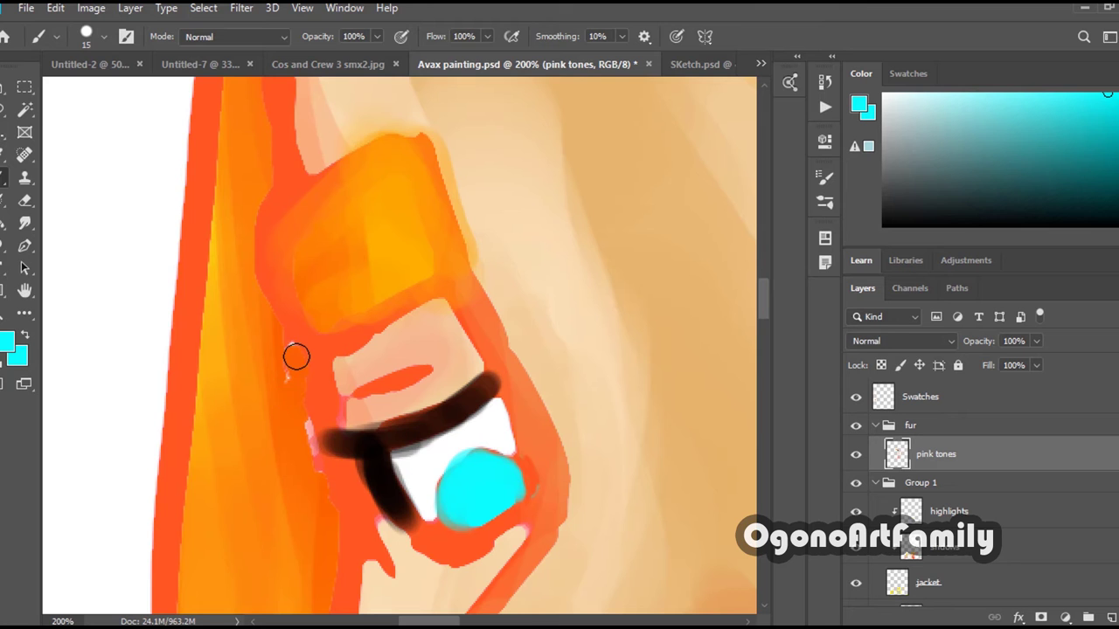
# Sample an orange skin tone and paint a soft line along the larger eye's lower lid.
pyautogui.scroll(-20, 306, 352)
pyautogui.scroll(20, 369, 297)
pyautogui.keyDown('alt'); pyautogui.click(420, 288); pyautogui.keyUp('alt')
pyautogui.scroll(7, 522, 200)
pyautogui.moveTo(327, 367); pyautogui.dragTo(550, 288)
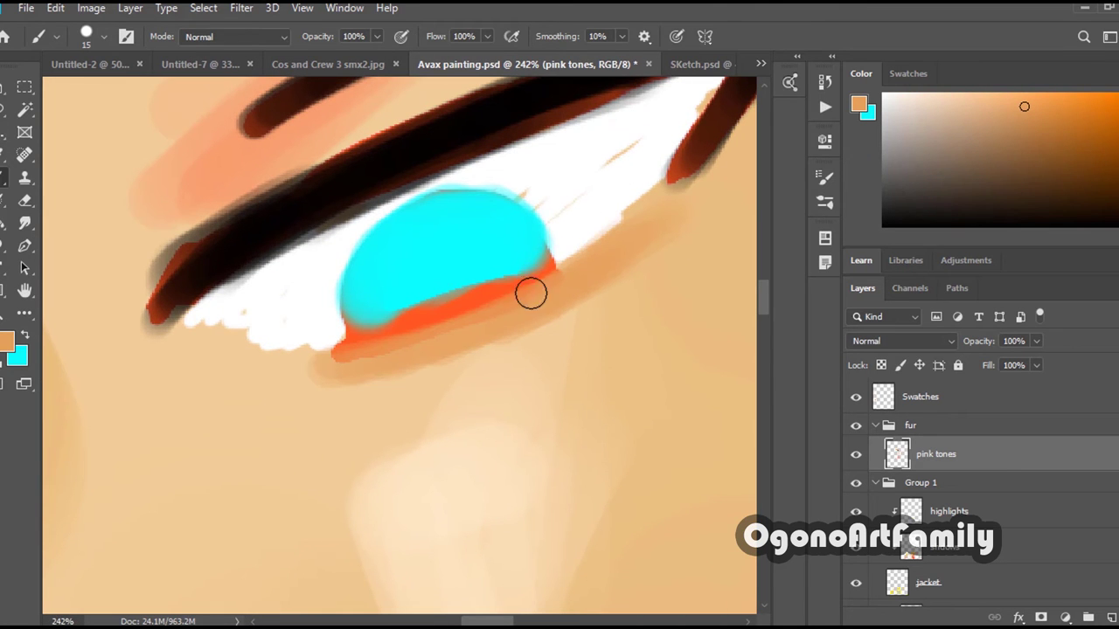
# Undo the stray strokes over the larger eye and touch up its lower lid with the orange skin tone.
pyautogui.moveTo(79, 489)
pyautogui.mouseDown()
pyautogui.moveTo(743, 489)
pyautogui.moveTo(673, 192)
pyautogui.mouseUp()
pyautogui.moveTo(413, 265)
pyautogui.mouseDown()
pyautogui.moveTo(288, 306)
pyautogui.moveTo(408, 287)
pyautogui.mouseUp()
pyautogui.click(55, 8)
pyautogui.click(106, 29)
pyautogui.hotkey('ctrl', 'z')
pyautogui.moveTo(278, 314); pyautogui.dragTo(341, 308)
# Sample the red-orange line colour, choose a duller shade of it, and paint along the outline of the far cheek.
pyautogui.scroll(-20, 446, 350)
pyautogui.scroll(6, 321, 400)
pyautogui.keyDown('alt'); pyautogui.click(320, 400); pyautogui.keyUp('alt')
pyautogui.scroll(3, 310, 155)
pyautogui.scroll(-10, 313, 330)
pyautogui.scroll(4, 316, 337)
pyautogui.keyDown('alt'); pyautogui.click(338, 420); pyautogui.keyUp('alt')
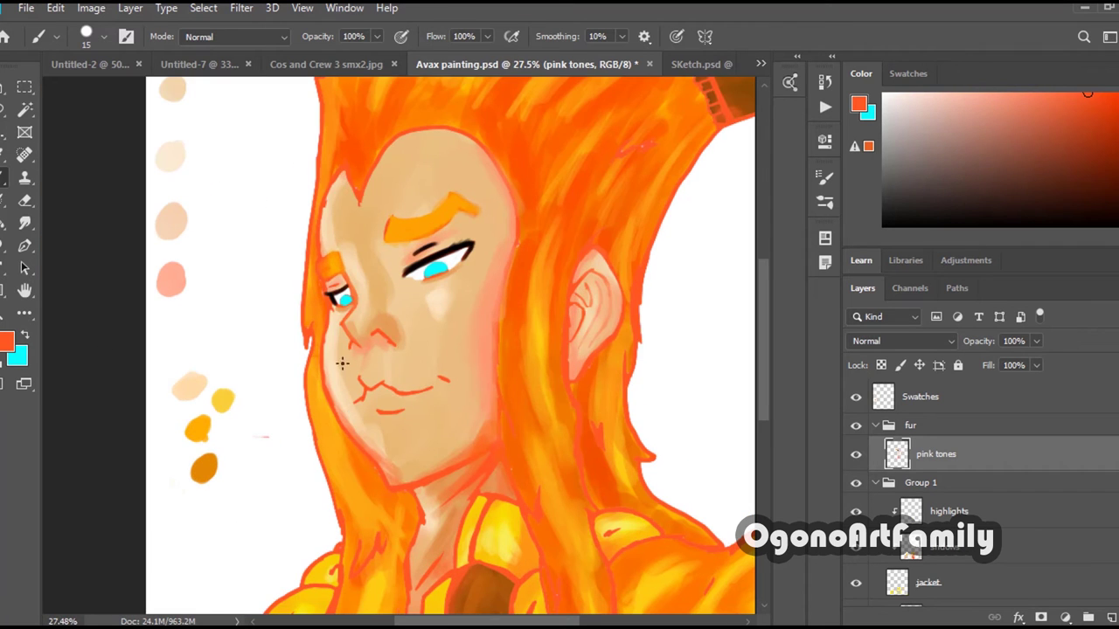
pyautogui.click(7, 343)
pyautogui.click(504, 150)
pyautogui.click(737, 108)
pyautogui.scroll(8, 400, 495)
pyautogui.moveTo(233, 163)
pyautogui.mouseDown()
pyautogui.moveTo(289, 340)
pyautogui.moveTo(350, 421)
pyautogui.mouseUp()
# Set the foreground colour to brown-ochre #bc7b15 and paint over the mouth outline.
pyautogui.click(7, 342)
pyautogui.click(577, 315)
pyautogui.click(537, 171)
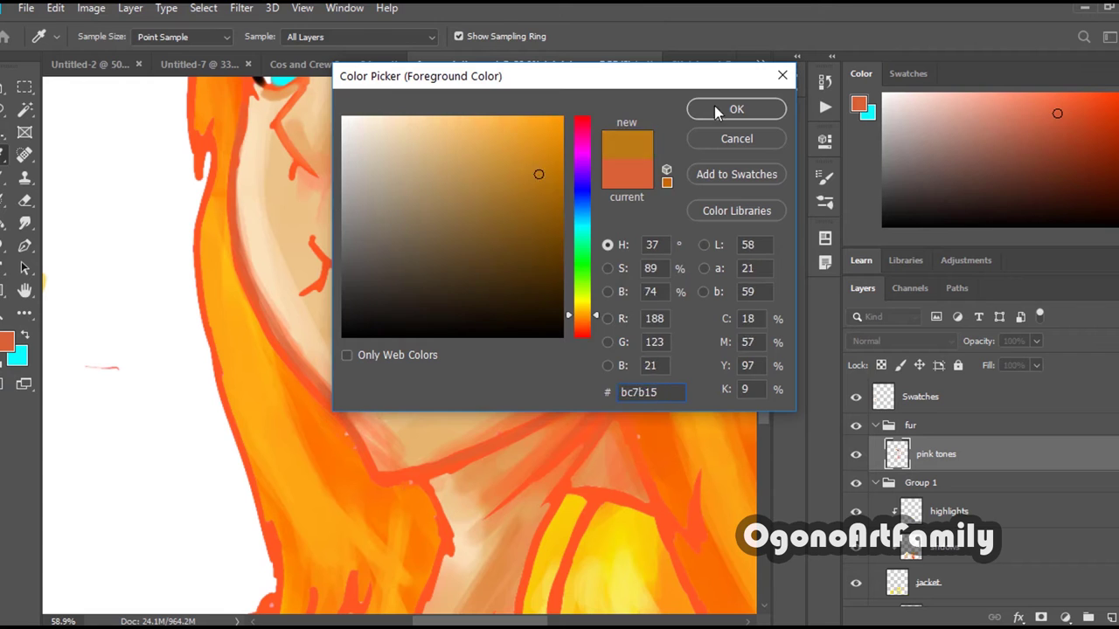
pyautogui.click(737, 108)
pyautogui.moveTo(339, 266)
pyautogui.mouseDown()
pyautogui.moveTo(472, 260)
pyautogui.moveTo(330, 280)
pyautogui.mouseUp()
pyautogui.scroll(5, 297, 279)
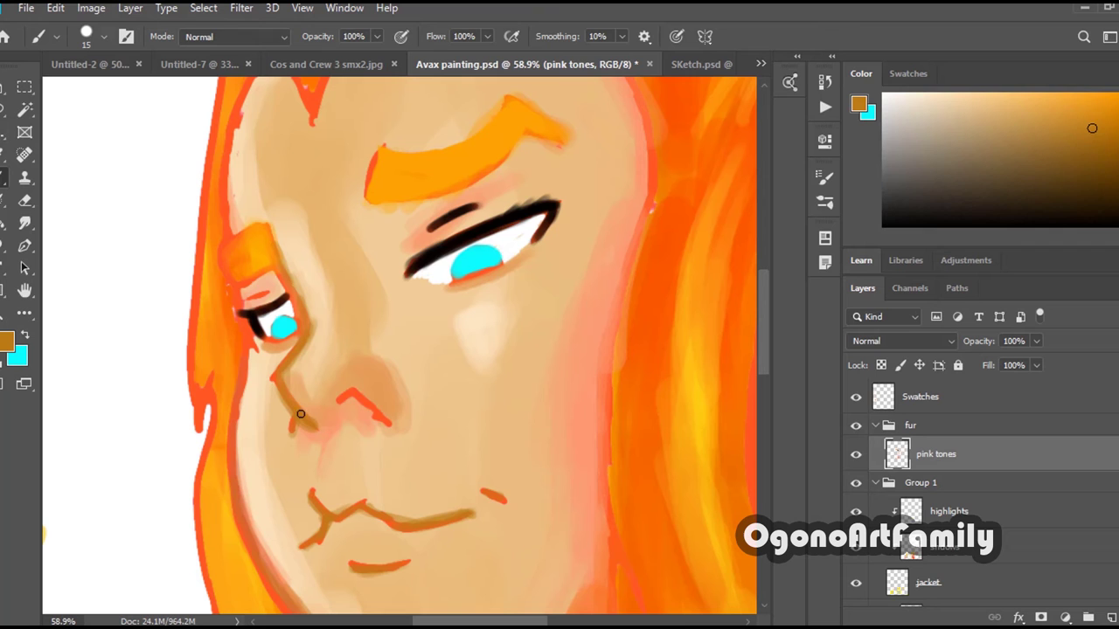
# Repaint the nose bridge and upper lip outlines in soft brown tones sampled from the face.
pyautogui.keyDown('alt'); pyautogui.click(342, 293); pyautogui.keyUp('alt')
pyautogui.moveTo(287, 262)
pyautogui.mouseDown()
pyautogui.moveTo(287, 364)
pyautogui.moveTo(313, 426)
pyautogui.mouseUp()
pyautogui.moveTo(478, 513); pyautogui.dragTo(313, 511)
# Sample the hair's orange and brush shading strokes over both eyebrows.
pyautogui.scroll(1, 715, 327)
pyautogui.keyDown('alt'); pyautogui.click(655, 262); pyautogui.keyUp('alt')
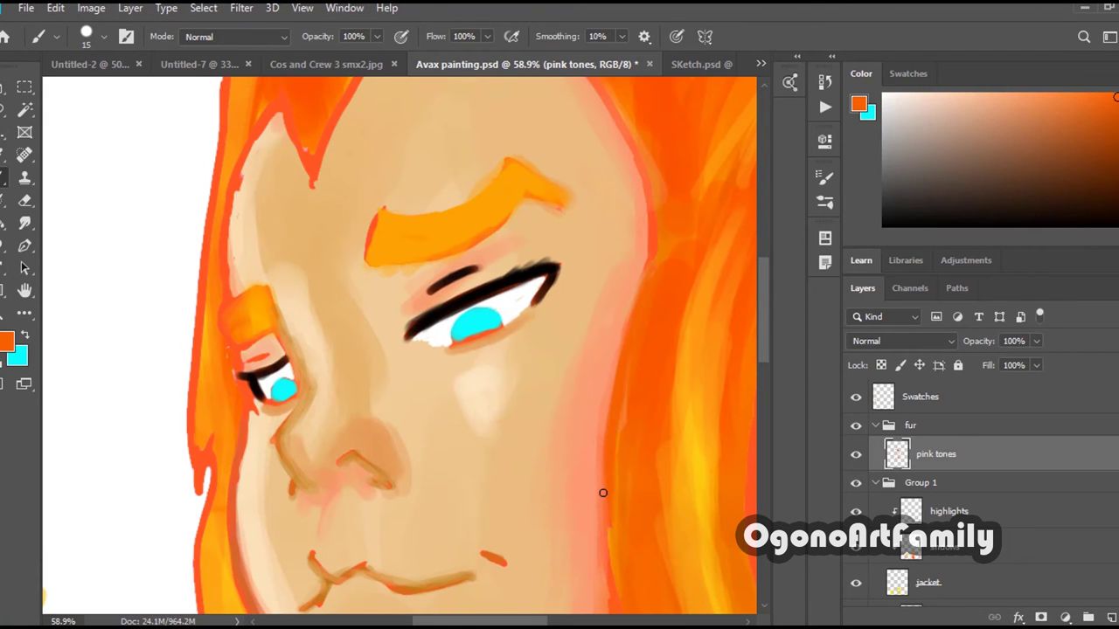
pyautogui.scroll(1, 404, 259)
pyautogui.moveTo(513, 226)
pyautogui.mouseDown()
pyautogui.moveTo(429, 267)
pyautogui.moveTo(389, 315)
pyautogui.mouseUp()
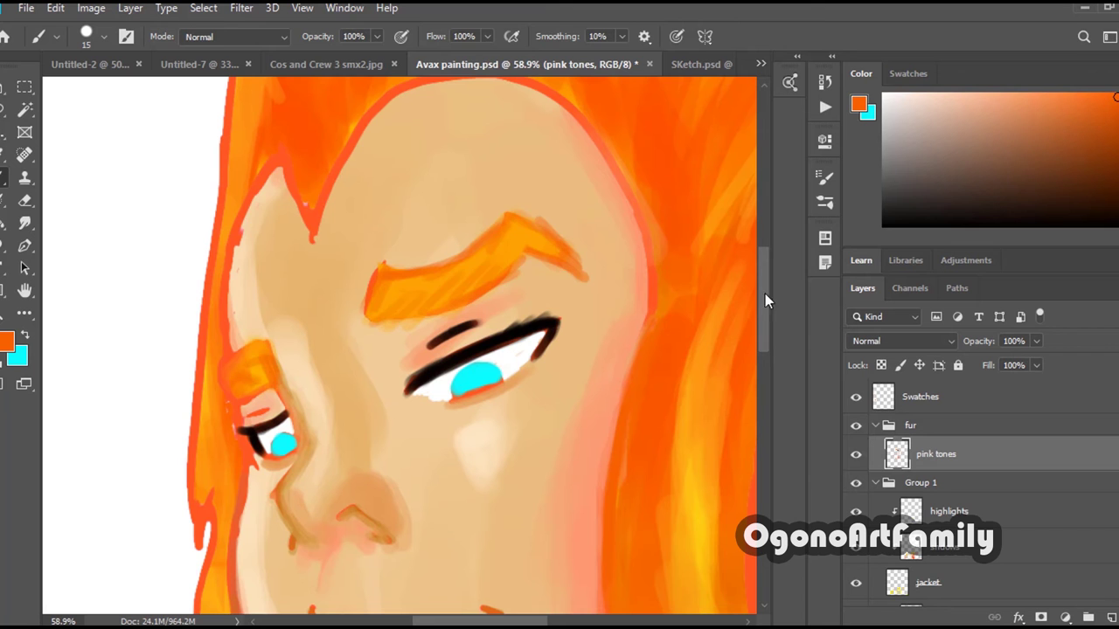
pyautogui.scroll(-7, 644, 267)
pyautogui.moveTo(433, 343); pyautogui.dragTo(440, 368)
pyautogui.moveTo(764, 425); pyautogui.dragTo(763, 324)
pyautogui.scroll(-6, 409, 348)
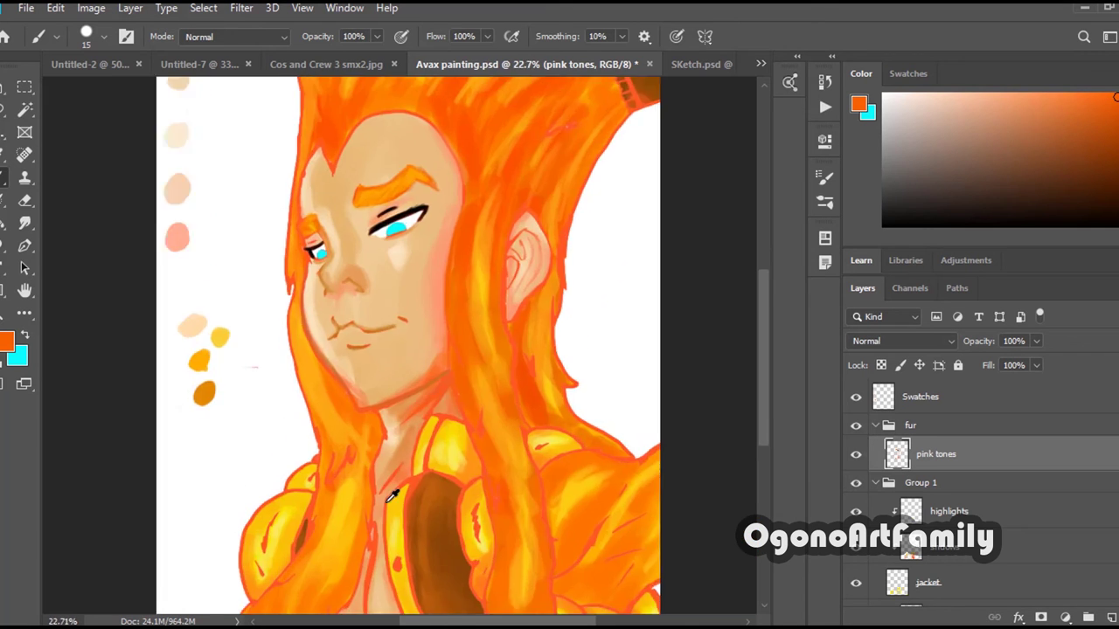
# Sample an orange from the jacket area and paint over the red outlines of the yellow collar.
pyautogui.scroll(8, 440, 437)
pyautogui.keyDown('alt'); pyautogui.click(583, 408); pyautogui.keyUp('alt')
pyautogui.moveTo(452, 373); pyautogui.dragTo(431, 451)
pyautogui.moveTo(486, 293)
pyautogui.mouseDown()
pyautogui.moveTo(428, 488)
pyautogui.moveTo(587, 302)
pyautogui.mouseUp()
pyautogui.moveTo(444, 273); pyautogui.dragTo(399, 397)
pyautogui.moveTo(414, 337); pyautogui.dragTo(381, 495)
# Sample the brown of the jacket opening and paint over its upper outline.
pyautogui.scroll(-4, 462, 252)
pyautogui.keyDown('alt'); pyautogui.click(462, 251); pyautogui.keyUp('alt')
pyautogui.moveTo(461, 251)
pyautogui.mouseDown()
pyautogui.moveTo(563, 280)
pyautogui.moveTo(479, 275)
pyautogui.moveTo(470, 253)
pyautogui.moveTo(376, 328)
pyautogui.mouseUp()
# Sample the padded jacket roll's yellow-orange, darken it, and repaint the roll's outline beside the brown opening.
pyautogui.keyDown('alt'); pyautogui.click(621, 330); pyautogui.keyUp('alt')
pyautogui.moveTo(637, 257)
pyautogui.mouseDown()
pyautogui.moveTo(562, 429)
pyautogui.moveTo(558, 406)
pyautogui.moveTo(617, 583)
pyautogui.mouseUp()
pyautogui.click(7, 342)
pyautogui.click(554, 134)
pyautogui.click(736, 109)
pyautogui.keyDown('alt'); pyautogui.click(636, 301); pyautogui.keyUp('alt')
pyautogui.click(7, 342)
pyautogui.click(554, 150)
pyautogui.click(736, 109)
# Sample oranges from the jacket roll and blend over its remaining red outlines near the hair.
pyautogui.keyDown('alt'); pyautogui.click(618, 261); pyautogui.keyUp('alt')
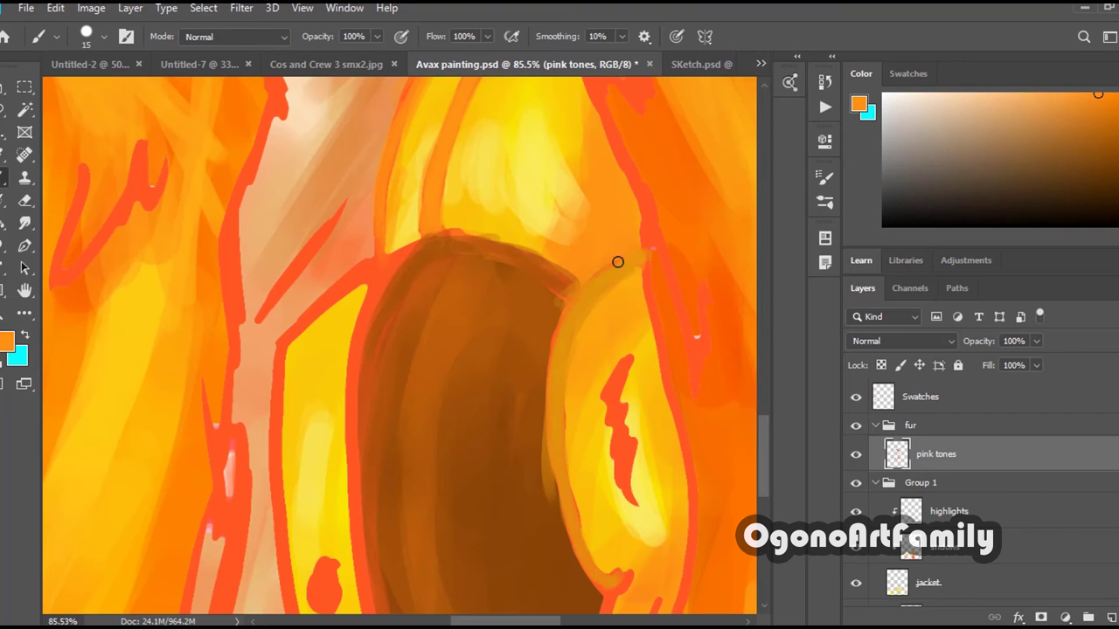
pyautogui.scroll(-4, 617, 297)
pyautogui.keyDown('alt'); pyautogui.click(613, 321); pyautogui.keyUp('alt')
pyautogui.moveTo(627, 315)
pyautogui.mouseDown()
pyautogui.moveTo(652, 477)
pyautogui.moveTo(684, 332)
pyautogui.mouseUp()
pyautogui.moveTo(654, 481); pyautogui.dragTo(637, 544)
pyautogui.scroll(-7, 573, 352)
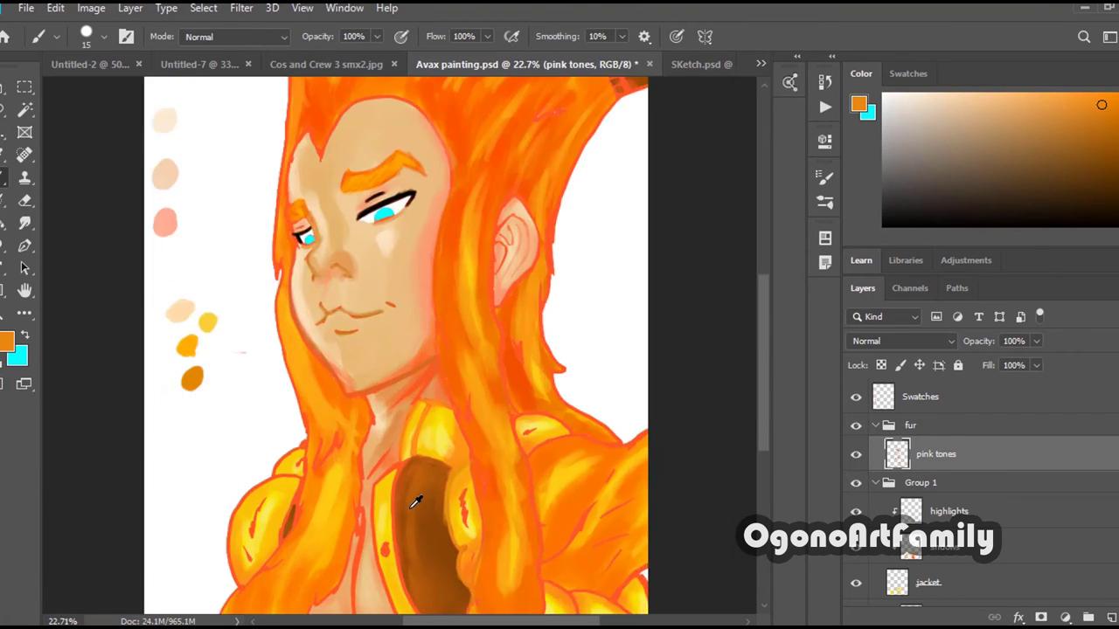
# Sample a brown-orange and paint over the red lines of the ear's upper inner folds.
pyautogui.scroll(3, 390, 458)
pyautogui.scroll(-3, 390, 437)
pyautogui.keyDown('alt'); pyautogui.click(388, 273); pyautogui.keyUp('alt')
pyautogui.scroll(3, 371, 354)
pyautogui.keyDown('alt'); pyautogui.click(395, 342); pyautogui.keyUp('alt')
pyautogui.scroll(3, 665, 170)
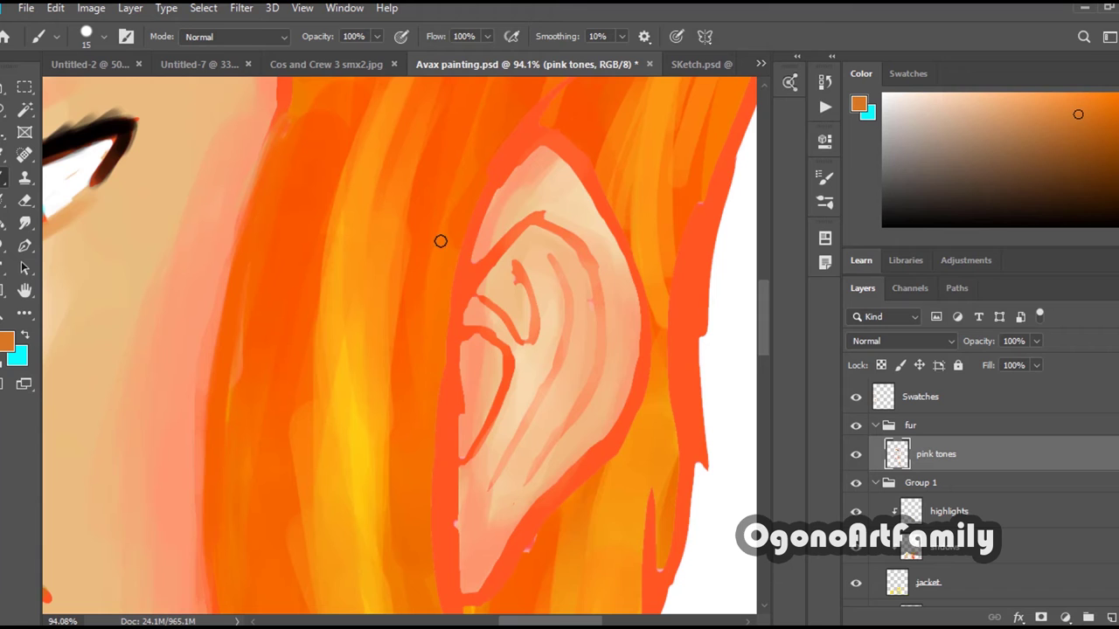
pyautogui.moveTo(540, 216); pyautogui.dragTo(470, 287)
pyautogui.moveTo(480, 302); pyautogui.dragTo(527, 338)
# Adjust the brush preset and paint over the remaining red lines inside the ear in brown-orange.
pyautogui.rightClick(575, 311)
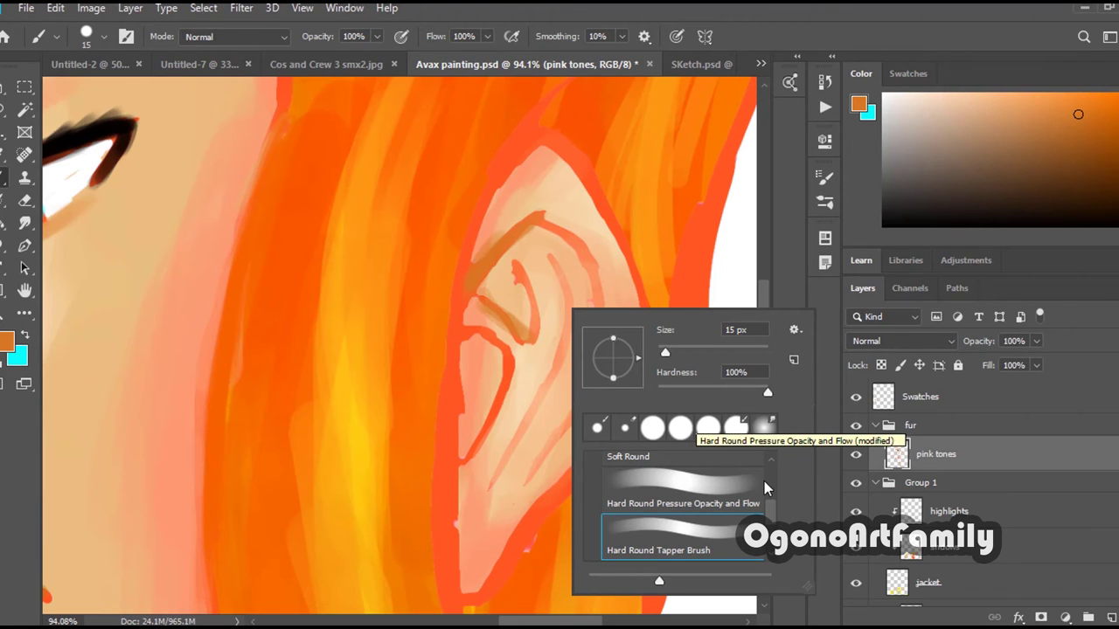
pyautogui.click(545, 221)
pyautogui.moveTo(545, 221)
pyautogui.mouseDown()
pyautogui.moveTo(596, 261)
pyautogui.moveTo(530, 470)
pyautogui.mouseUp()
pyautogui.rightClick(577, 253)
pyautogui.moveTo(492, 483)
pyautogui.mouseDown()
pyautogui.moveTo(564, 326)
pyautogui.moveTo(549, 253)
pyautogui.mouseUp()
pyautogui.moveTo(468, 458)
pyautogui.mouseDown()
pyautogui.moveTo(475, 332)
pyautogui.moveTo(463, 329)
pyautogui.mouseUp()
pyautogui.moveTo(519, 265); pyautogui.dragTo(530, 334)
pyautogui.moveTo(594, 256); pyautogui.dragTo(557, 437)
# Strengthen the ear's inner fold lines and repaint its outer edge with more opaque brown-orange strokes.
pyautogui.click(104, 40)
pyautogui.moveTo(186, 249); pyautogui.dragTo(186, 263)
pyautogui.click(473, 286)
pyautogui.moveTo(473, 286); pyautogui.dragTo(540, 213)
pyautogui.moveTo(515, 266); pyautogui.dragTo(538, 313)
pyautogui.rightClick(538, 316)
pyautogui.moveTo(741, 502); pyautogui.dragTo(741, 488)
pyautogui.click(651, 505)
pyautogui.moveTo(581, 237)
pyautogui.mouseDown()
pyautogui.moveTo(532, 472)
pyautogui.moveTo(552, 368)
pyautogui.mouseUp()
pyautogui.moveTo(578, 259); pyautogui.dragTo(541, 389)
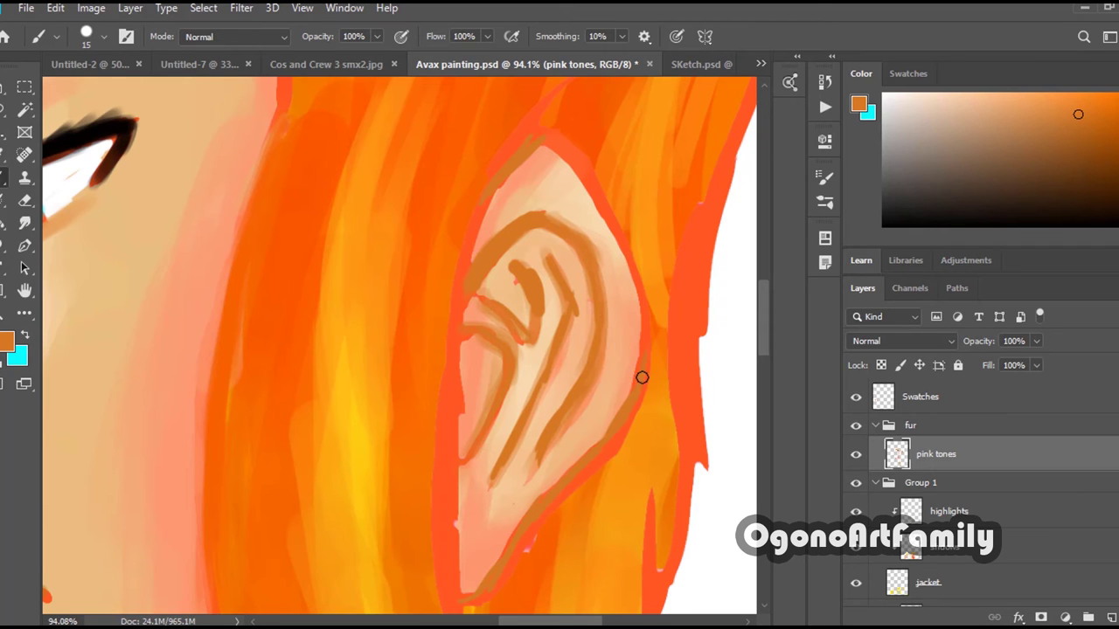
# Sample the ear outline's red-orange and blend it over the inner folds and outer edge with the Hard Round Tapper Brush.
pyautogui.keyDown('alt'); pyautogui.click(616, 185); pyautogui.keyUp('alt')
pyautogui.rightClick(611, 248)
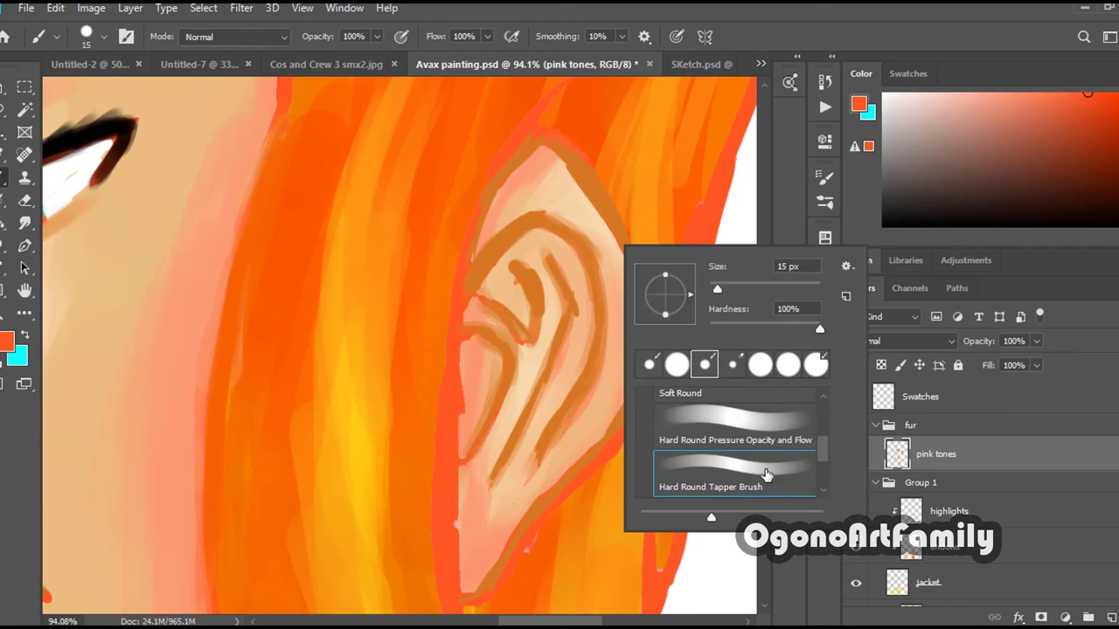
pyautogui.click(594, 442)
pyautogui.moveTo(559, 478); pyautogui.dragTo(466, 591)
pyautogui.moveTo(589, 352); pyautogui.dragTo(543, 432)
pyautogui.moveTo(549, 263); pyautogui.dragTo(575, 348)
pyautogui.moveTo(512, 432); pyautogui.dragTo(486, 490)
pyautogui.moveTo(502, 361); pyautogui.dragTo(470, 439)
pyautogui.moveTo(491, 295); pyautogui.dragTo(532, 339)
pyautogui.moveTo(479, 290); pyautogui.dragTo(528, 236)
pyautogui.moveTo(647, 288); pyautogui.dragTo(557, 142)
# On a new layer above Swatches, paint near-white (#fffefd) highlights on both blue irises and compare with the layer hidden.
pyautogui.scroll(10, 729, 178)
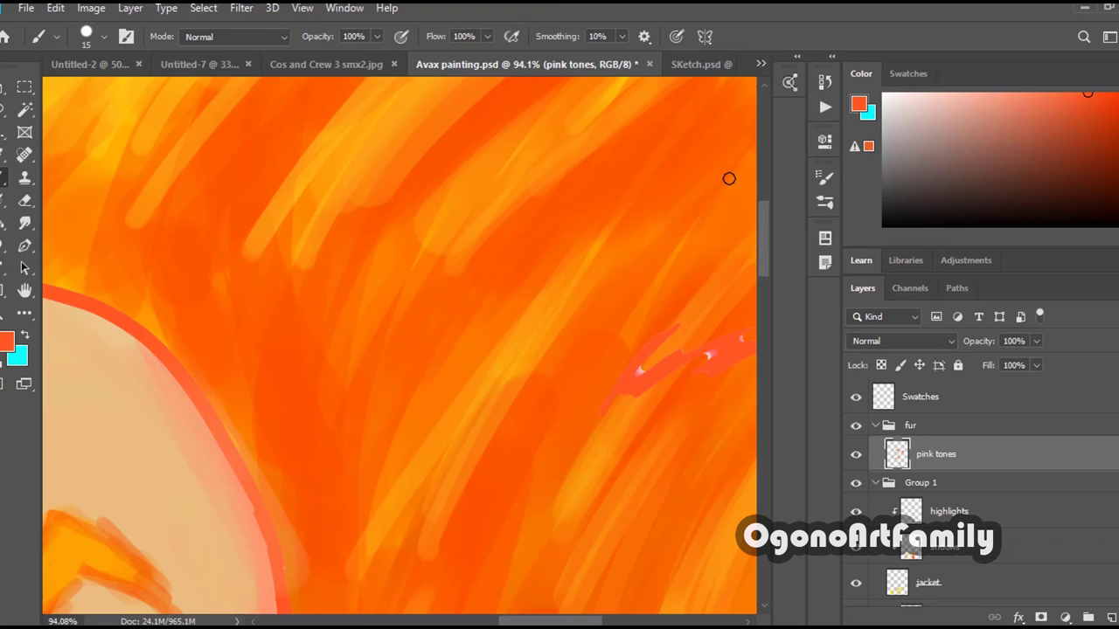
pyautogui.scroll(-20, 602, 277)
pyautogui.scroll(4, 338, 389)
pyautogui.scroll(-3, 335, 391)
pyautogui.scroll(8, 595, 480)
pyautogui.scroll(-8, 594, 480)
pyautogui.hotkey('ctrl', 'shift', 'alt', 'n')
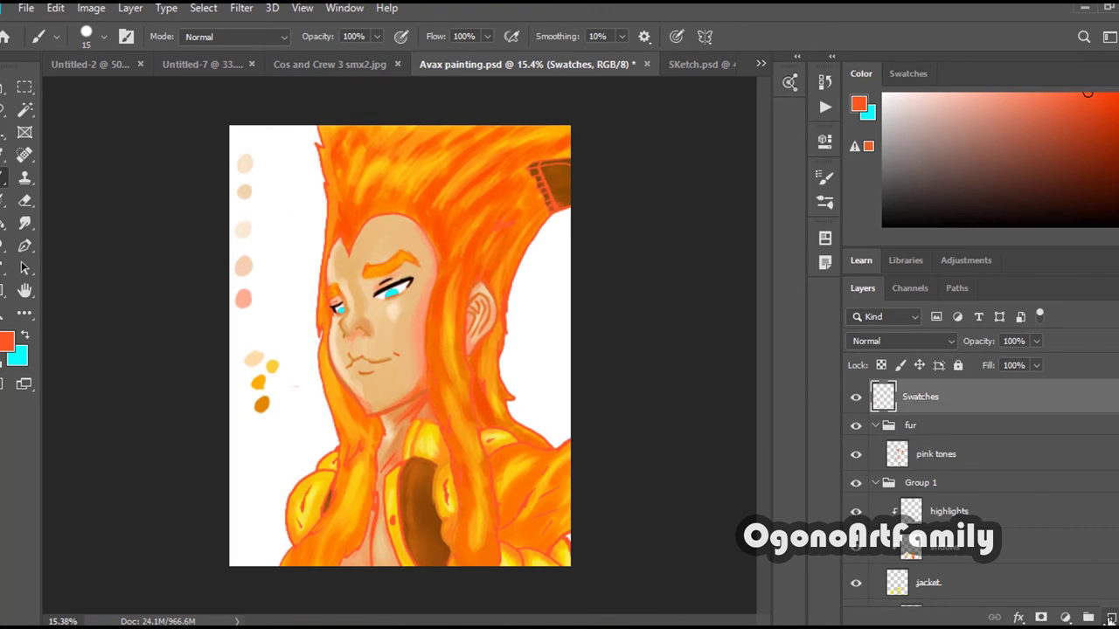
pyautogui.scroll(5, 395, 274)
pyautogui.click(6, 342)
pyautogui.click(345, 116)
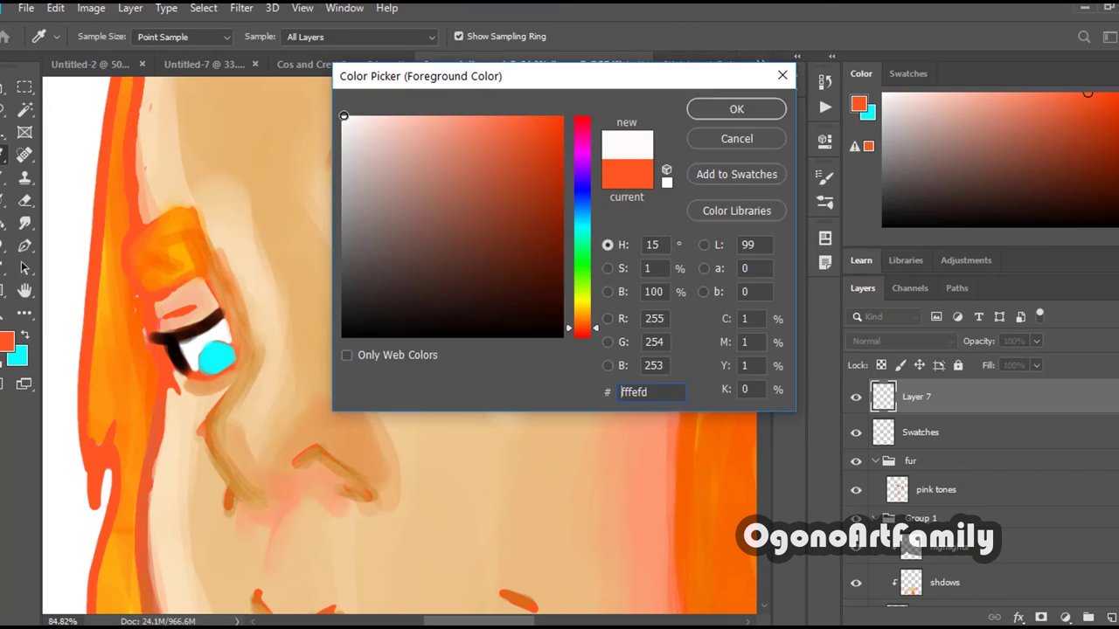
pyautogui.click(736, 109)
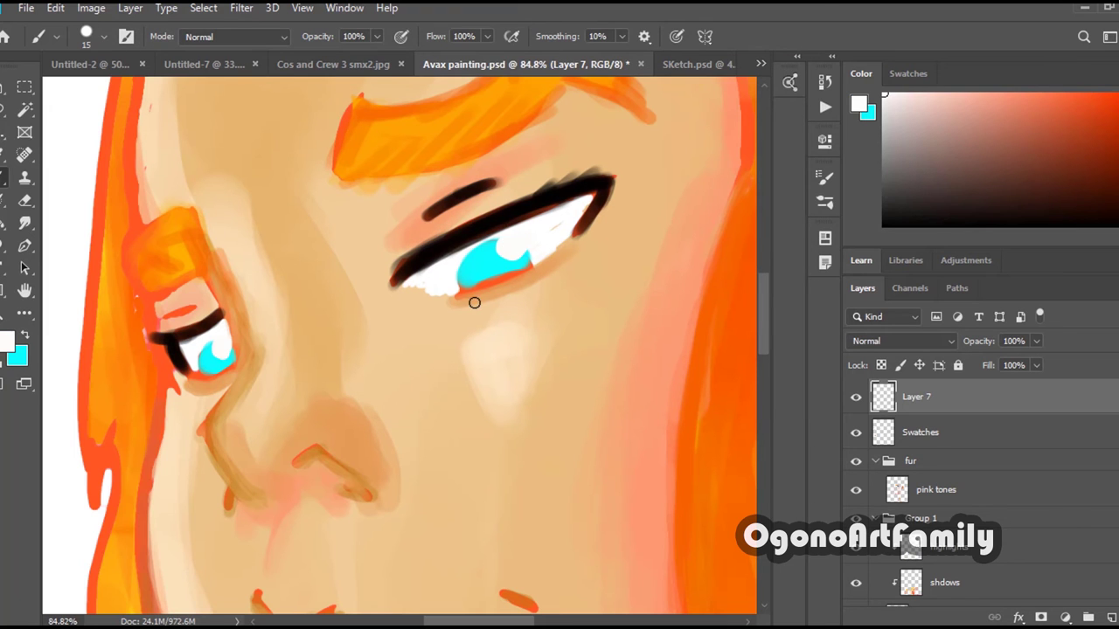
pyautogui.click(856, 397)
pyautogui.click(856, 398)
# Check the eye highlights on the whole painting and rename their layer "eyeshine".
pyautogui.hotkey('ctrl', '0')
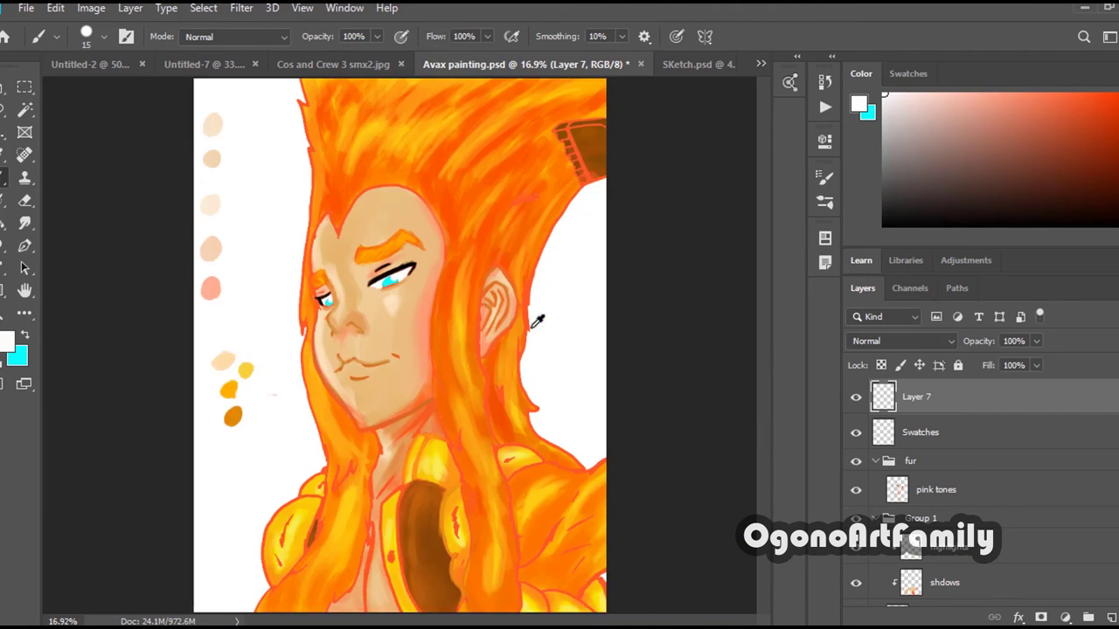
pyautogui.scroll(-2, 321, 414)
pyautogui.scroll(4, 321, 414)
pyautogui.scroll(-4, 322, 415)
pyautogui.click(856, 398)
pyautogui.click(856, 399)
pyautogui.doubleClick(920, 398)
pyautogui.write('eyeshine')
pyautogui.press('Return')
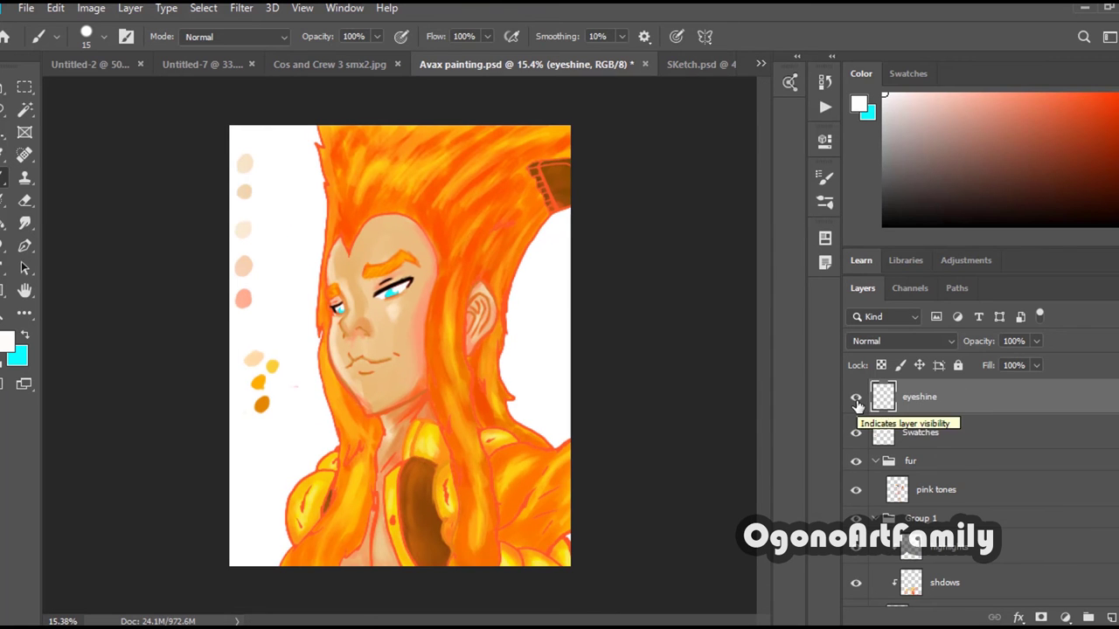
# Add a new layer below pink tones in the fur group and name it "shadow eyes".
pyautogui.scroll(-2, 857, 451)
pyautogui.scroll(-3, 857, 450)
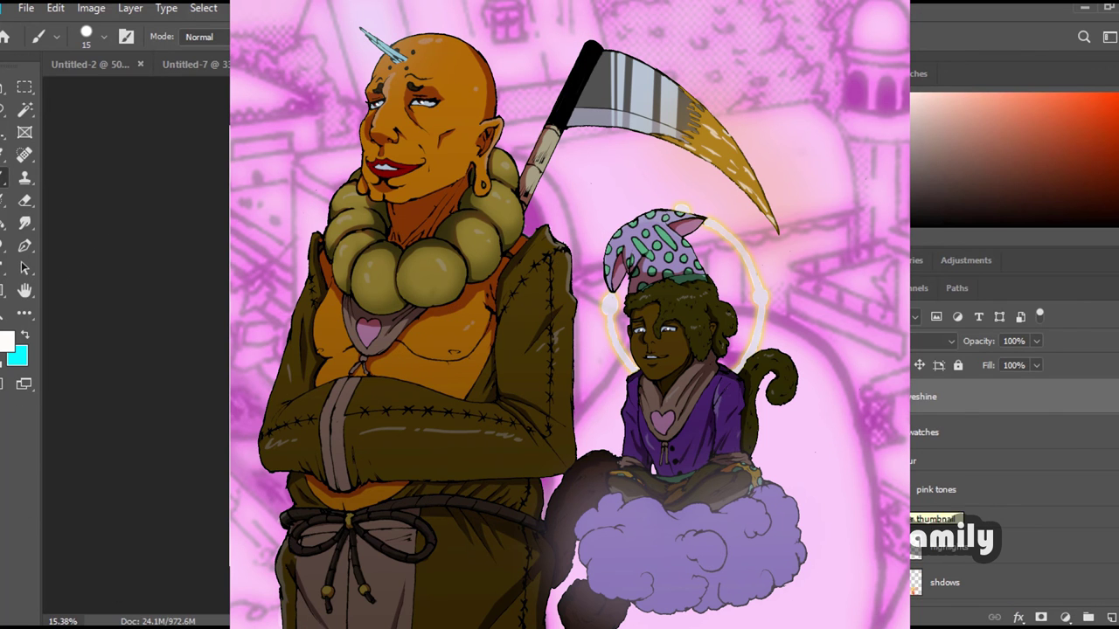
pyautogui.click(977, 478)
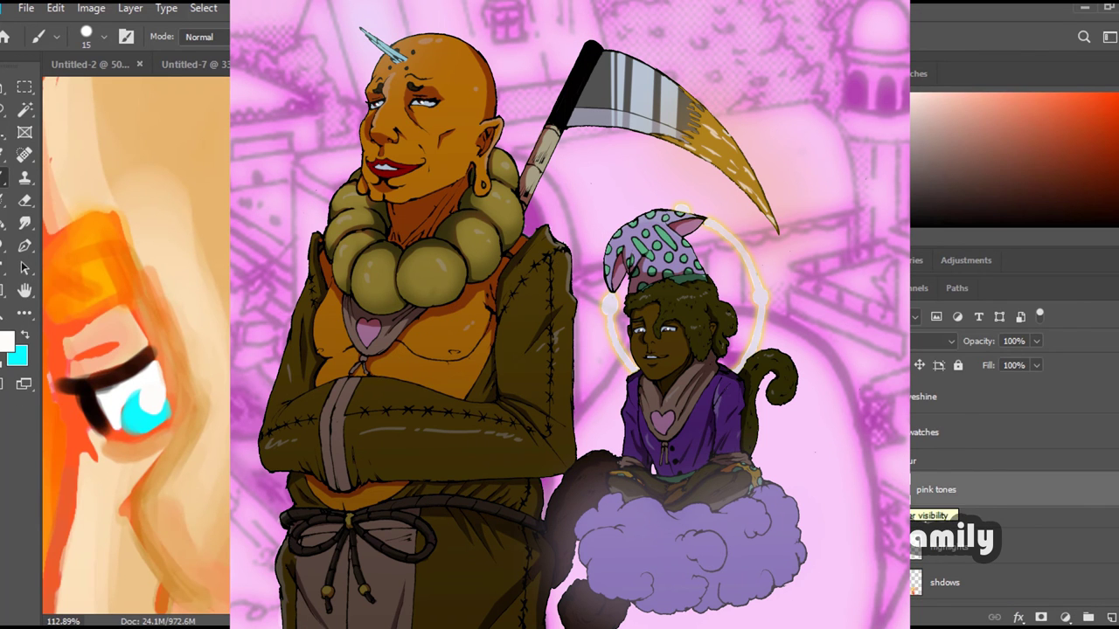
pyautogui.click(1110, 617)
pyautogui.moveTo(937, 489); pyautogui.dragTo(944, 544)
pyautogui.doubleClick(934, 525)
pyautogui.write('shadow eyes')
pyautogui.press('Return')
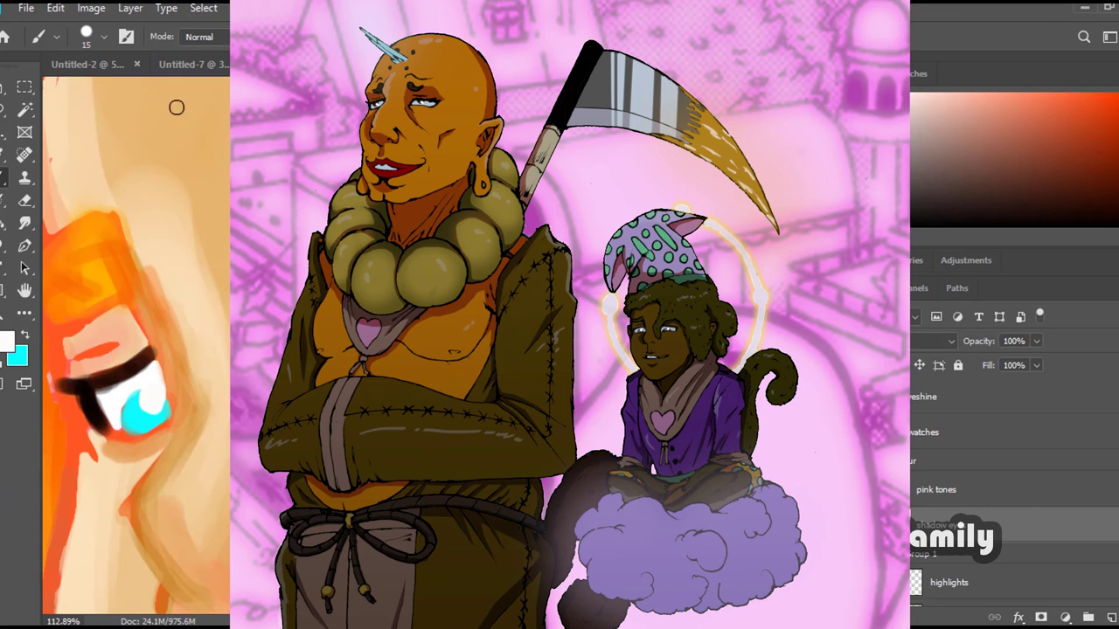
# Shade the whites of both eyes with light grey around the blue irises.
pyautogui.press('i')
pyautogui.press('b')
pyautogui.press('i')
pyautogui.press('b')
pyautogui.moveTo(105, 397)
pyautogui.mouseDown()
pyautogui.moveTo(145, 379)
pyautogui.moveTo(118, 427)
pyautogui.moveTo(158, 366)
pyautogui.mouseUp()
pyautogui.click(7, 342)
pyautogui.press('Return')
pyautogui.press('z')
pyautogui.keyDown('alt'); pyautogui.click(152, 305); pyautogui.keyUp('alt')
pyautogui.keyDown('alt'); pyautogui.click(152, 305); pyautogui.keyUp('alt')
pyautogui.keyDown('alt'); pyautogui.click(152, 305); pyautogui.keyUp('alt')
pyautogui.keyDown('alt'); pyautogui.click(152, 305); pyautogui.keyUp('alt')
pyautogui.keyDown('alt'); pyautogui.click(152, 305); pyautogui.keyUp('alt')
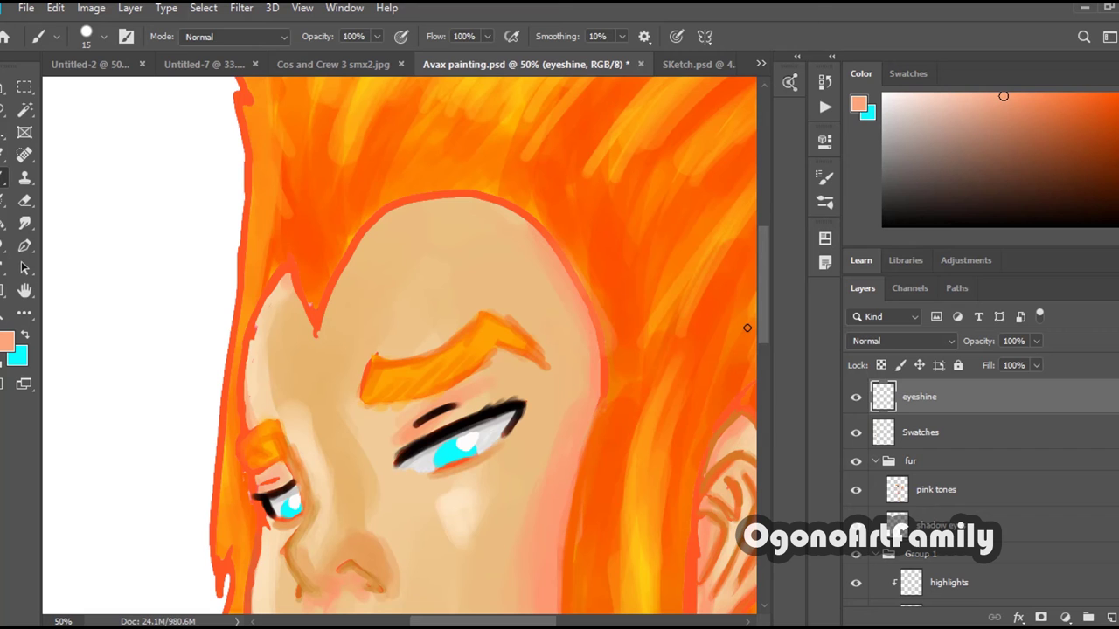
# On the pink tones layer, try to paint over the hairline beside the widow's peak, and undo the stroke.
pyautogui.click(937, 489)
pyautogui.moveTo(350, 252); pyautogui.dragTo(319, 329)
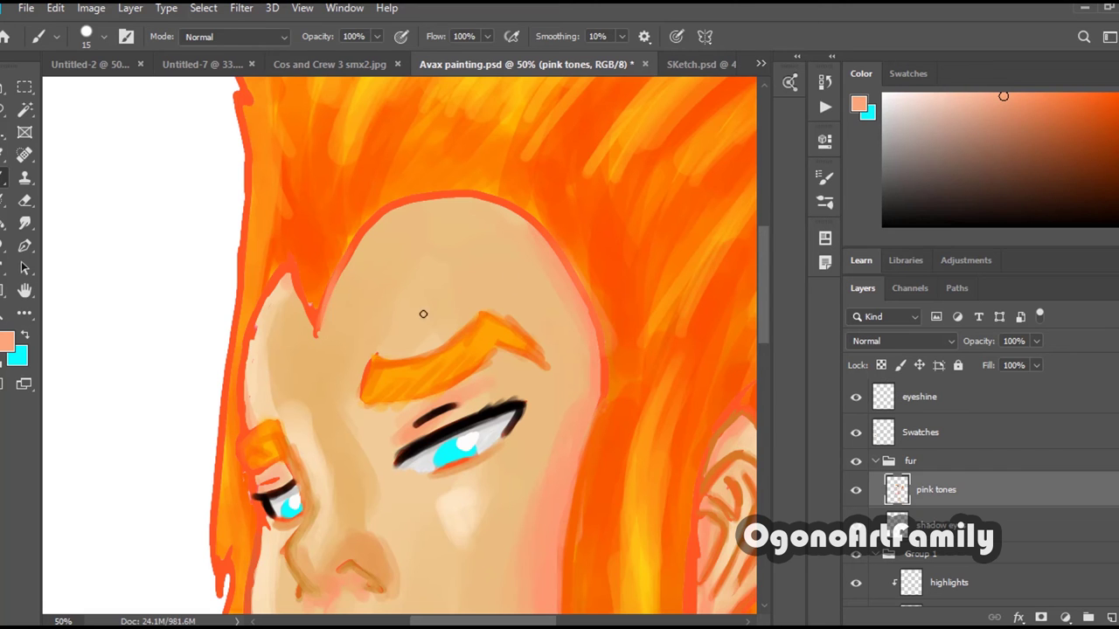
pyautogui.keyDown('alt'); pyautogui.click(352, 243); pyautogui.keyUp('alt')
pyautogui.click(55, 9)
pyautogui.click(109, 23)
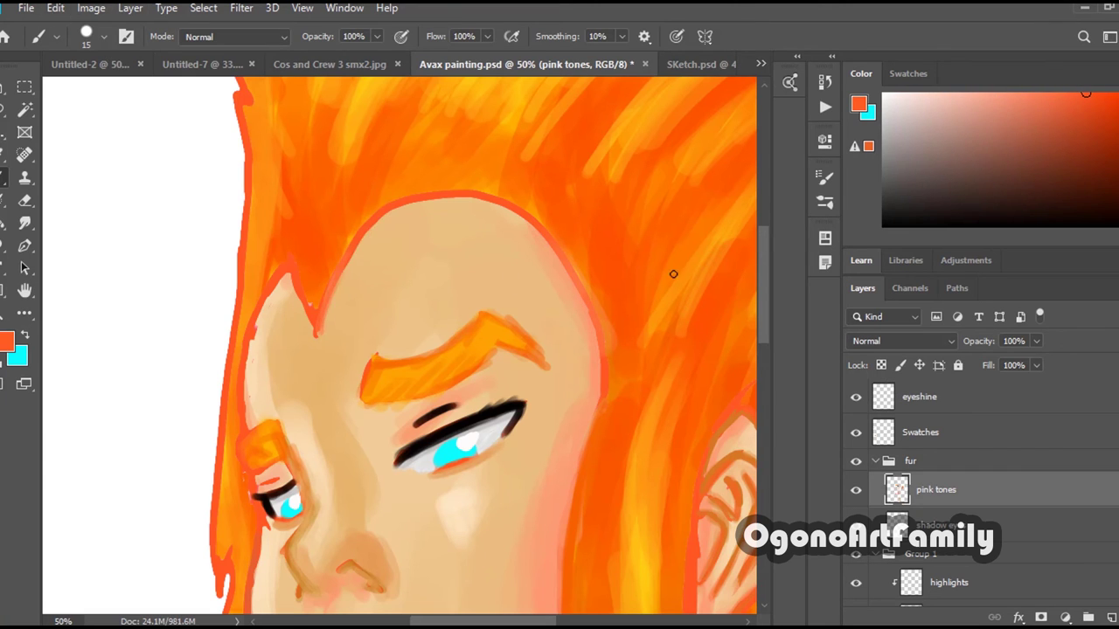
# Sample oranges and paint over the red outlines of the brown opening's yellow trim, its spot, the neck crease and the chest line.
pyautogui.moveTo(763, 301); pyautogui.dragTo(763, 454)
pyautogui.keyDown('alt'); pyautogui.click(516, 295); pyautogui.keyUp('alt')
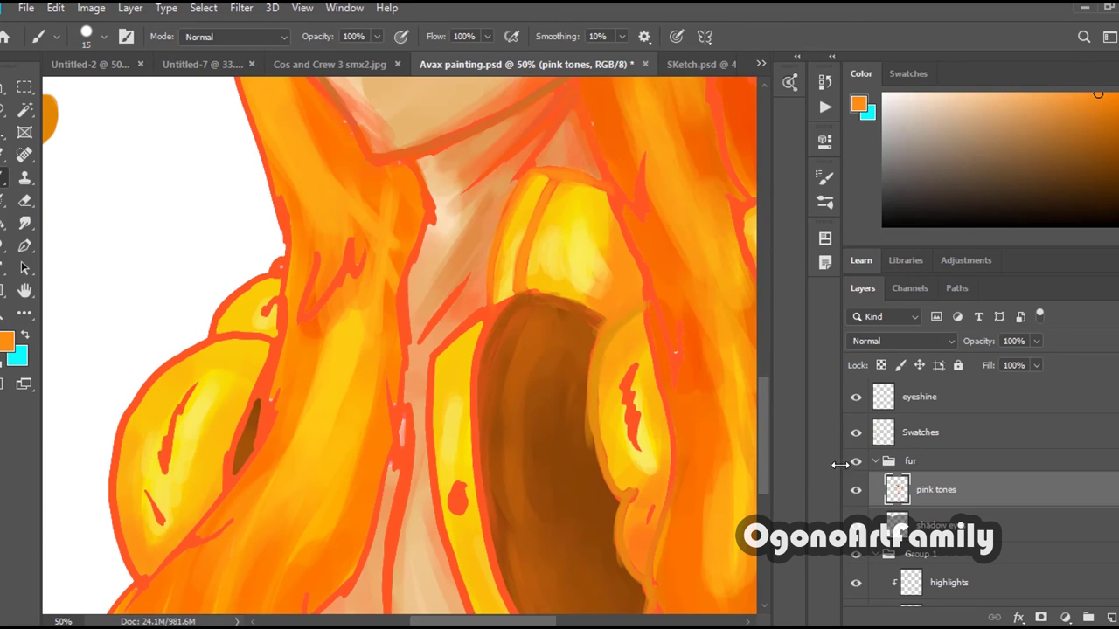
pyautogui.scroll(-3, 612, 394)
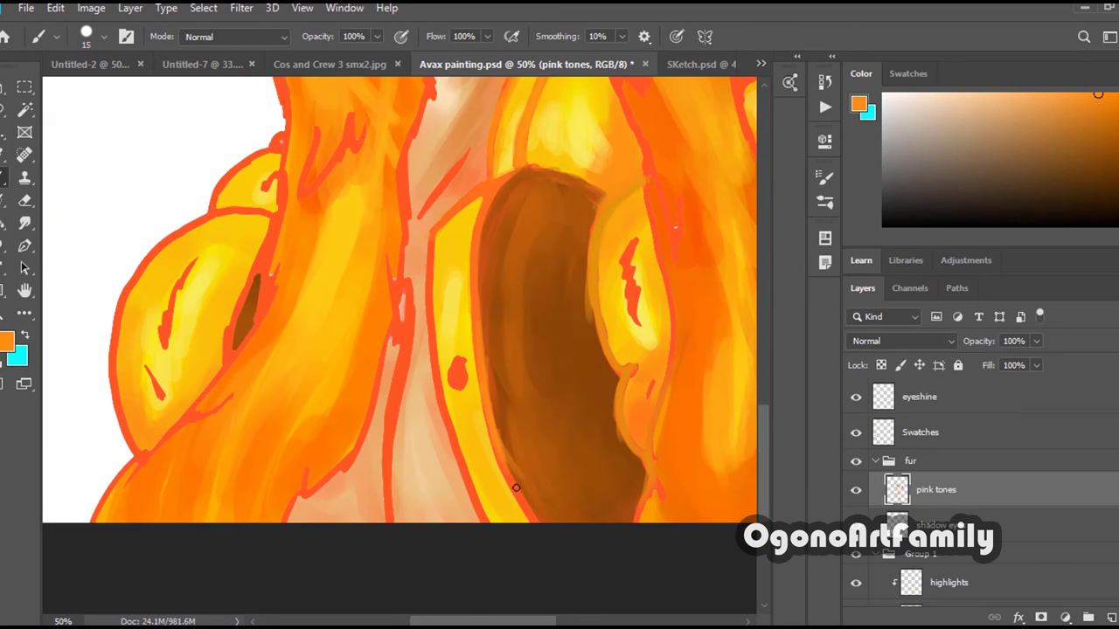
pyautogui.moveTo(434, 229)
pyautogui.mouseDown()
pyautogui.moveTo(453, 443)
pyautogui.moveTo(488, 522)
pyautogui.mouseUp()
pyautogui.moveTo(456, 361); pyautogui.dragTo(463, 389)
pyautogui.moveTo(422, 214); pyautogui.dragTo(465, 159)
pyautogui.keyDown('alt'); pyautogui.click(402, 371); pyautogui.keyUp('alt')
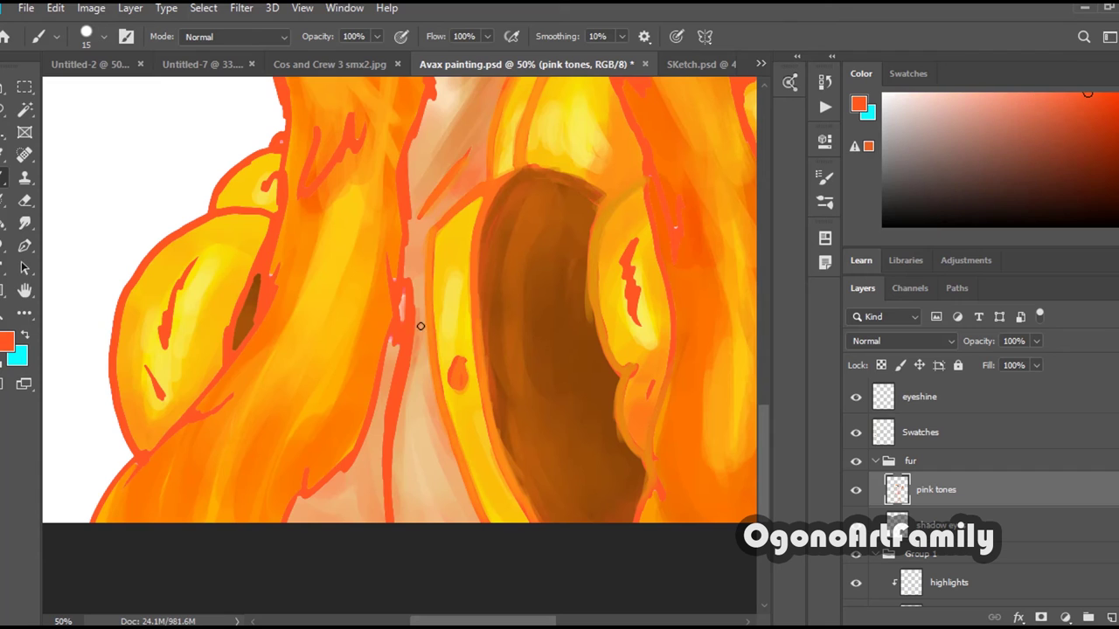
pyautogui.moveTo(419, 325); pyautogui.dragTo(396, 522)
pyautogui.hscroll(-1, 579, 494)
# Sample an orange from the jacket and paint over the red outlines of the yellow shoulder rolls beside the front hair lock.
pyautogui.keyDown('alt'); pyautogui.click(490, 304); pyautogui.keyUp('alt')
pyautogui.moveTo(287, 367)
pyautogui.mouseDown()
pyautogui.moveTo(306, 278)
pyautogui.moveTo(336, 216)
pyautogui.mouseUp()
pyautogui.moveTo(246, 224); pyautogui.dragTo(333, 214)
pyautogui.moveTo(197, 263); pyautogui.dragTo(248, 224)
pyautogui.moveTo(169, 360); pyautogui.dragTo(215, 255)
pyautogui.moveTo(188, 303); pyautogui.dragTo(182, 455)
pyautogui.scroll(3, 468, 293)
pyautogui.moveTo(329, 254); pyautogui.dragTo(338, 243)
# Recolour the front hair lock's edge beside the shoulder rolls and set the foreground to a darker brown-orange.
pyautogui.keyDown('alt'); pyautogui.click(354, 248); pyautogui.keyUp('alt')
pyautogui.moveTo(341, 185); pyautogui.dragTo(340, 328)
pyautogui.keyDown('alt'); pyautogui.click(333, 423); pyautogui.keyUp('alt')
pyautogui.click(7, 342)
pyautogui.click(562, 160)
pyautogui.press('Return')
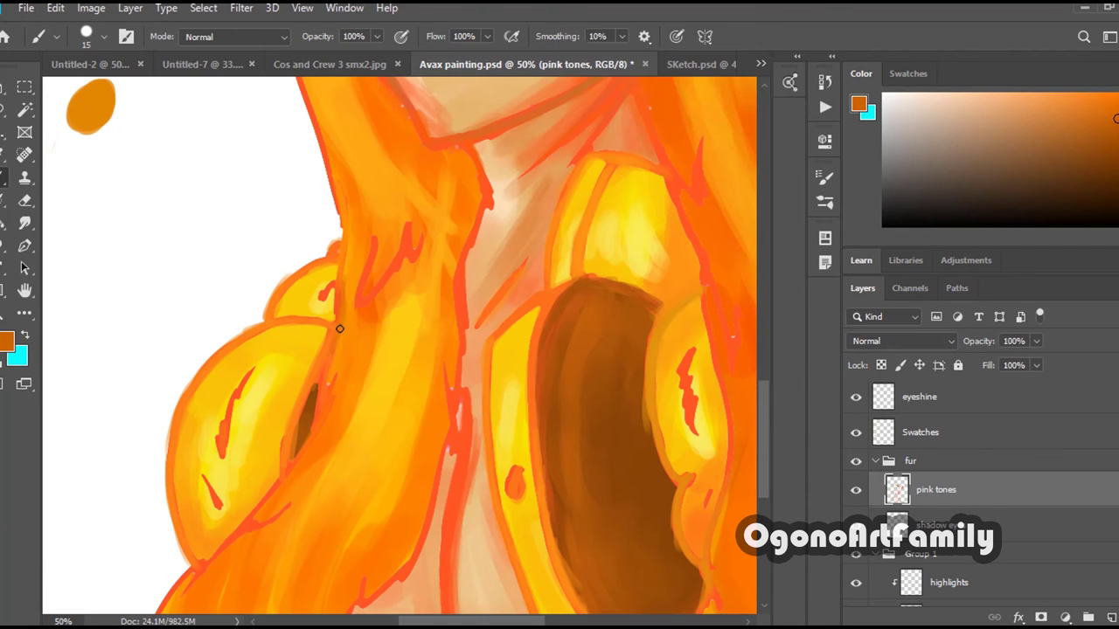
# Paint over the red outlines of the yellow jacket rolls near the painting's lower-right corner and undo the last brush stroke.
pyautogui.hscroll(10, 422, 370)
pyautogui.scroll(-5, 546, 371)
pyautogui.moveTo(558, 388); pyautogui.dragTo(708, 377)
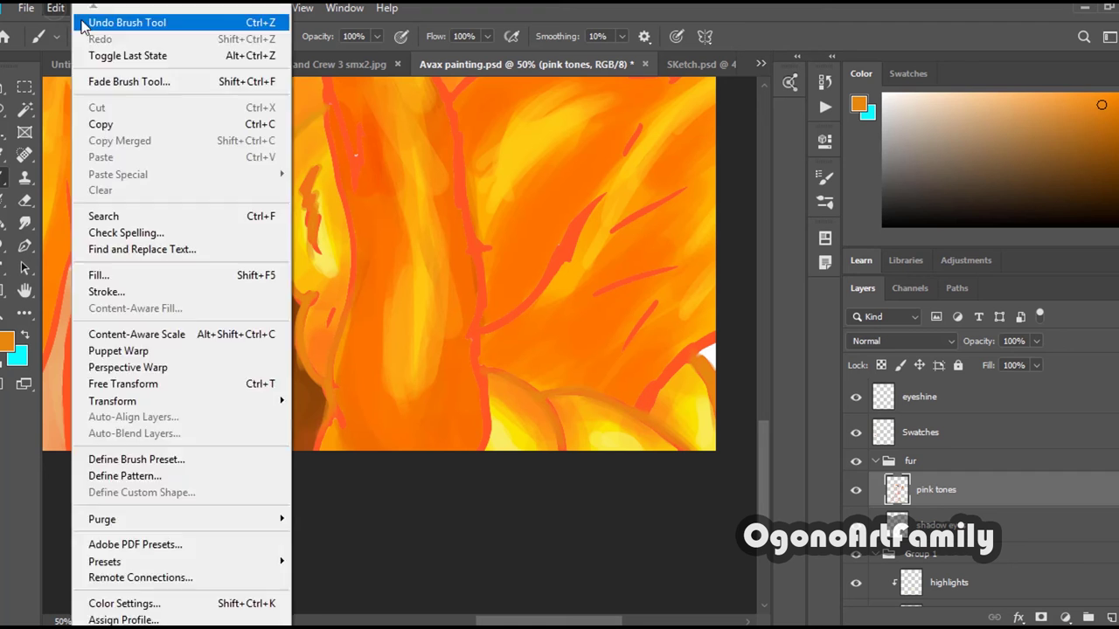
pyautogui.scroll(-5, 368, 360)
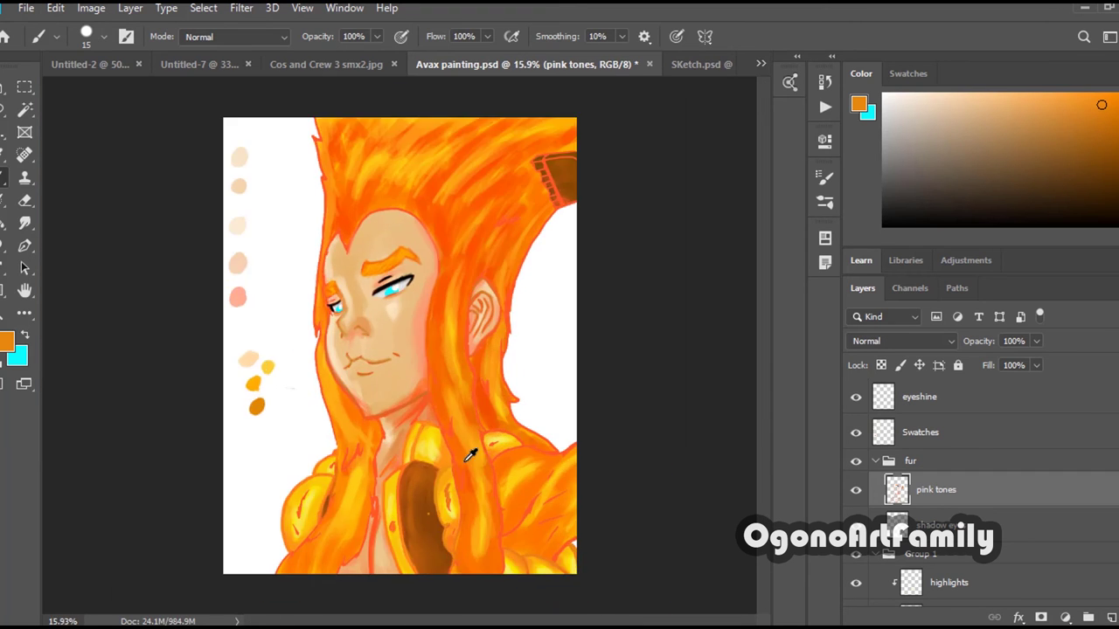
# Sample a dark orange beside the small brown slit and repaint the front hair lock's edge along the neck.
pyautogui.scroll(4, 394, 507)
pyautogui.scroll(-3, 352, 513)
pyautogui.scroll(1, 360, 512)
pyautogui.rightClick(342, 342)
pyautogui.moveTo(541, 514); pyautogui.dragTo(541, 525)
pyautogui.click(459, 324)
pyautogui.scroll(9, 254, 526)
pyautogui.keyDown('alt'); pyautogui.click(423, 367); pyautogui.keyUp('alt')
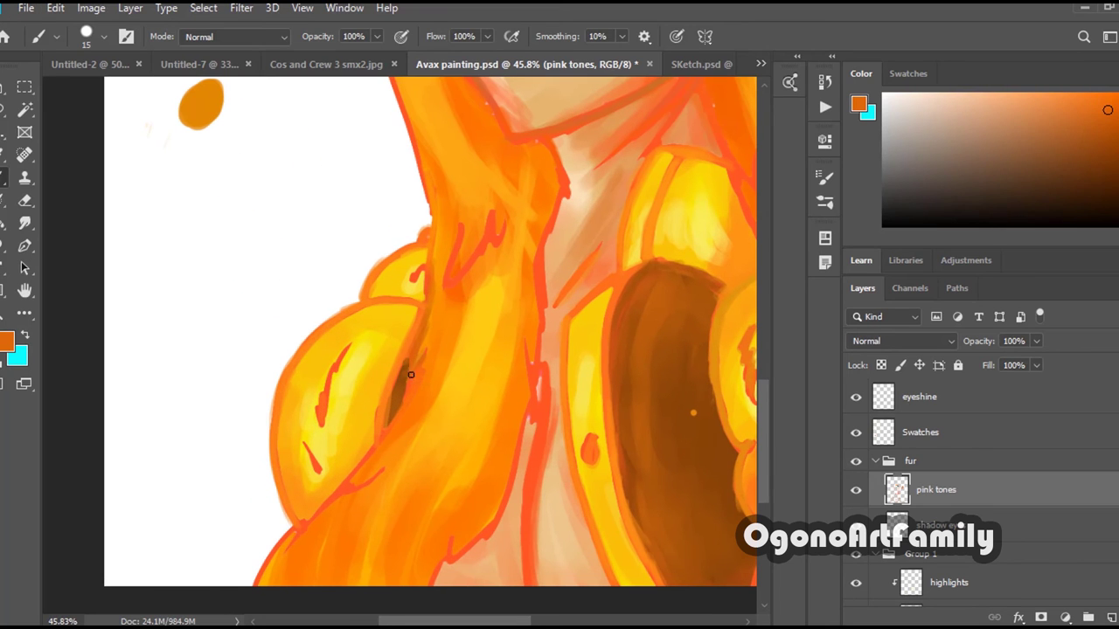
pyautogui.moveTo(539, 376); pyautogui.dragTo(549, 236)
# Paint over the red outer outline of the hair beside the face in dark orange, from the shoulder up to the forehead.
pyautogui.scroll(5, 379, 161)
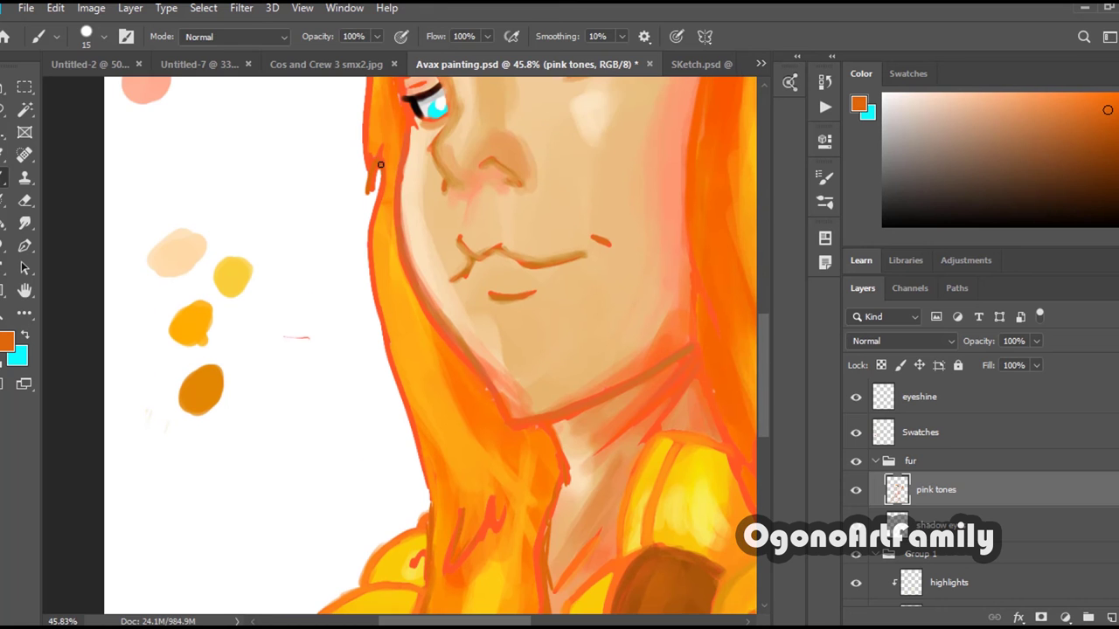
pyautogui.moveTo(415, 413); pyautogui.dragTo(428, 513)
pyautogui.moveTo(367, 181); pyautogui.dragTo(365, 163)
pyautogui.moveTo(763, 336); pyautogui.dragTo(763, 252)
pyautogui.moveTo(379, 409); pyautogui.dragTo(385, 242)
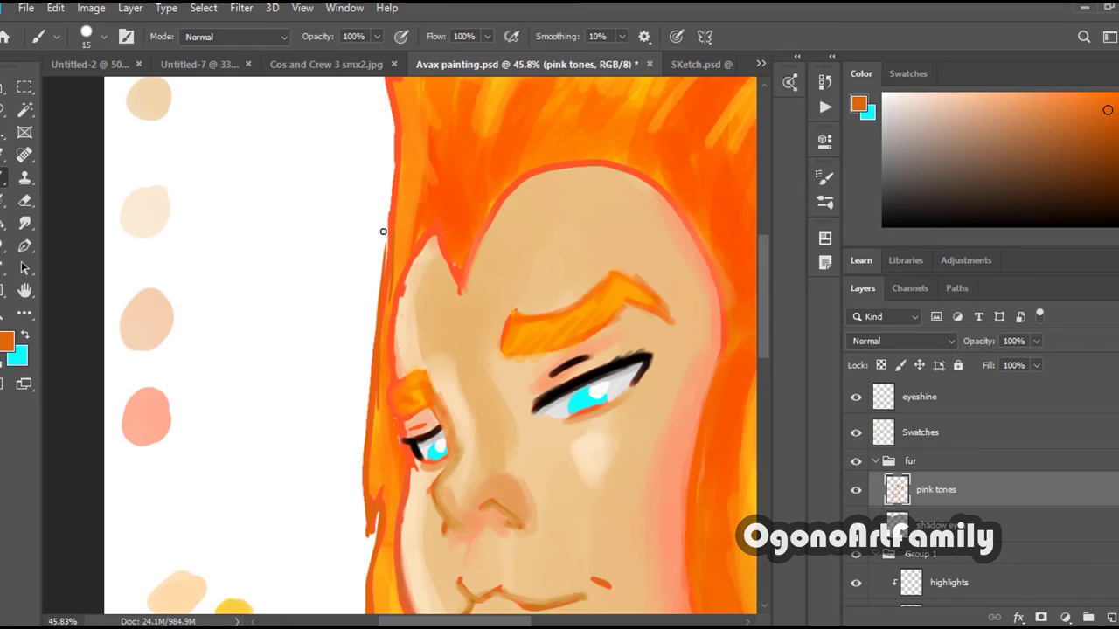
pyautogui.moveTo(764, 249); pyautogui.dragTo(764, 408)
pyautogui.scroll(-6, 439, 327)
pyautogui.scroll(1, 325, 185)
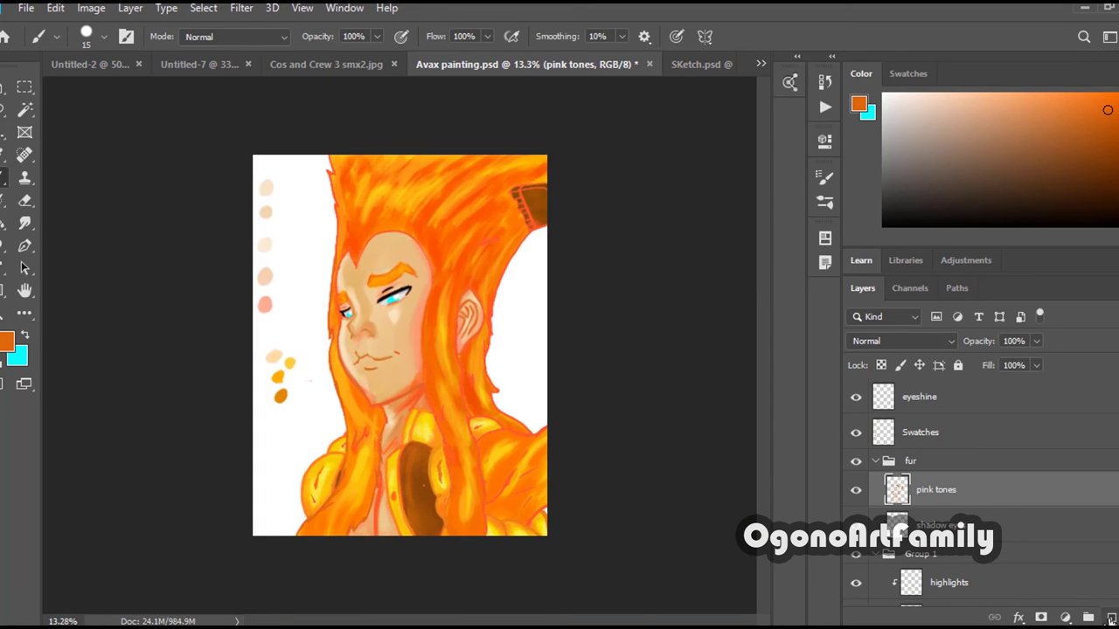
# On a new layer above pink tones, repaint the upper hair's outer outline in dark orange and clean its edge with the Eraser.
pyautogui.click(1110, 617)
pyautogui.scroll(13, 321, 137)
pyautogui.moveTo(310, 340); pyautogui.dragTo(307, 386)
pyautogui.moveTo(316, 240); pyautogui.dragTo(307, 352)
pyautogui.moveTo(300, 178); pyautogui.dragTo(317, 233)
pyautogui.scroll(4, 334, 144)
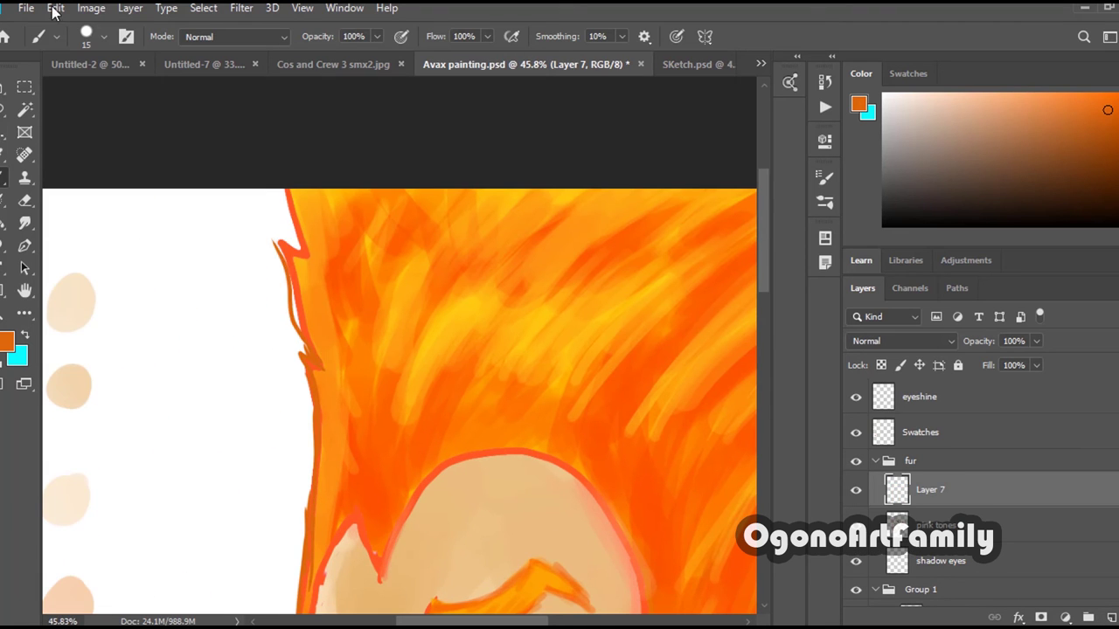
pyautogui.moveTo(299, 337); pyautogui.dragTo(292, 187)
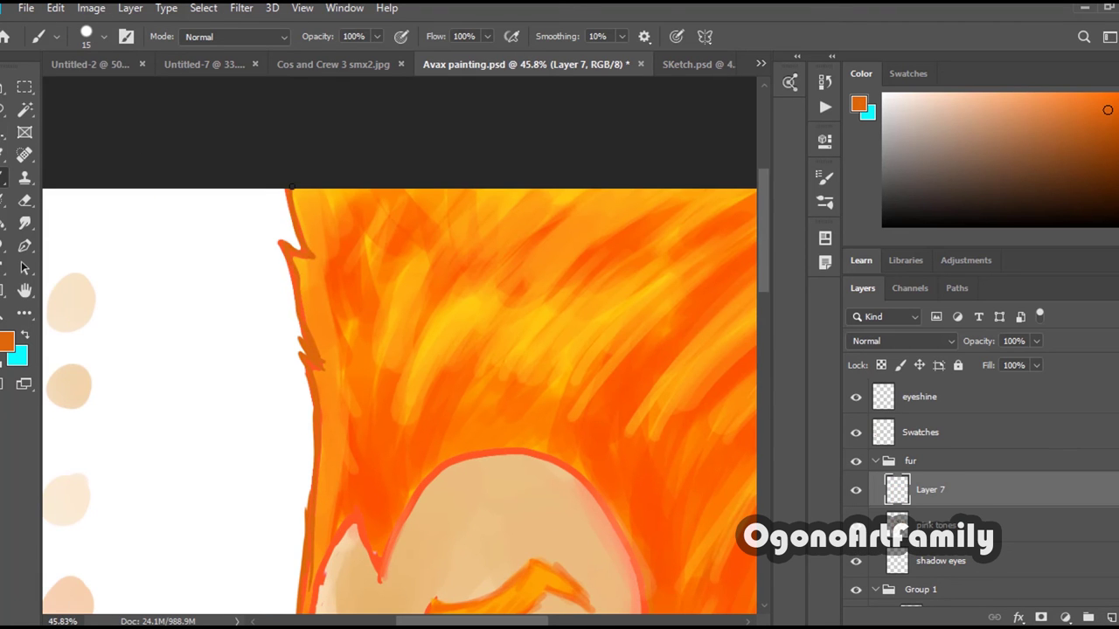
pyautogui.press('e')
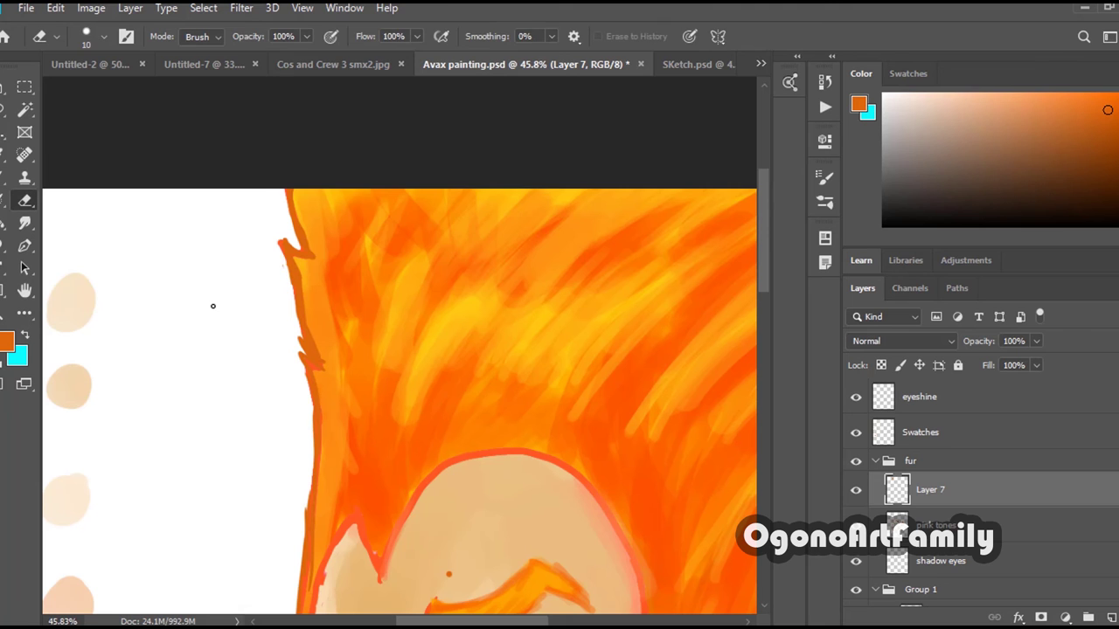
pyautogui.scroll(-8, 262, 262)
pyautogui.scroll(10, 312, 212)
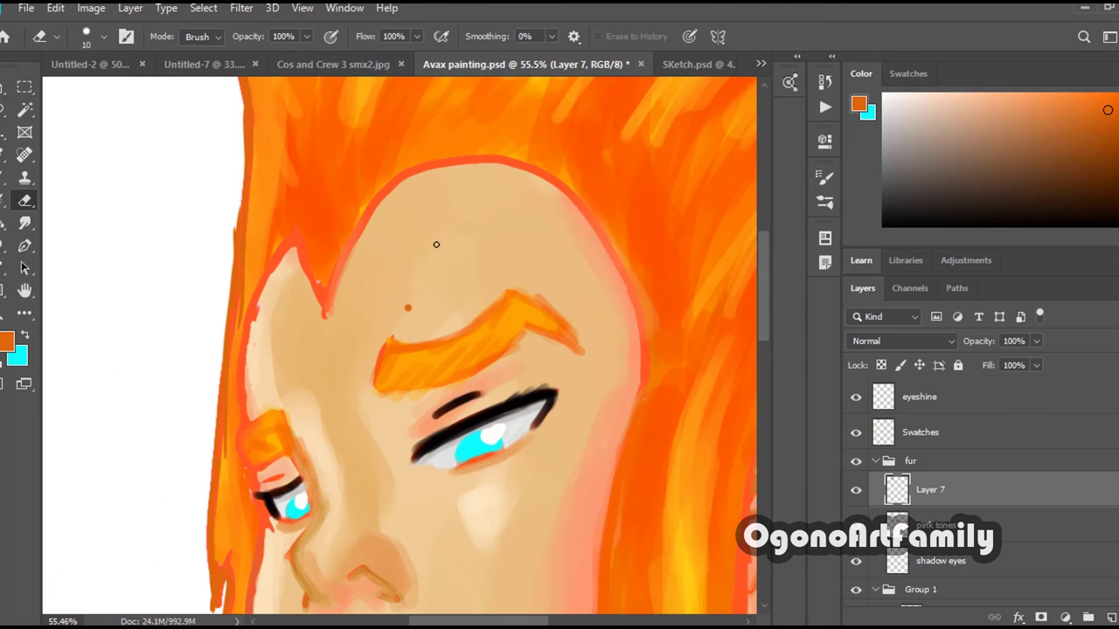
# Paint over the red hairline around the forehead and beside the far eyebrow in dark orange.
pyautogui.press('b')
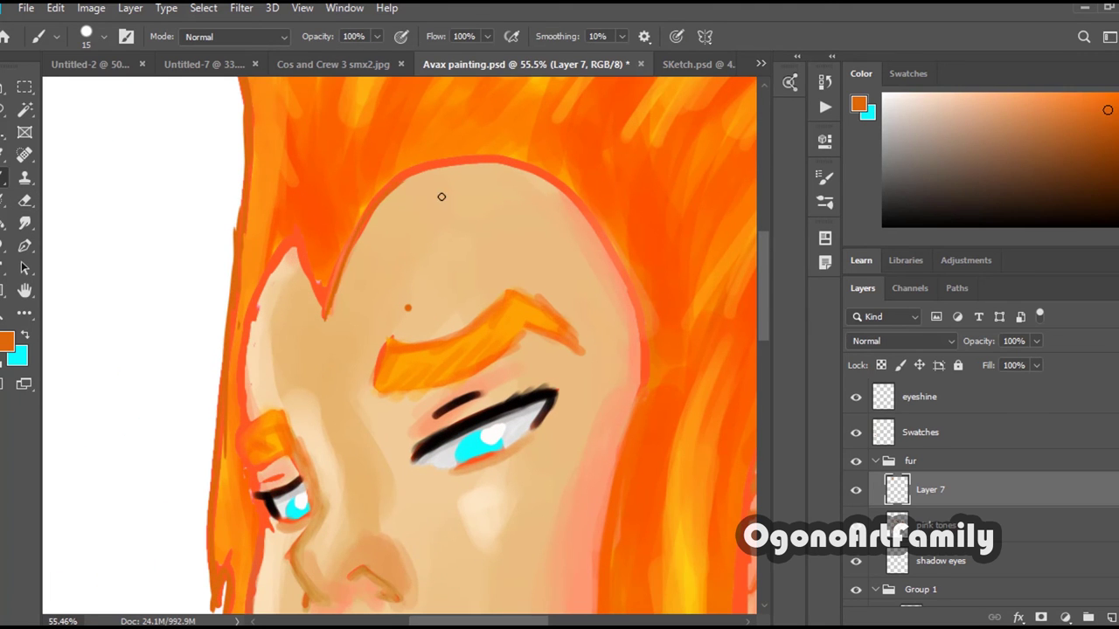
pyautogui.scroll(-3, 352, 223)
pyautogui.scroll(4, 353, 223)
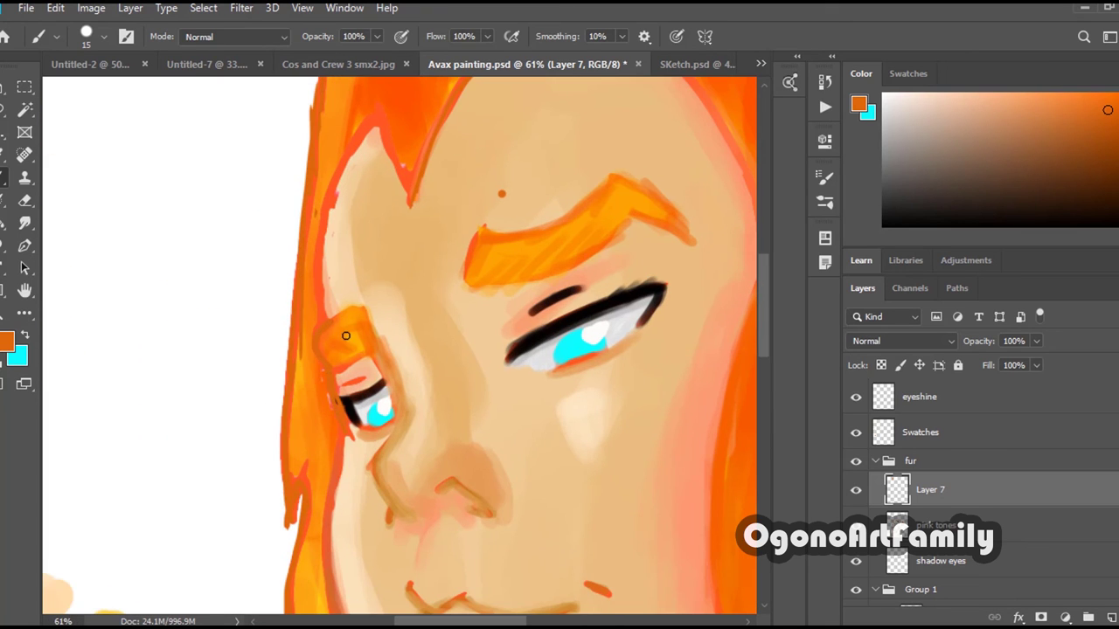
pyautogui.scroll(-2, 345, 336)
pyautogui.press('o')
pyautogui.scroll(-4, 354, 229)
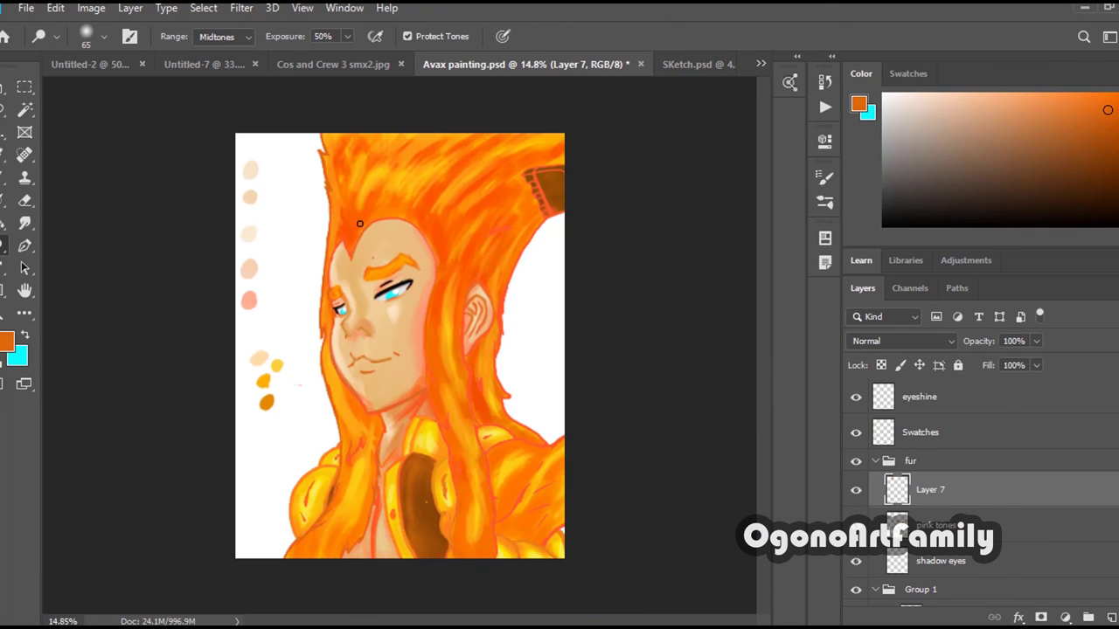
pyautogui.scroll(5, 359, 224)
pyautogui.press('b')
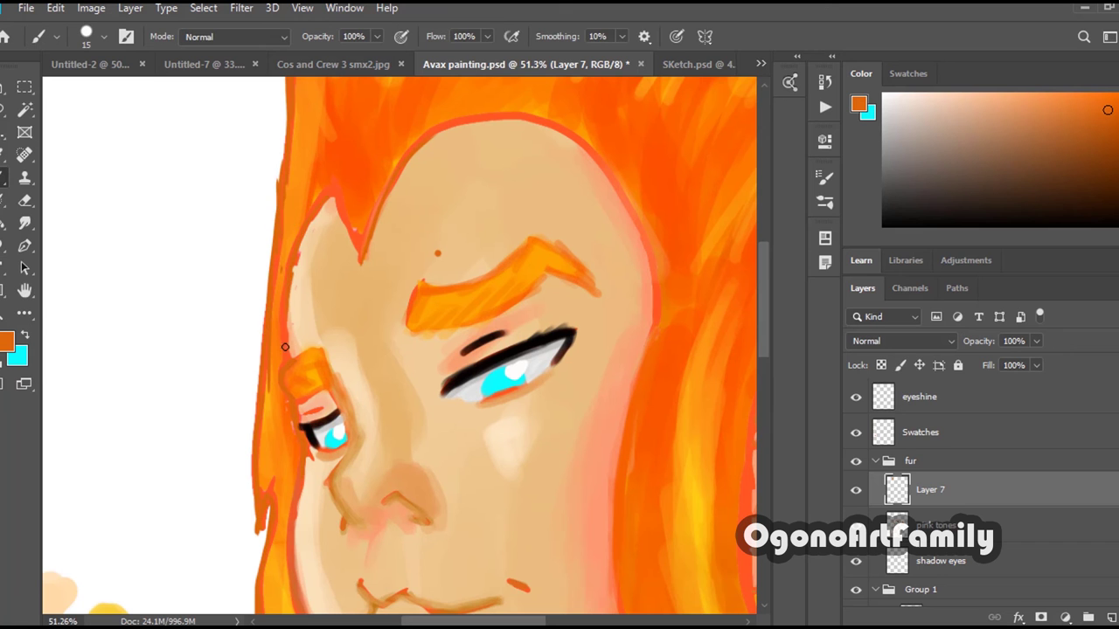
pyautogui.scroll(-6, 512, 367)
pyautogui.scroll(4, 571, 218)
pyautogui.scroll(-3, 559, 379)
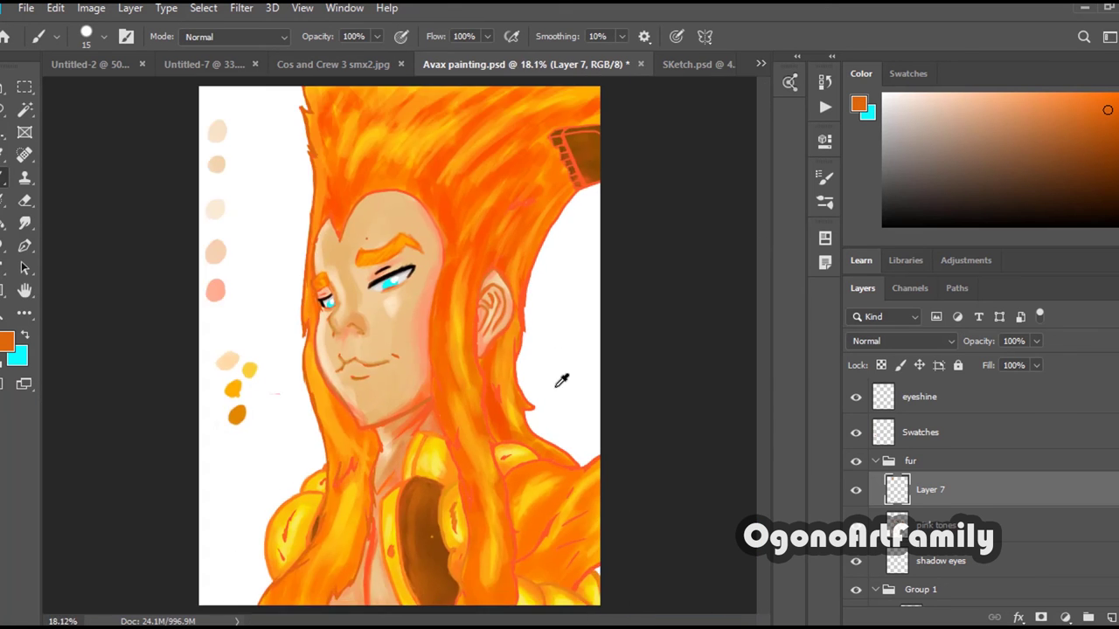
# Paint over the red outlines of the ear and the hair behind it in dark orange.
pyautogui.scroll(4, 569, 219)
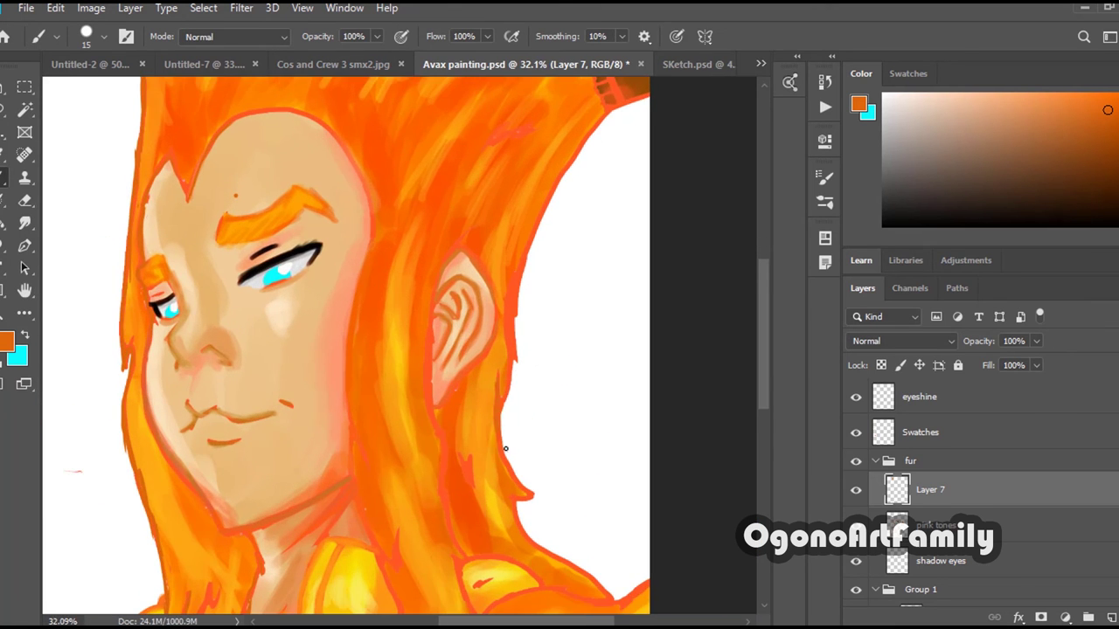
pyautogui.scroll(2, 448, 366)
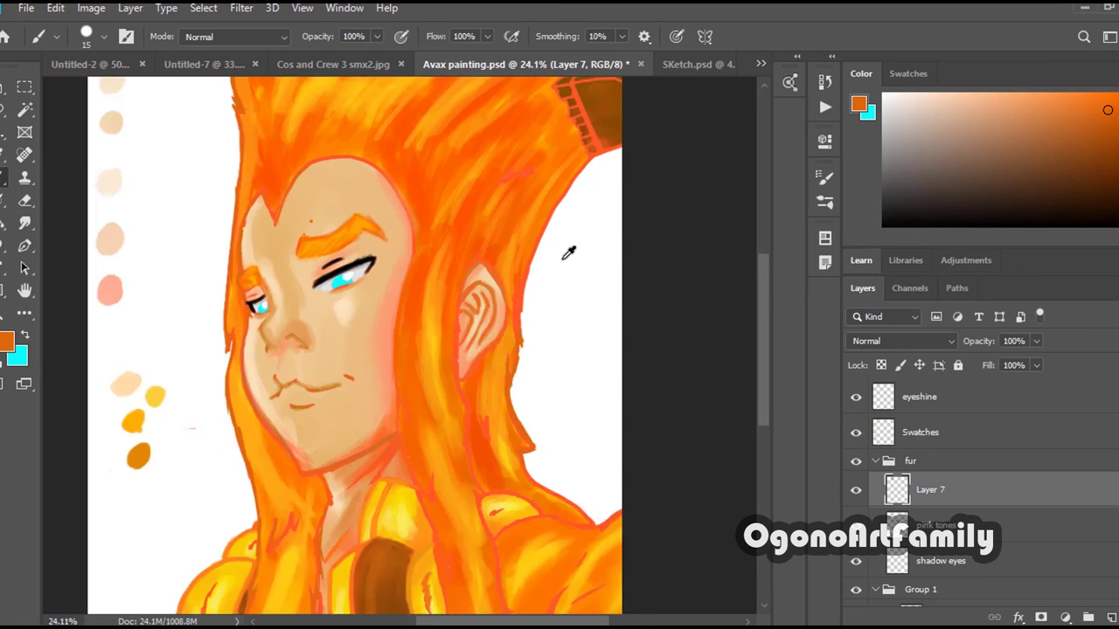
pyautogui.scroll(-1, 544, 260)
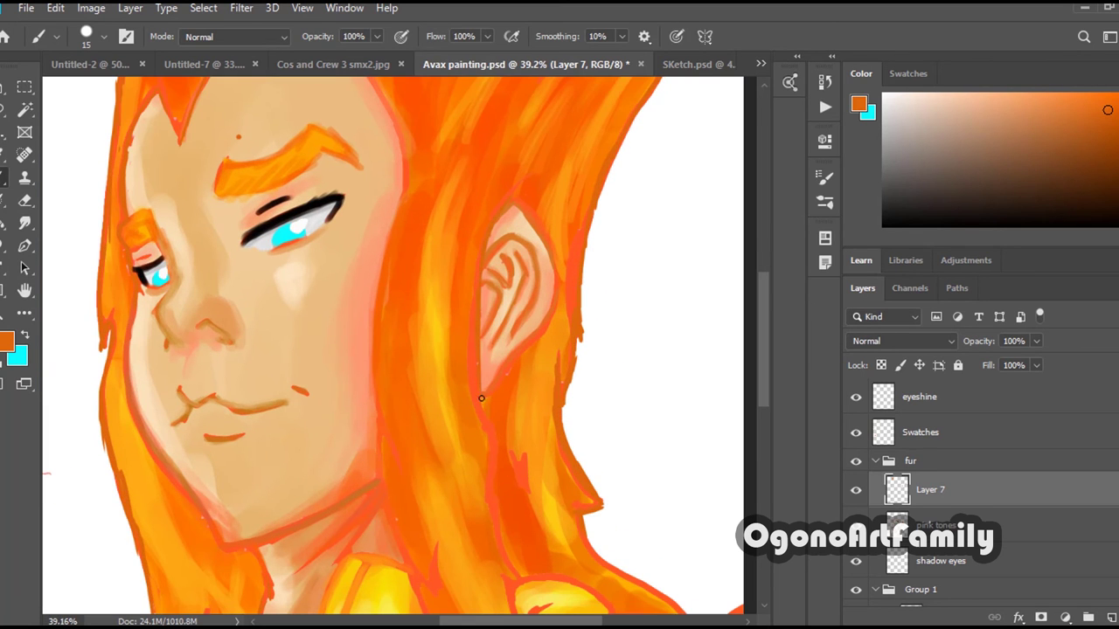
# Paint over the red outlines of the long hair locks, shoulder and jacket collar in dark orange.
pyautogui.scroll(-4, 493, 474)
pyautogui.scroll(3, 187, 332)
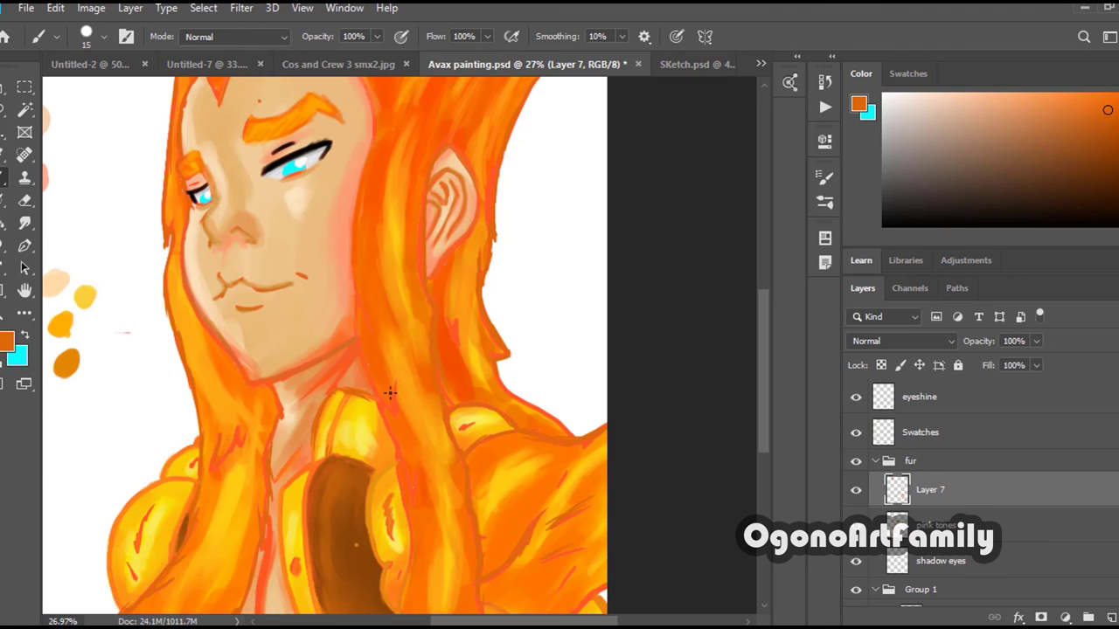
pyautogui.scroll(-3, 747, 402)
pyautogui.moveTo(764, 373); pyautogui.dragTo(754, 298)
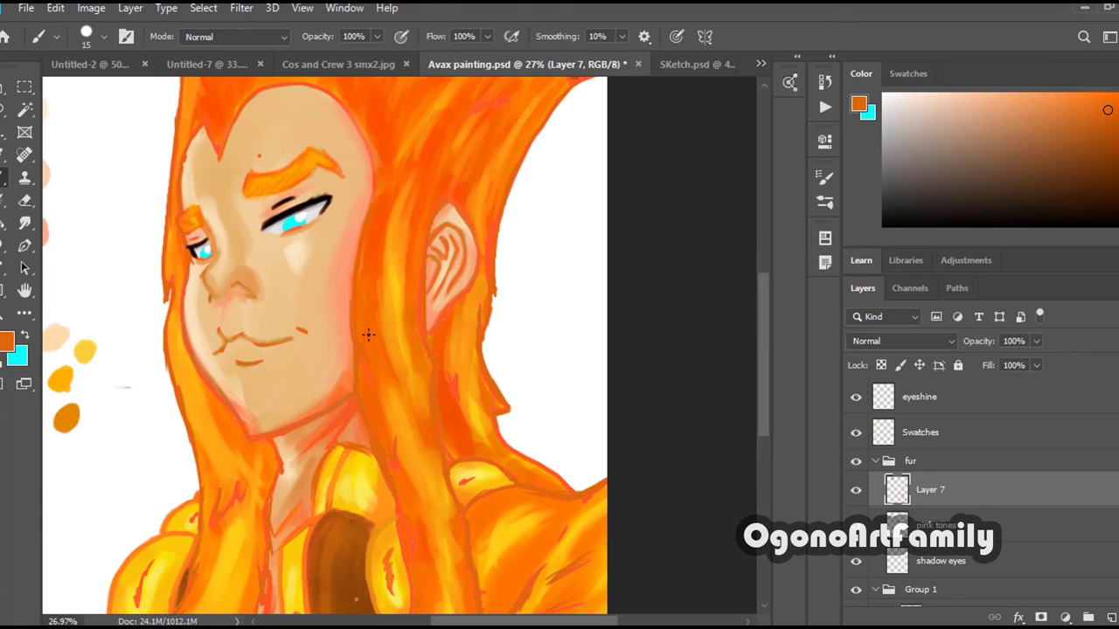
pyautogui.moveTo(763, 330)
pyautogui.mouseDown()
pyautogui.moveTo(763, 365)
pyautogui.moveTo(763, 306)
pyautogui.mouseUp()
# Sample the dark orange outline colour and repaint the red hairline arching over the forehead and down beside the near eye.
pyautogui.keyDown('alt'); pyautogui.click(551, 410); pyautogui.keyUp('alt')
pyautogui.press('z')
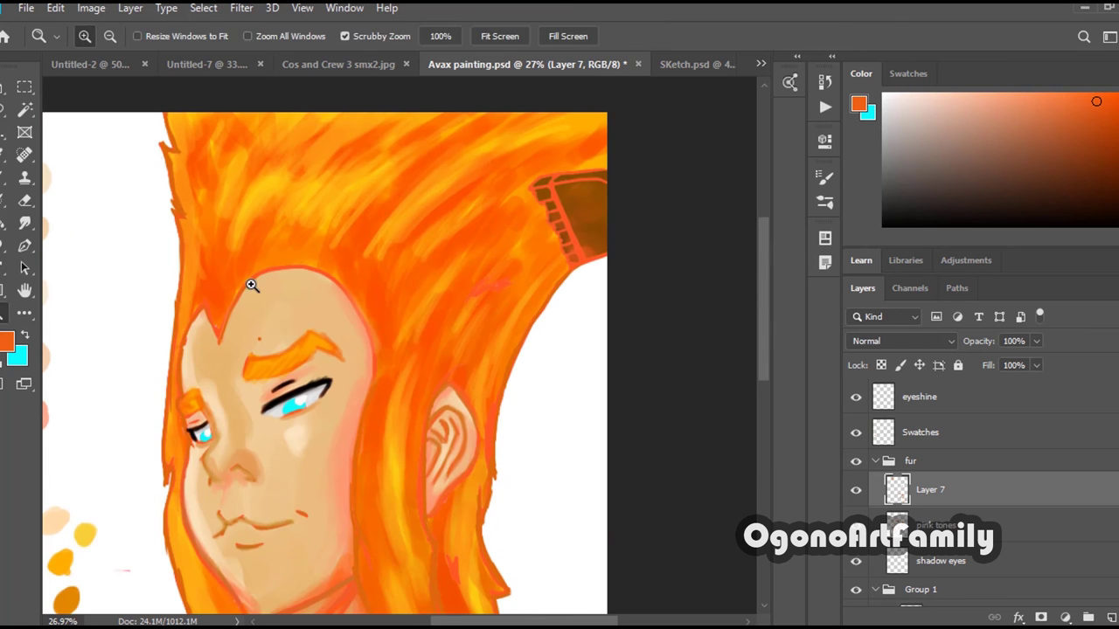
pyautogui.click(255, 269)
pyautogui.click(255, 270)
pyautogui.press('b')
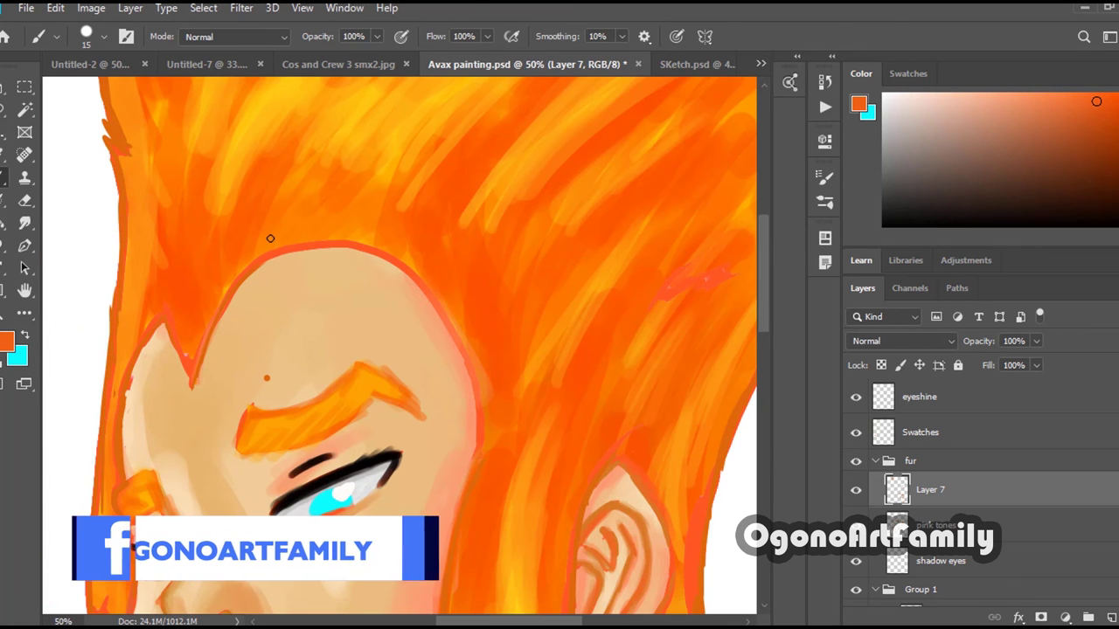
pyautogui.keyDown('alt'); pyautogui.click(191, 366); pyautogui.keyUp('alt')
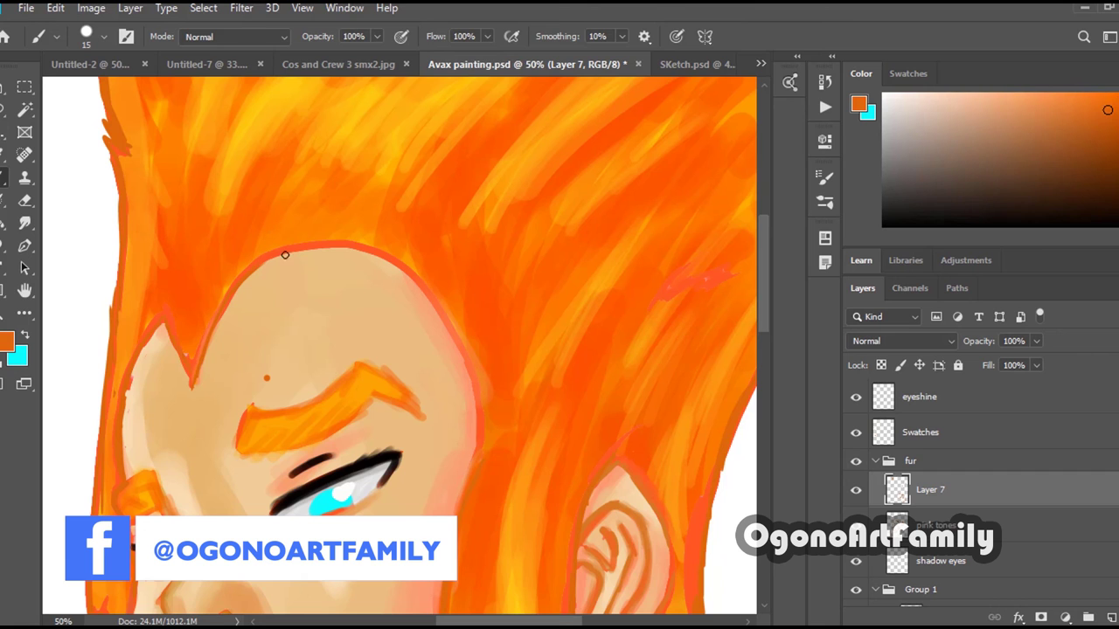
pyautogui.moveTo(428, 297); pyautogui.dragTo(479, 472)
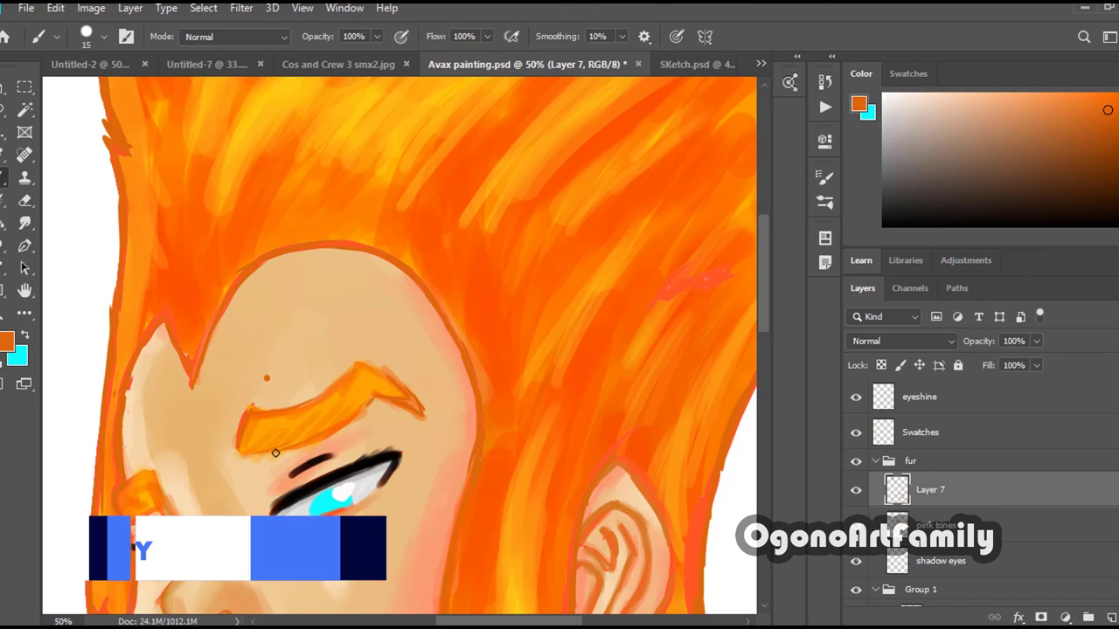
# Refine the near eyebrow's outline, then sample the forehead skin tone and cover the stray orange dot above the eyebrow.
pyautogui.keyDown('alt'); pyautogui.click(395, 395); pyautogui.keyUp('alt')
pyautogui.keyDown('alt'); pyautogui.click(276, 383); pyautogui.keyUp('alt')
pyautogui.click(267, 379)
pyautogui.scroll(-12, 225, 502)
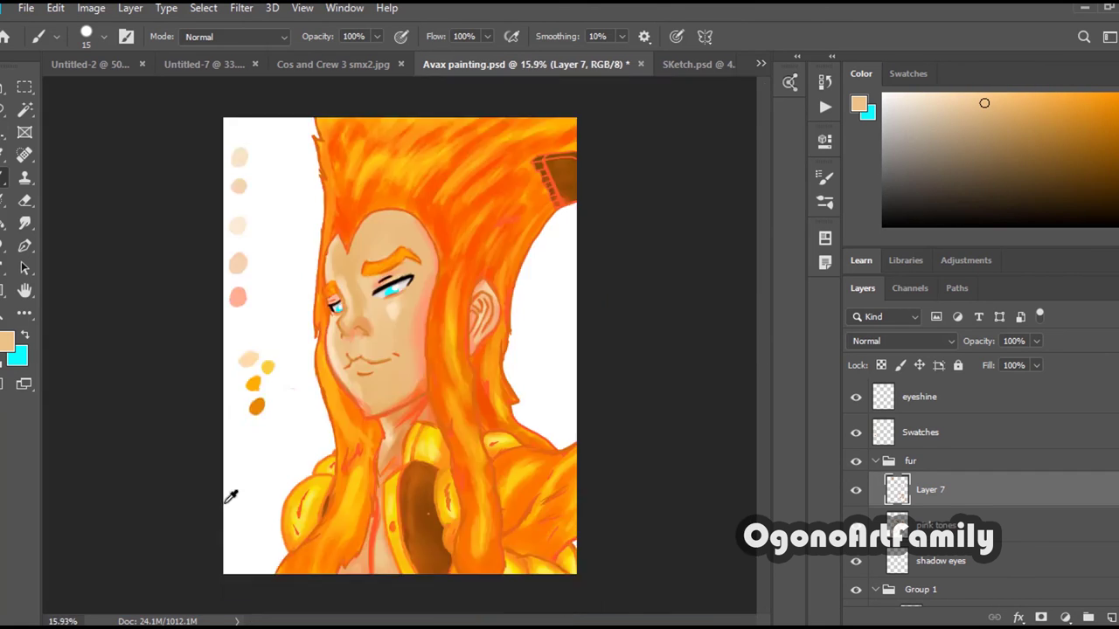
# Sample a darker skin tone and shade beneath the lower lip with the Hard Round Pressure Opacity and Flow brush.
pyautogui.scroll(9, 349, 376)
pyautogui.scroll(2, 456, 487)
pyautogui.keyDown('alt'); pyautogui.click(403, 311); pyautogui.keyUp('alt')
pyautogui.click(56, 8)
pyautogui.rightClick(449, 257)
pyautogui.scroll(-3, 600, 441)
pyautogui.click(600, 446)
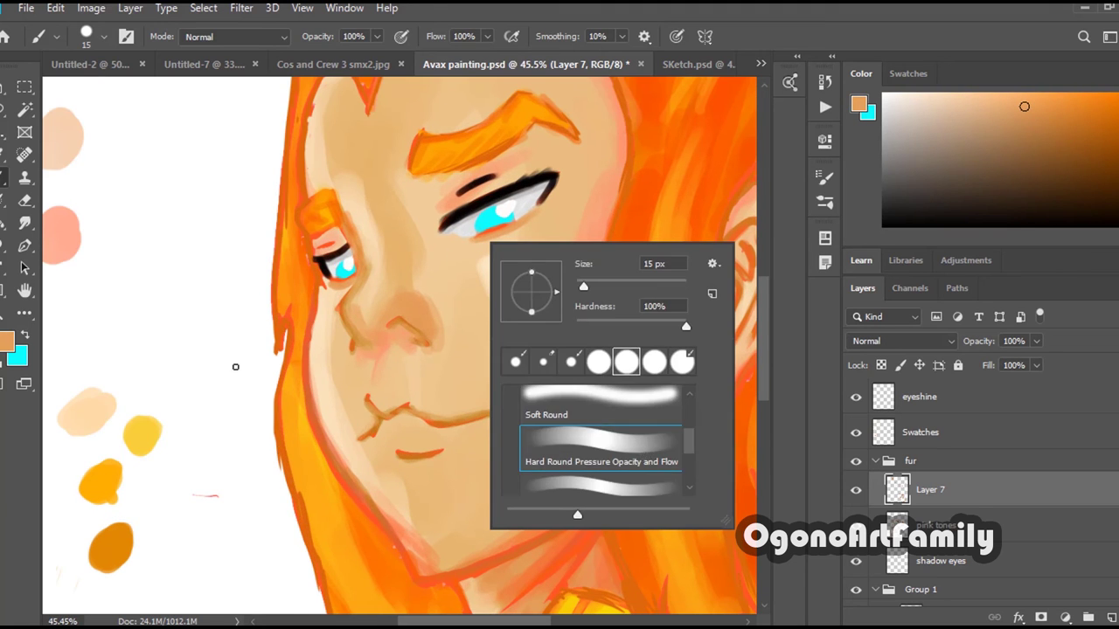
pyautogui.rightClick(159, 359)
pyautogui.rightClick(206, 320)
pyautogui.click(58, 9)
pyautogui.click(58, 9)
pyautogui.moveTo(406, 473)
pyautogui.mouseDown()
pyautogui.moveTo(424, 492)
pyautogui.moveTo(406, 460)
pyautogui.mouseUp()
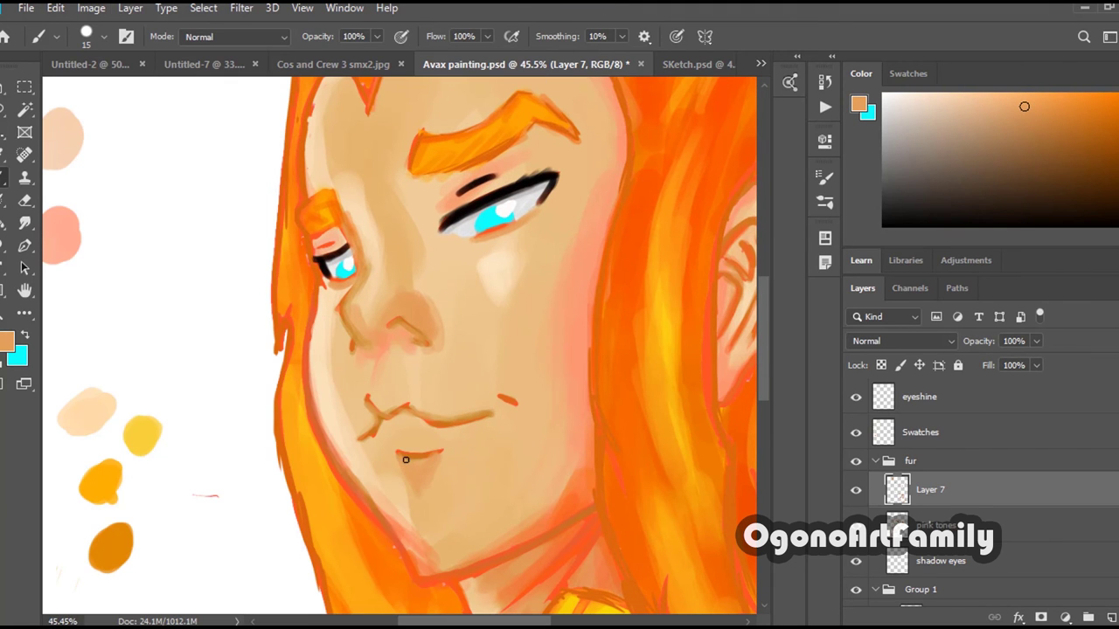
# Sample the dark orange hair outline and repaint the eyelid creases above both eyes.
pyautogui.keyDown('alt'); pyautogui.click(283, 437); pyautogui.keyUp('alt')
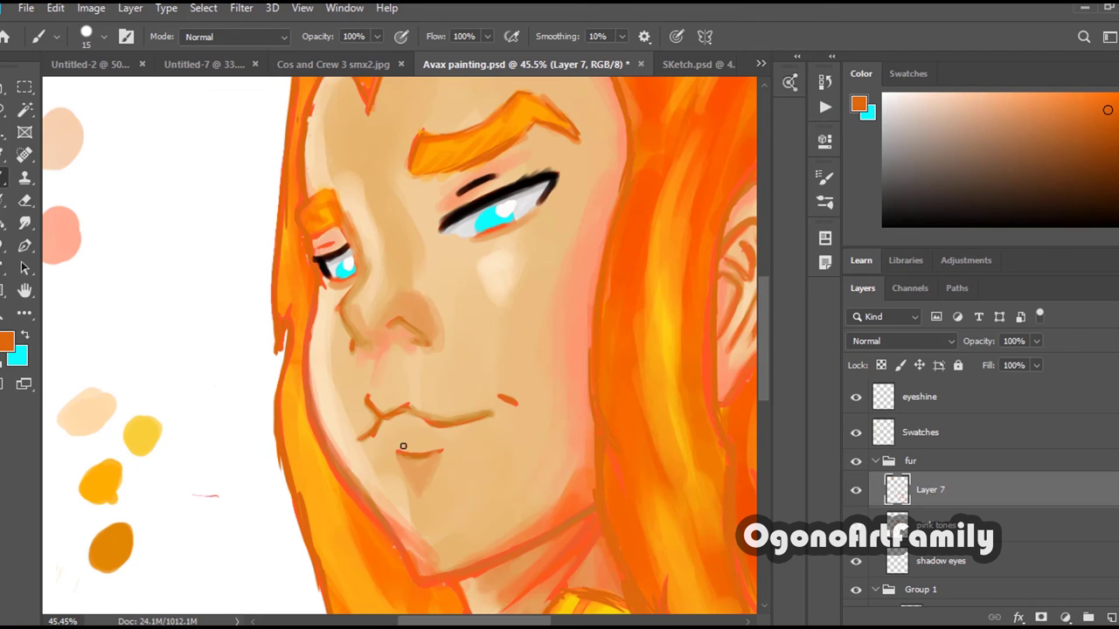
pyautogui.moveTo(459, 194); pyautogui.dragTo(504, 171)
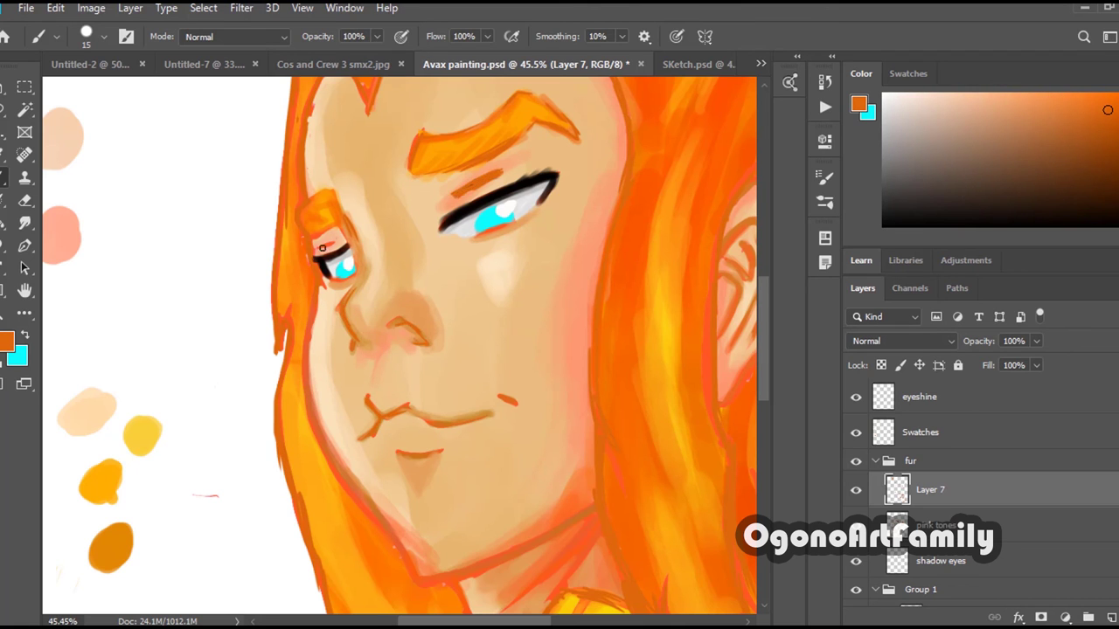
pyautogui.keyDown('alt'); pyautogui.click(352, 356); pyautogui.keyUp('alt')
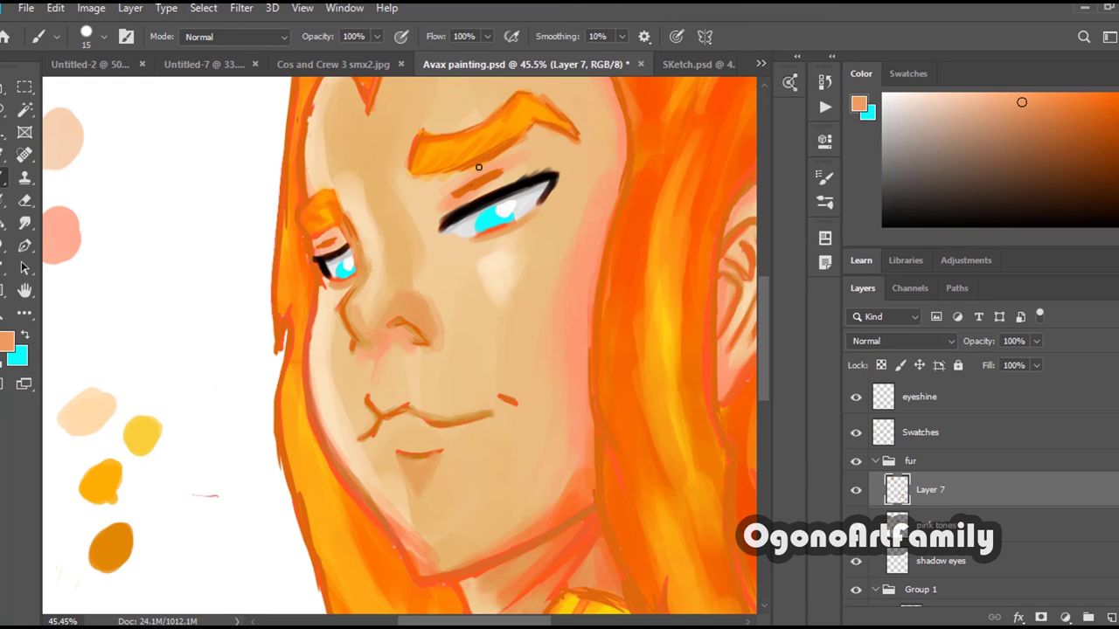
pyautogui.click(856, 563)
pyautogui.click(856, 563)
pyautogui.scroll(-8, 979, 490)
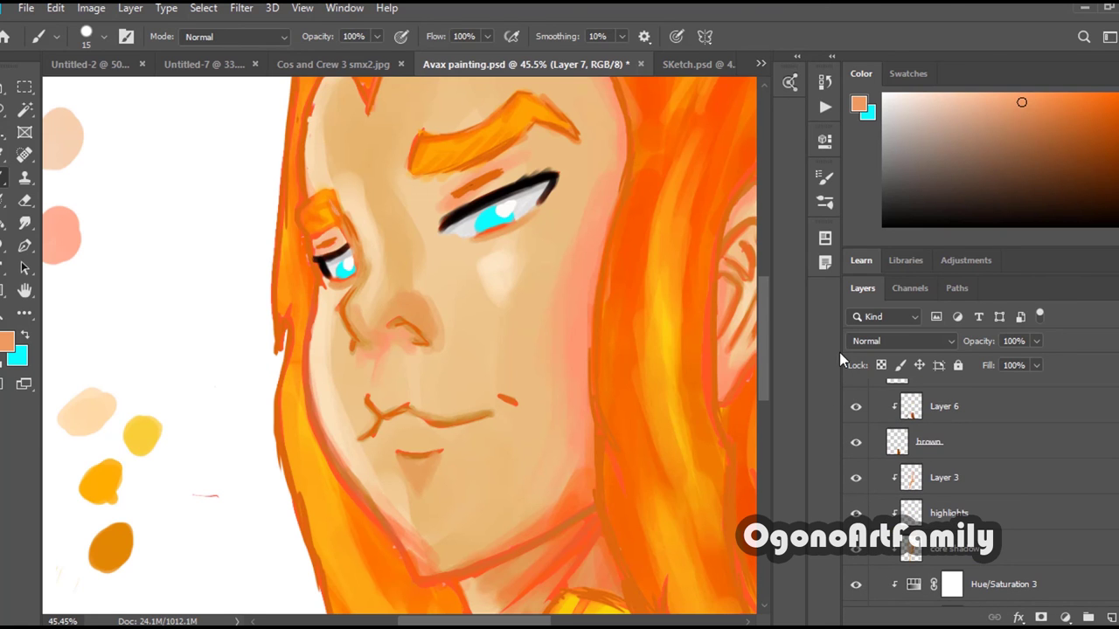
pyautogui.scroll(8, 979, 489)
# Sample dark orange tones from the line work and repaint the outline of the far eyebrow.
pyautogui.keyDown('alt'); pyautogui.click(340, 262); pyautogui.keyUp('alt')
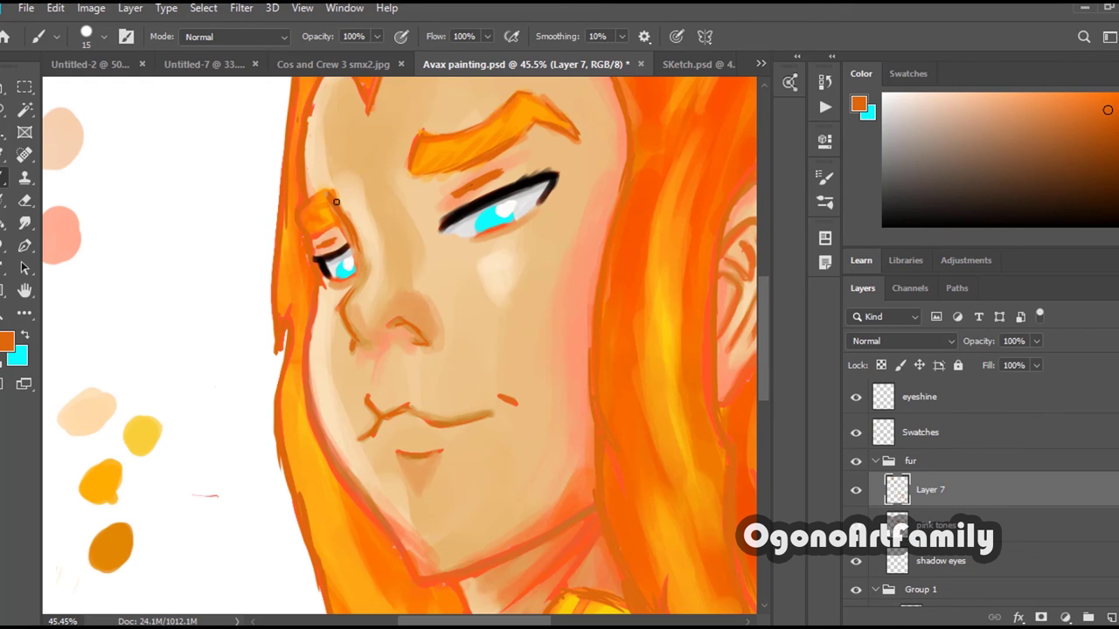
pyautogui.moveTo(312, 202); pyautogui.dragTo(342, 187)
pyautogui.keyDown('alt'); pyautogui.click(295, 225); pyautogui.keyUp('alt')
pyautogui.rightClick(302, 224)
pyautogui.click(301, 229)
pyautogui.keyDown('alt'); pyautogui.click(318, 231); pyautogui.keyUp('alt')
pyautogui.keyDown('alt'); pyautogui.click(334, 214); pyautogui.keyUp('alt')
pyautogui.keyDown('alt'); pyautogui.click(407, 407); pyautogui.keyUp('alt')
pyautogui.keyDown('alt'); pyautogui.click(407, 408); pyautogui.keyUp('alt')
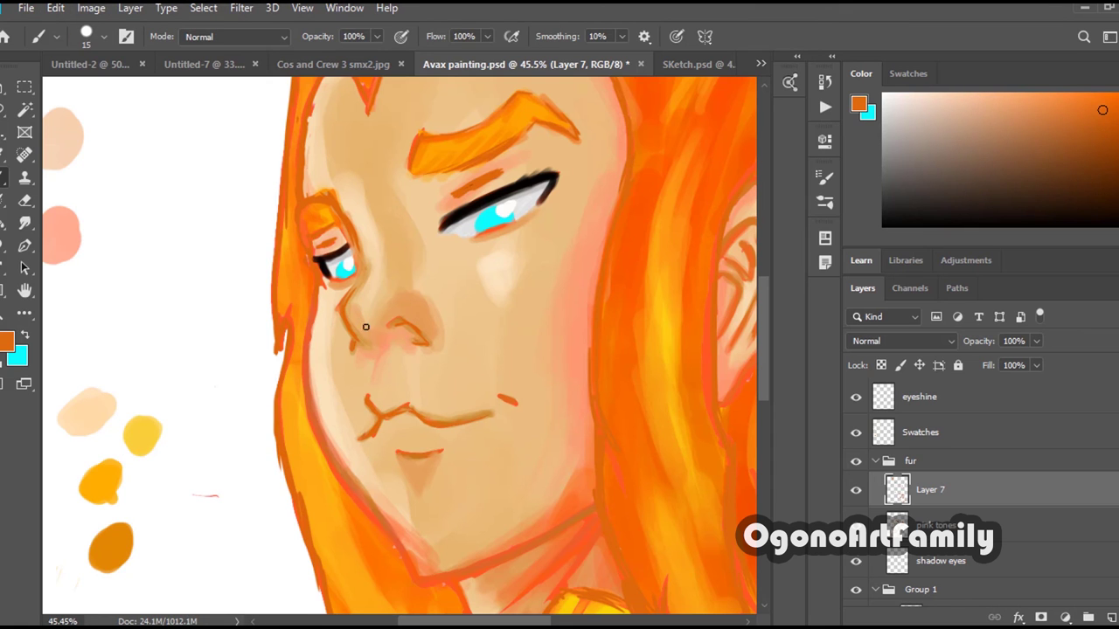
# Repaint the red jaw and chin outline in dark orange, resampling the colour from the mouth line.
pyautogui.scroll(-3, 357, 324)
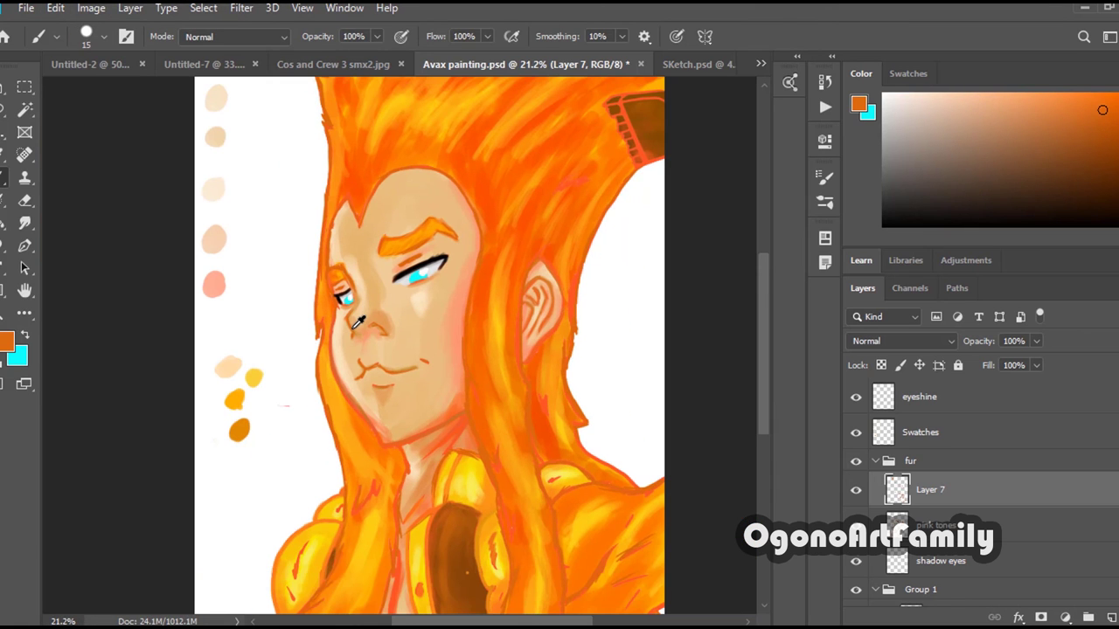
pyautogui.scroll(-1, 357, 324)
pyautogui.scroll(4, 324, 374)
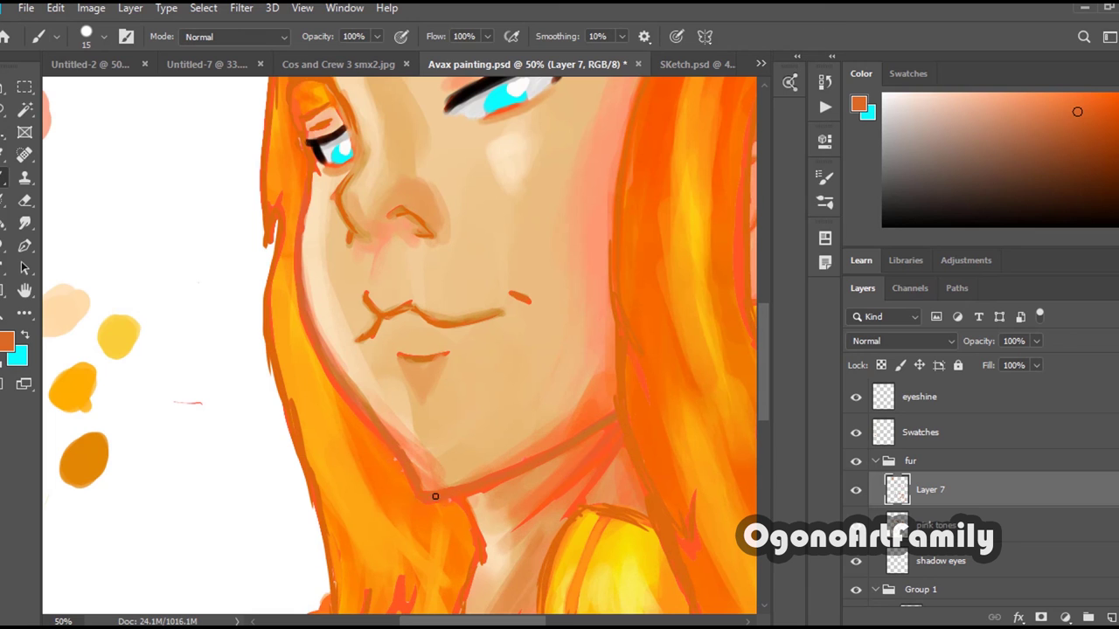
pyautogui.keyDown('alt'); pyautogui.click(376, 307); pyautogui.keyUp('alt')
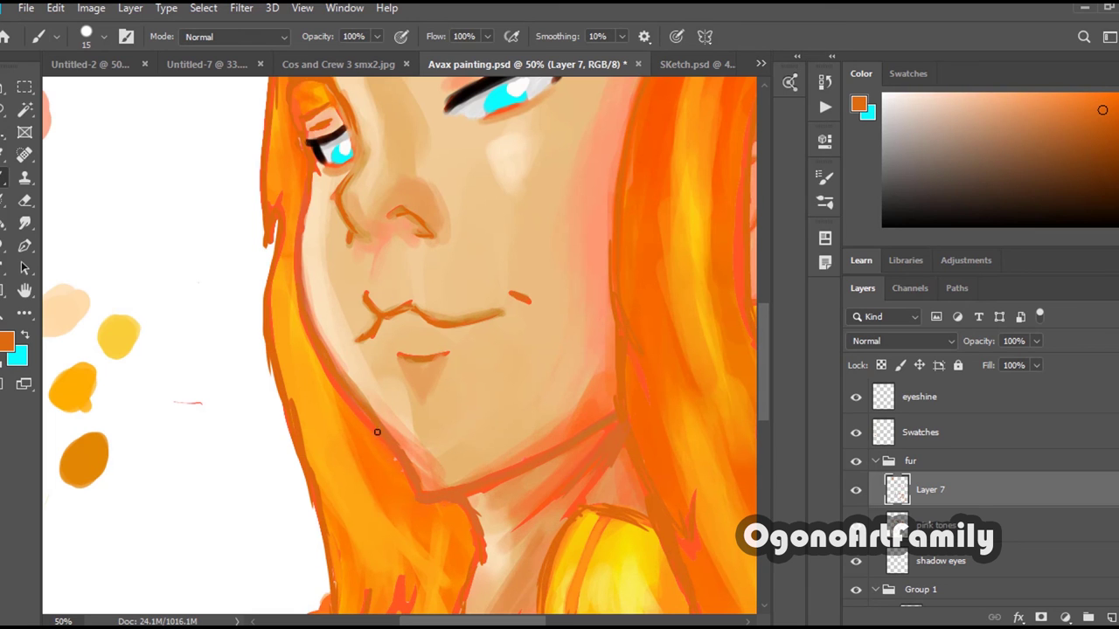
# Compare the whole painting with the fur group hidden and shown.
pyautogui.scroll(-4, 521, 370)
pyautogui.click(857, 463)
pyautogui.click(857, 463)
# Duplicate the 'Line Gap' Fills layer, move the copy to the top of the layer stack and adjust its opacity.
pyautogui.click(875, 461)
pyautogui.click(875, 483)
pyautogui.rightClick(921, 547)
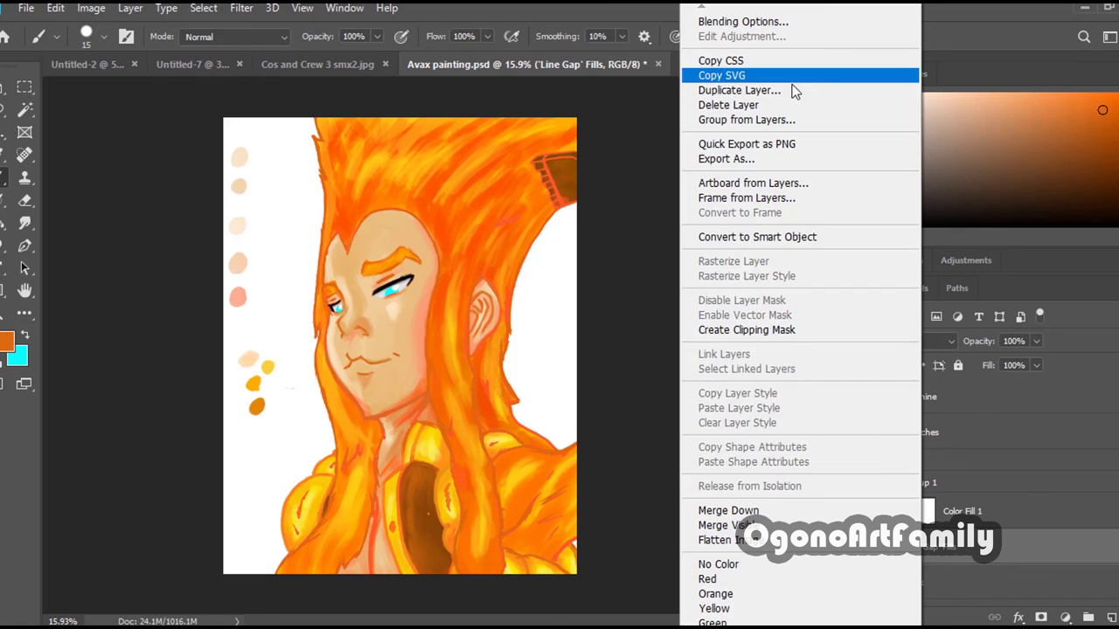
pyautogui.click(739, 90)
pyautogui.press('Return')
pyautogui.hotkey('ctrl', 'shift', ']')
pyautogui.click(1036, 341)
pyautogui.moveTo(1026, 368); pyautogui.dragTo(967, 364)
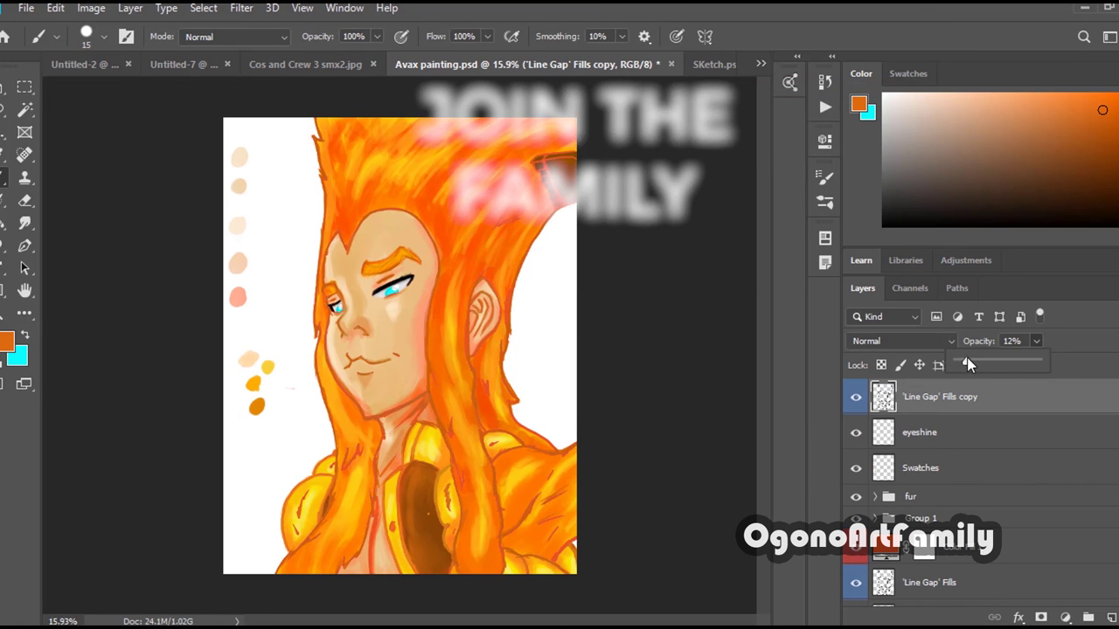
# Select the eyeshine layer and check the overlaid line art on the face up close.
pyautogui.click(977, 440)
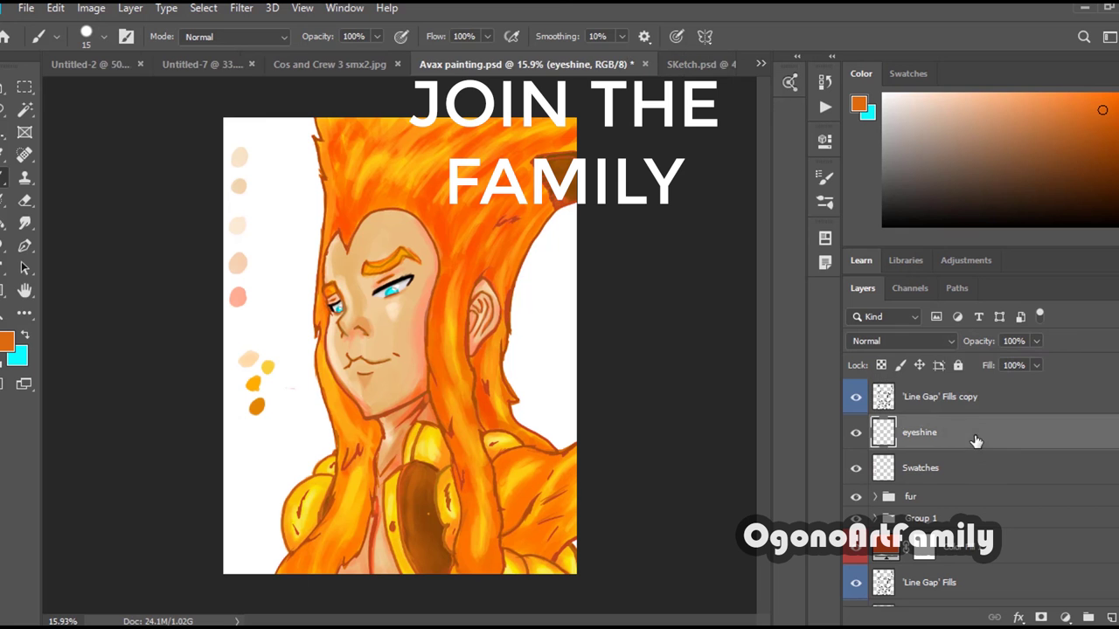
pyautogui.scroll(3, 347, 335)
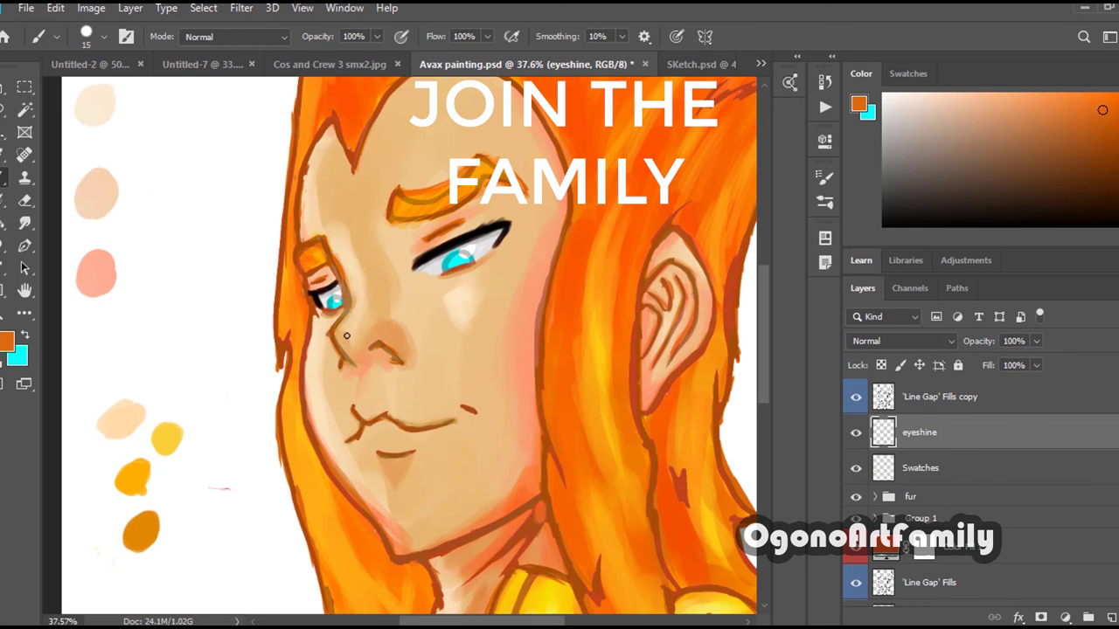
pyautogui.scroll(-1, 346, 335)
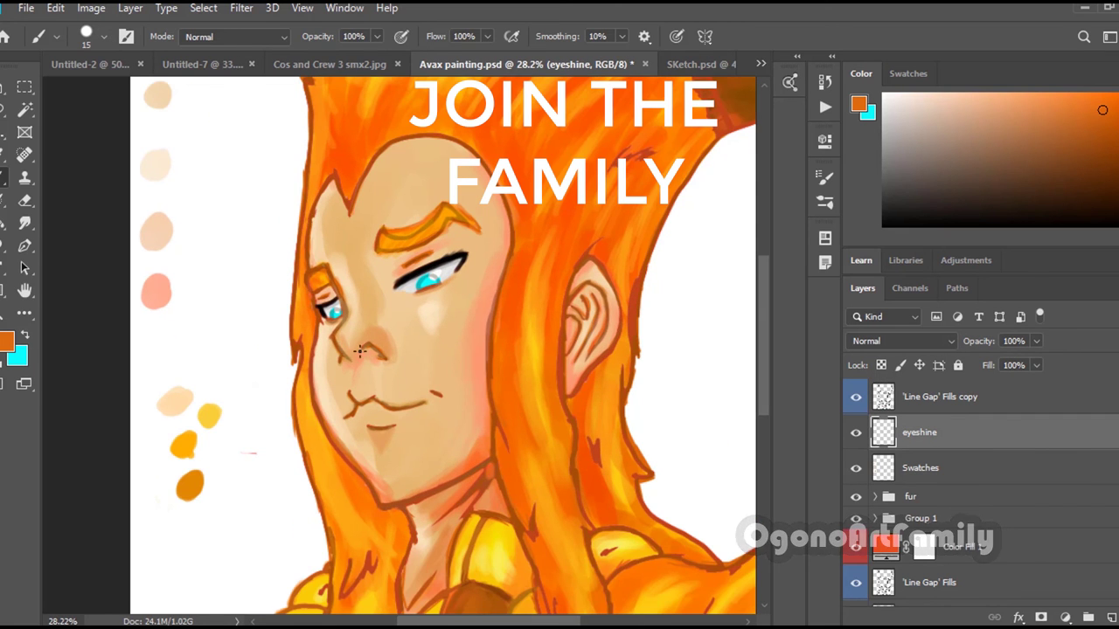